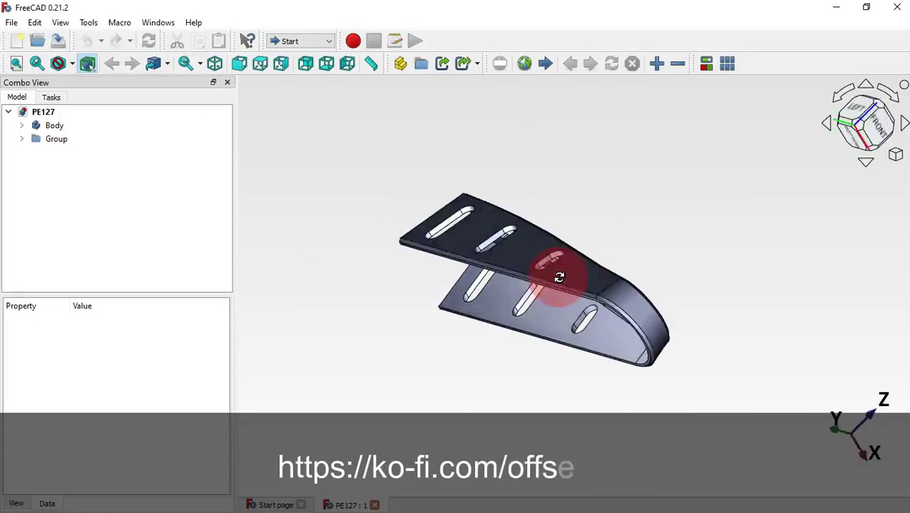
middle_click_drag(711, 345, 717, 310)
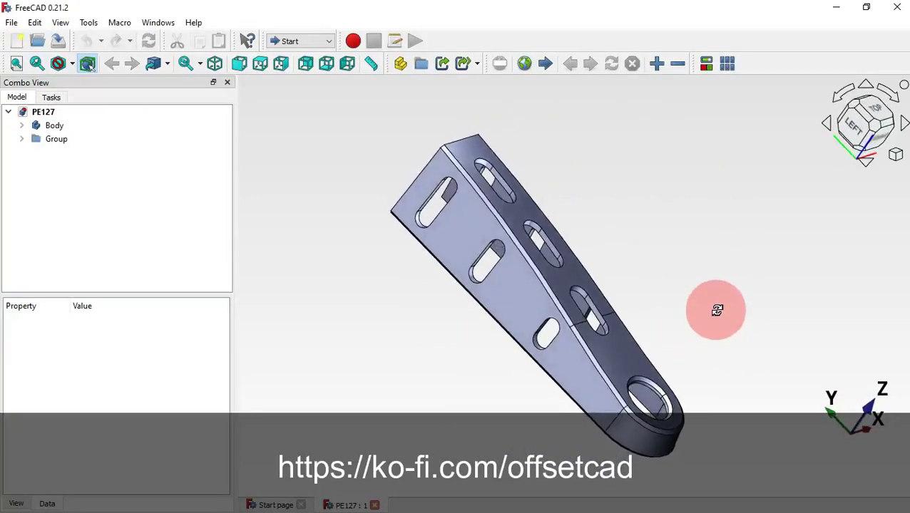
key("0")
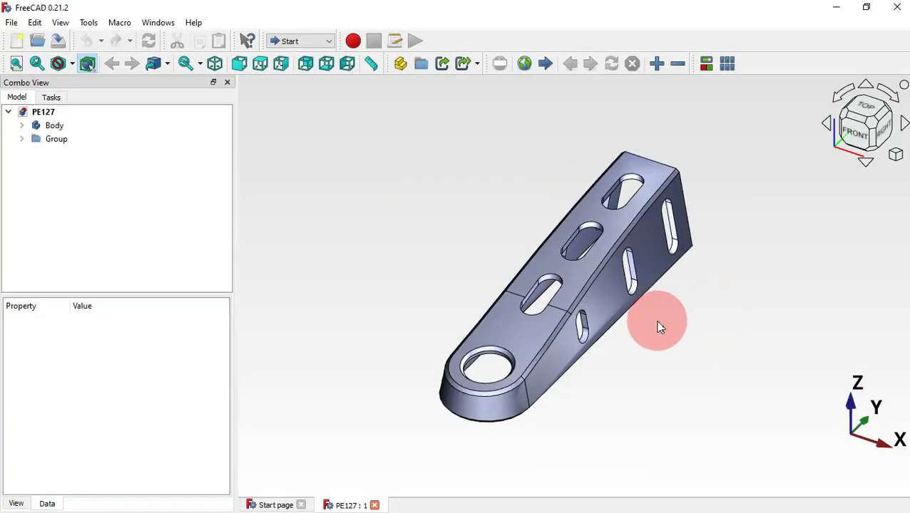
Step: Create a new empty document and switch to the Part Design workbench
key("alt+Tab")
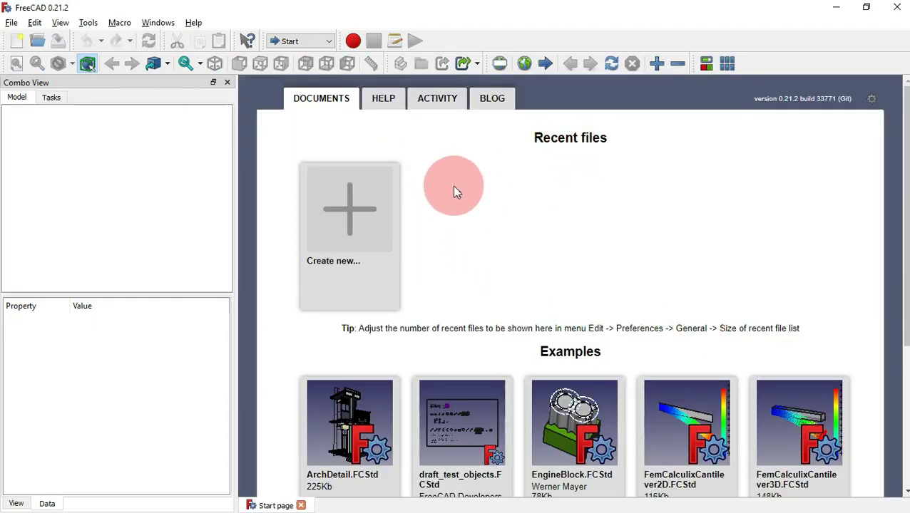
left_click(353, 207)
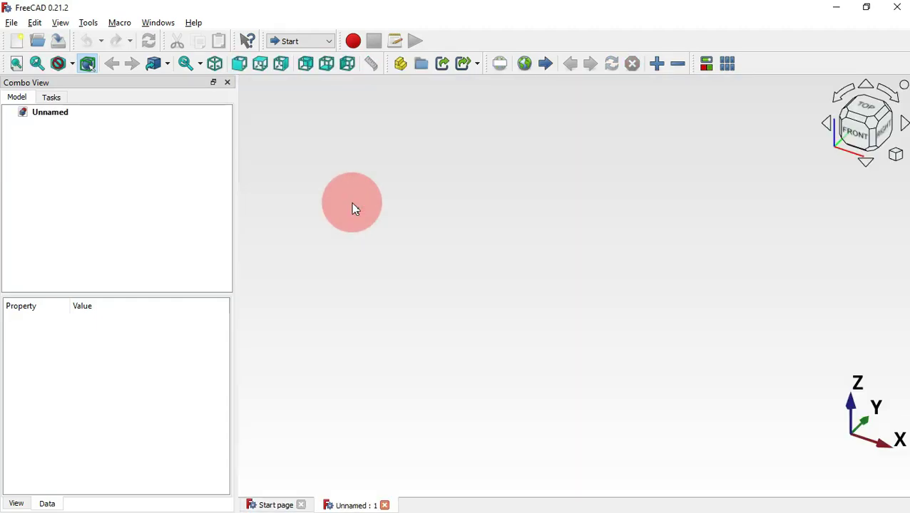
left_click(306, 44)
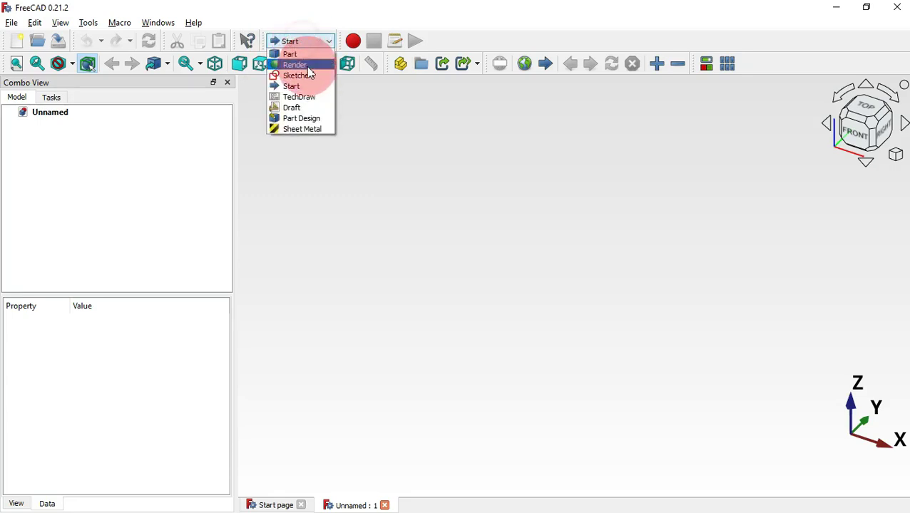
left_click(314, 120)
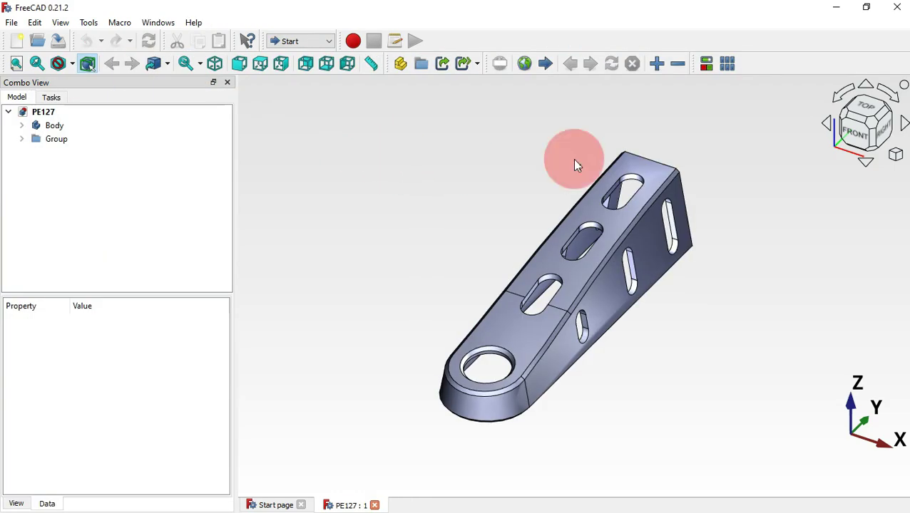
Step: Start a new sketch on the XY plane
left_click(866, 117)
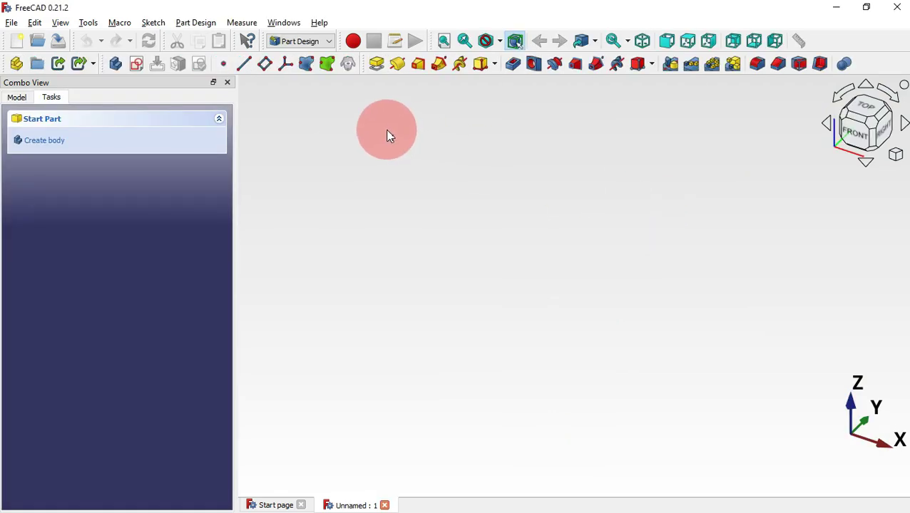
left_click(137, 65)
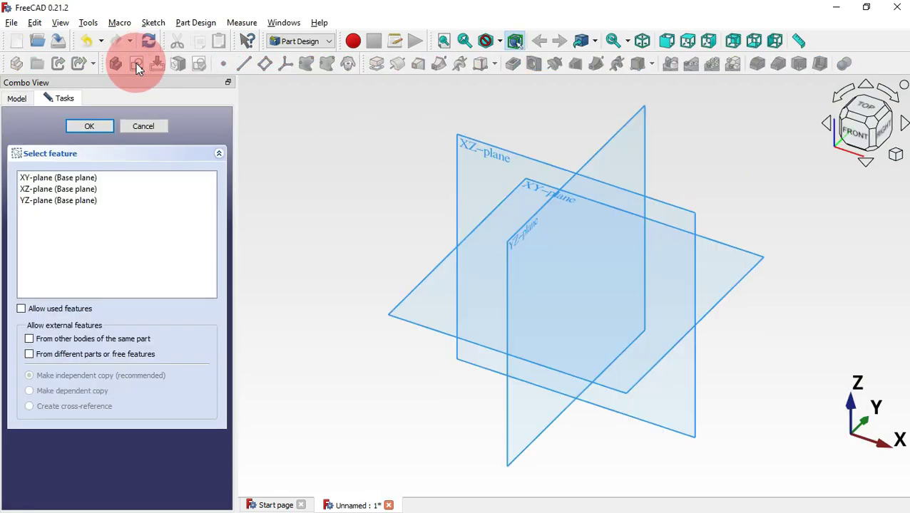
left_click(528, 185)
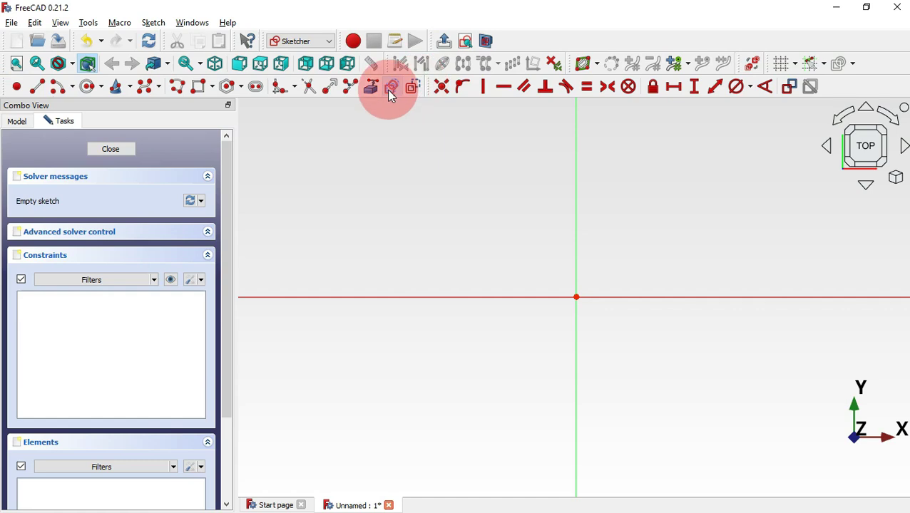
Step: Sketch a slot from the origin upward along the vertical axis, about 19 mm in radius with centres about 77 mm apart
left_click(256, 87)
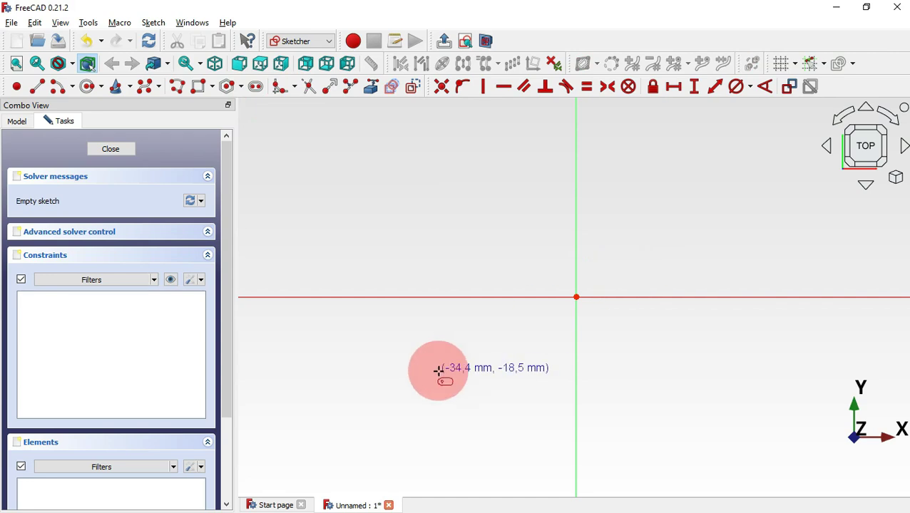
scroll(438, 371, "down", 2)
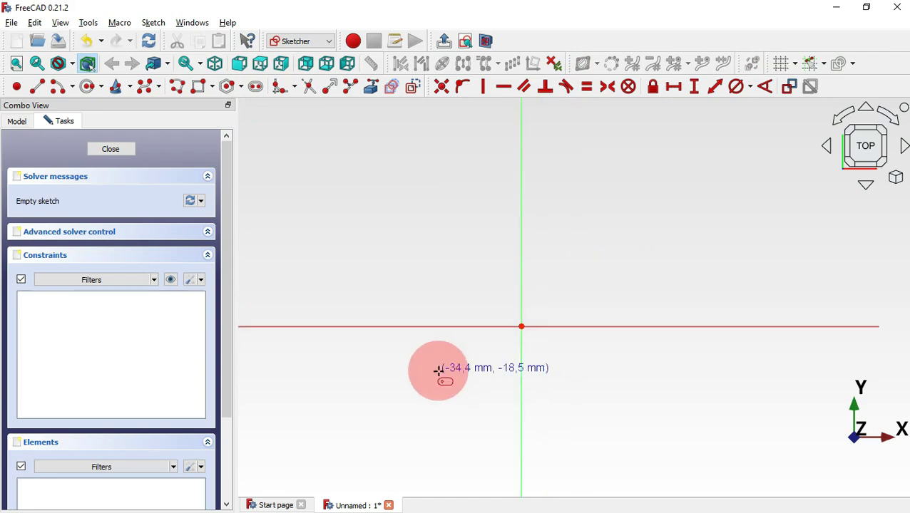
left_click(521, 327)
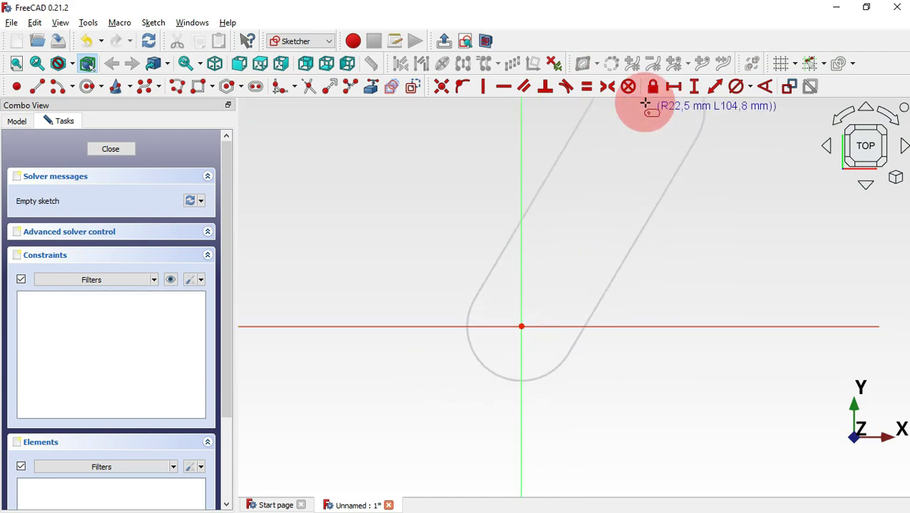
left_click(523, 141)
scroll(390, 286, "down", 2)
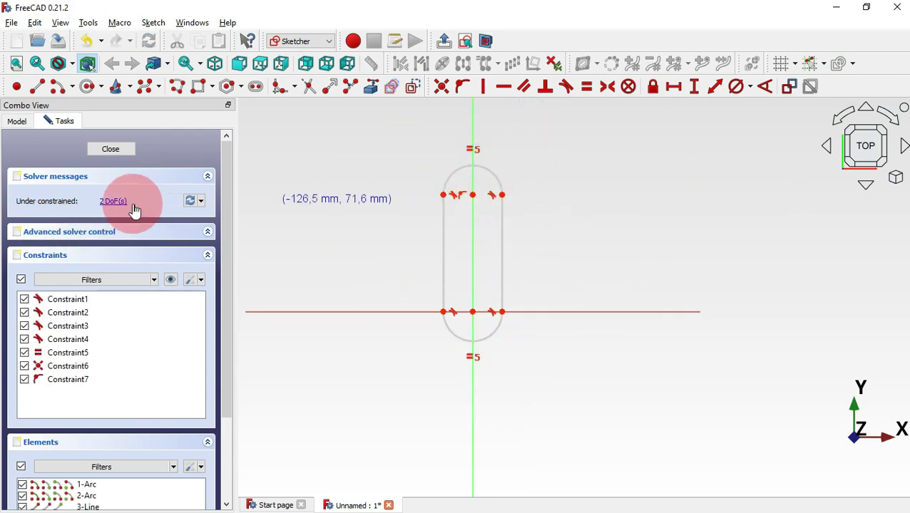
scroll(441, 175, "up", 2)
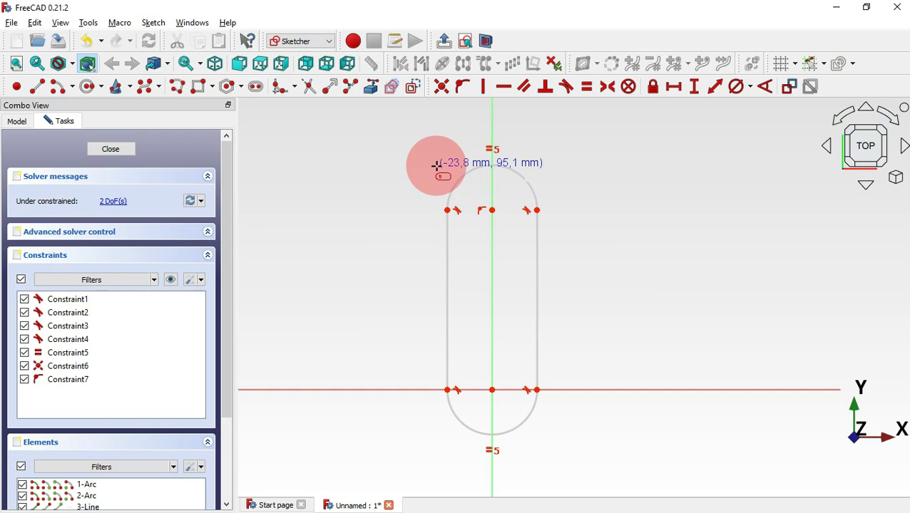
right_click(611, 156)
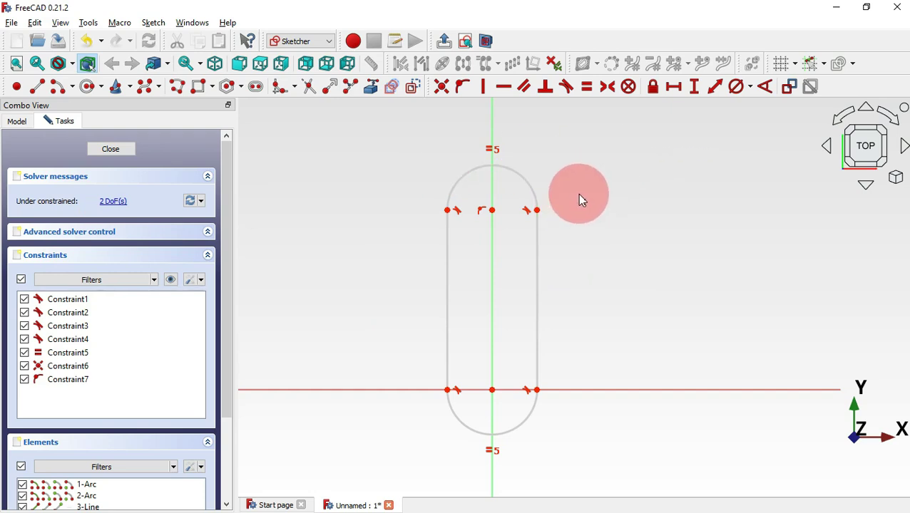
Step: Delete the slot's upper arc and close the profile with a horizontal line between the upper ends of the side lines
left_click(514, 174)
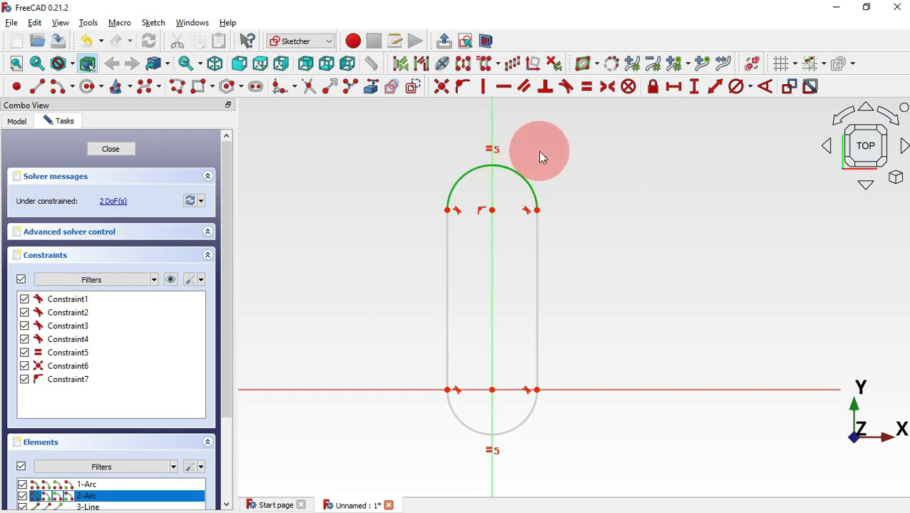
key("Delete")
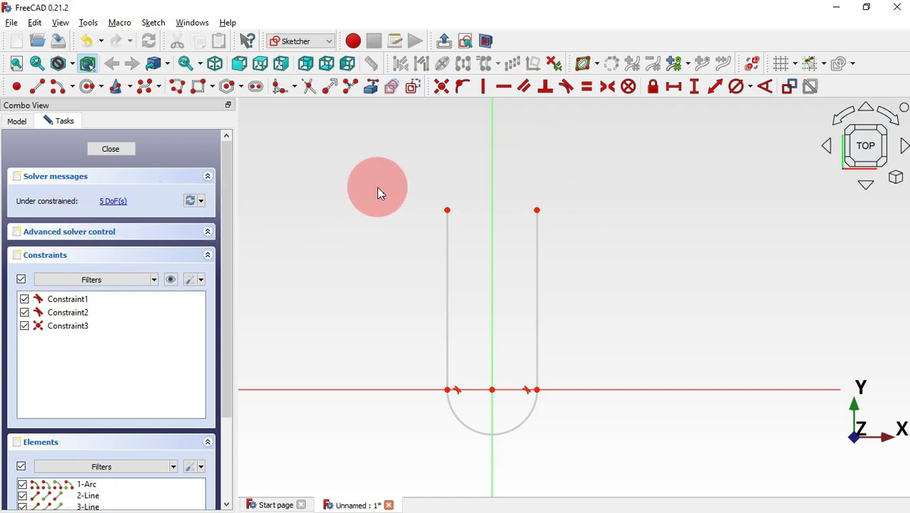
left_click(40, 88)
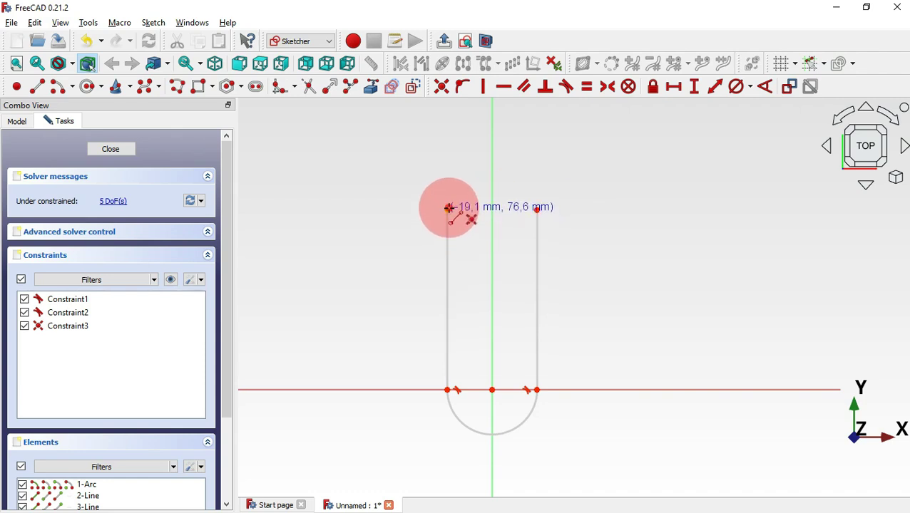
left_click(447, 211)
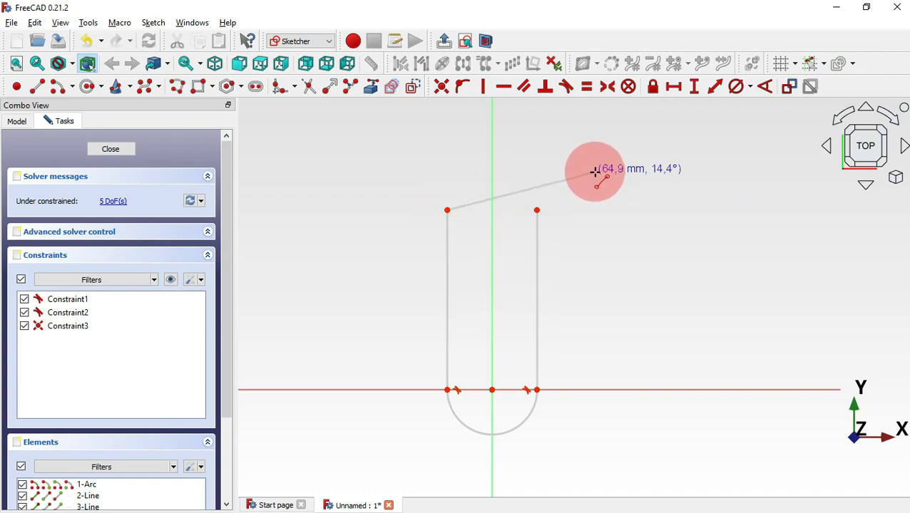
left_click(538, 211)
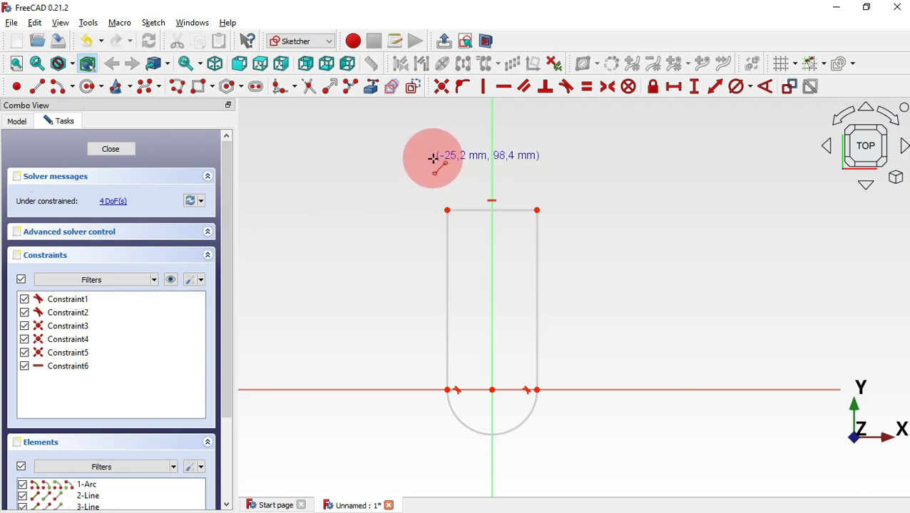
key("Escape")
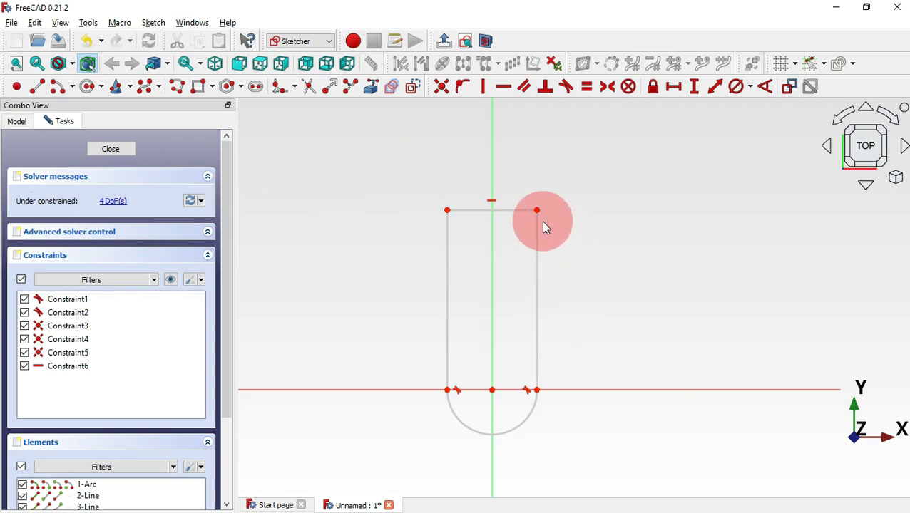
Step: Pull the two upper corners of the profile outward, and constrain both side lines to be vertical
left_click_drag(538, 212, 601, 210)
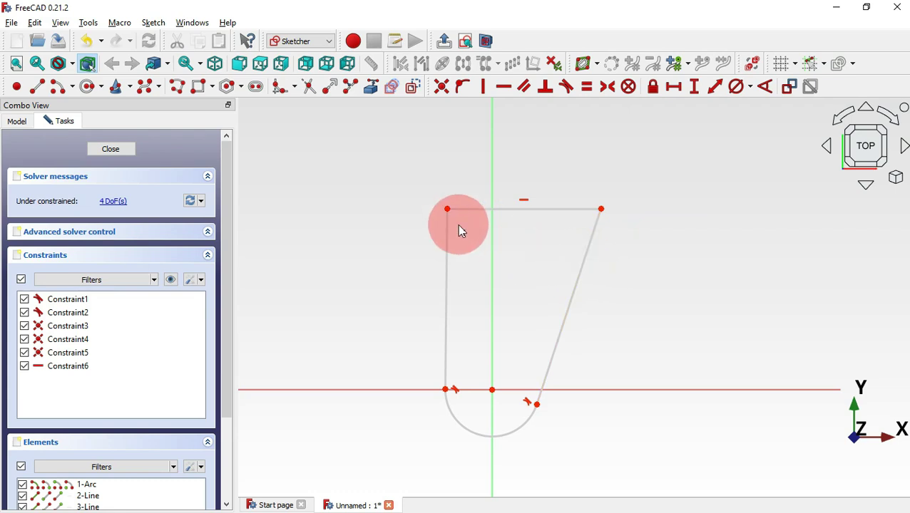
left_click_drag(446, 210, 378, 219)
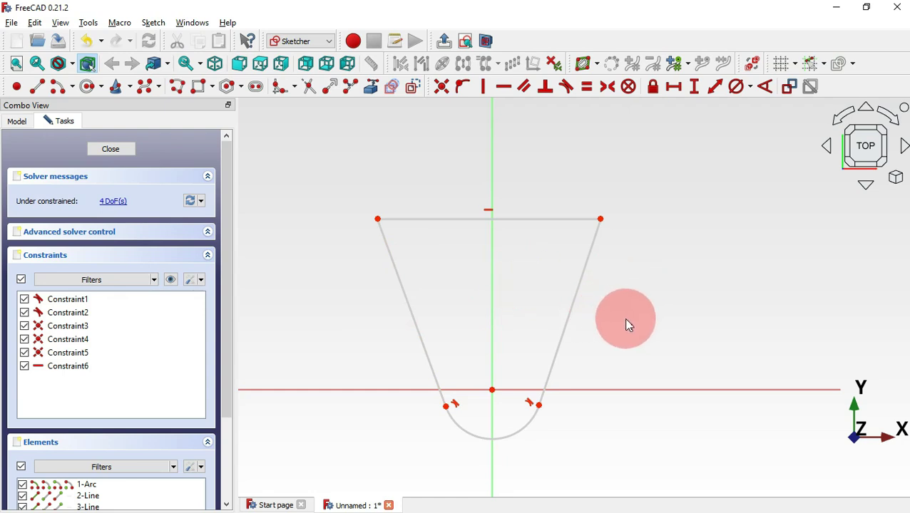
mouse_move(629, 321)
left_mouse_down()
mouse_move(433, 298)
mouse_move(360, 278)
left_mouse_up()
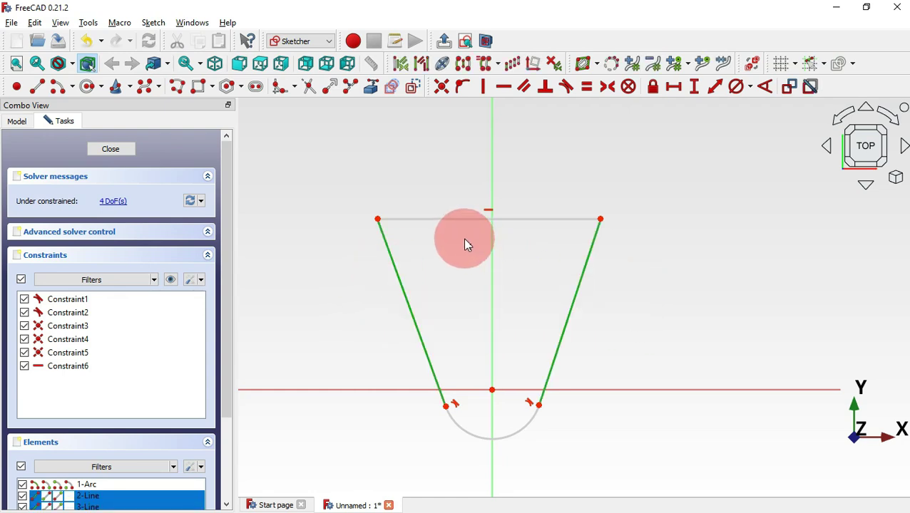
left_click(485, 87)
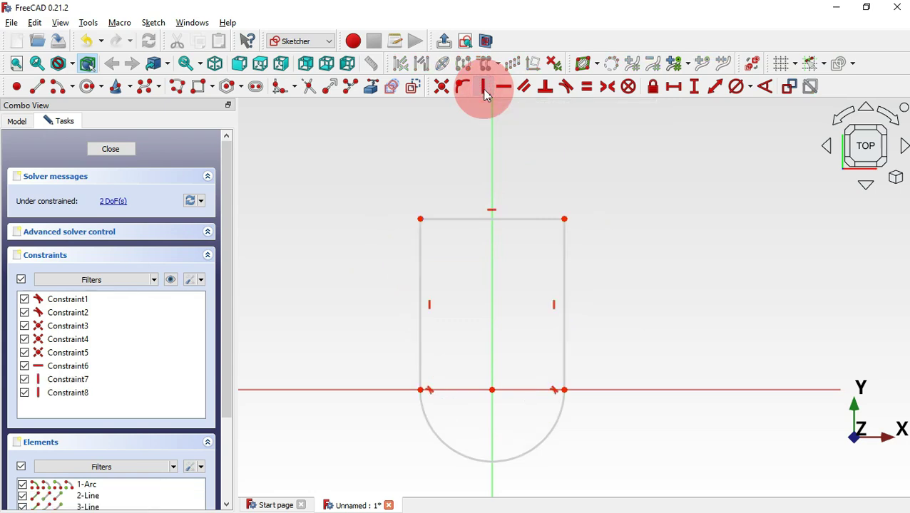
left_click(597, 221)
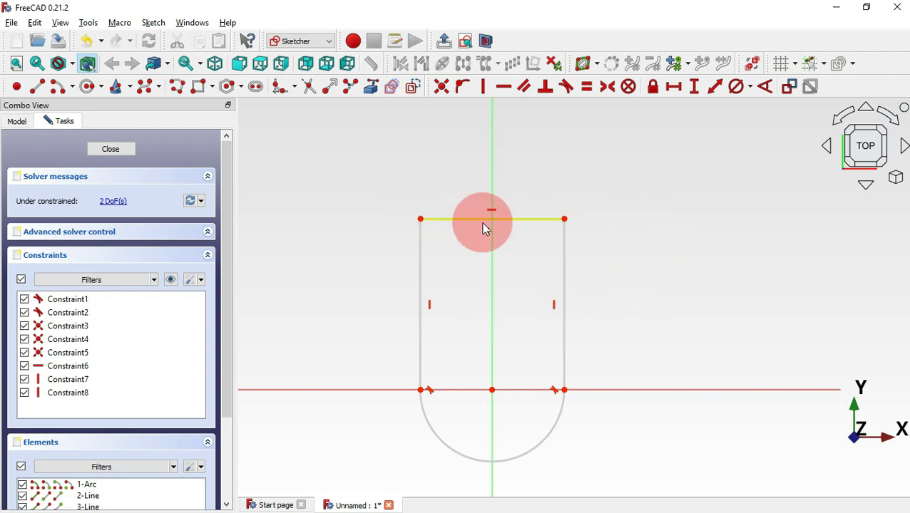
Step: Constrain the length of the profile's upper horizontal line to 30 mm
left_click(715, 87)
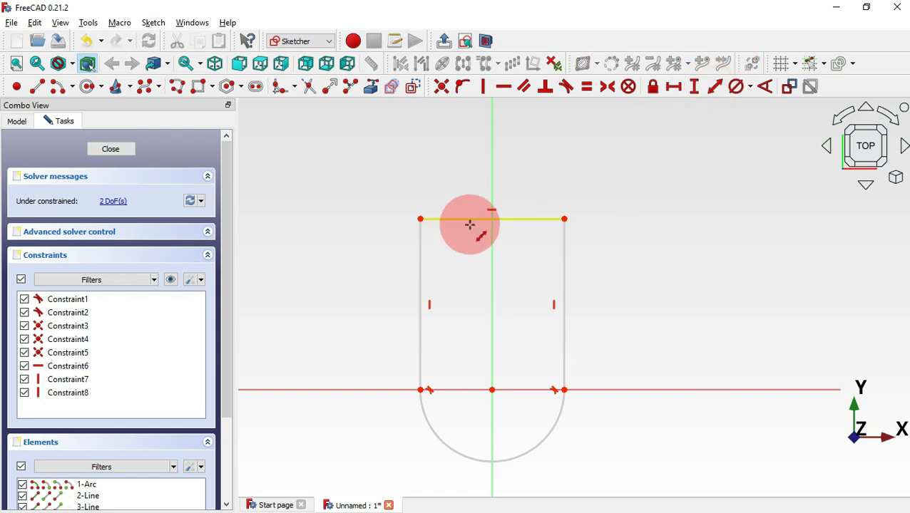
left_click(532, 217)
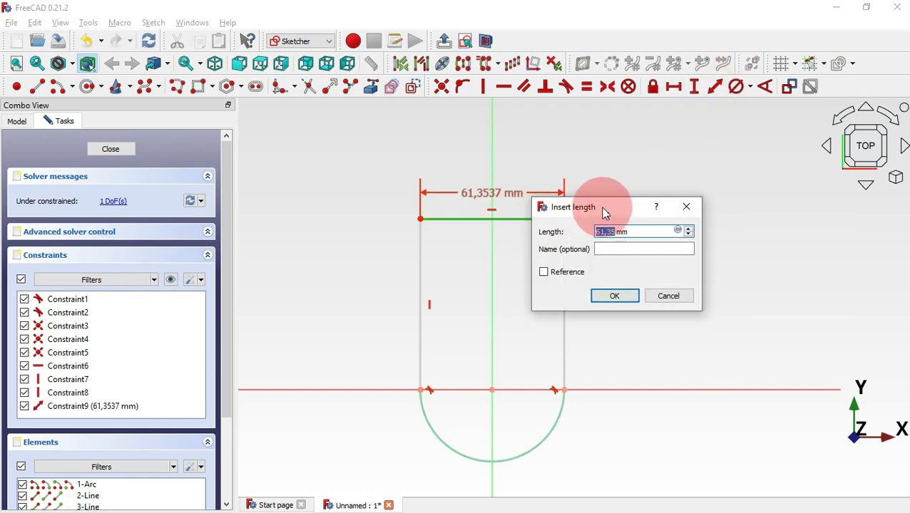
key("Return")
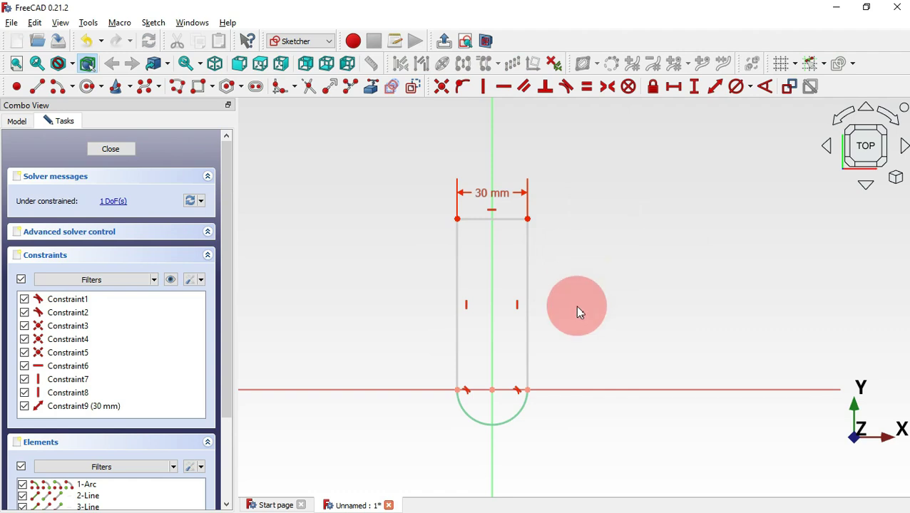
Step: Constrain the profile's side line length to 100 mm and move that dimension clear of the outline
left_click(528, 320)
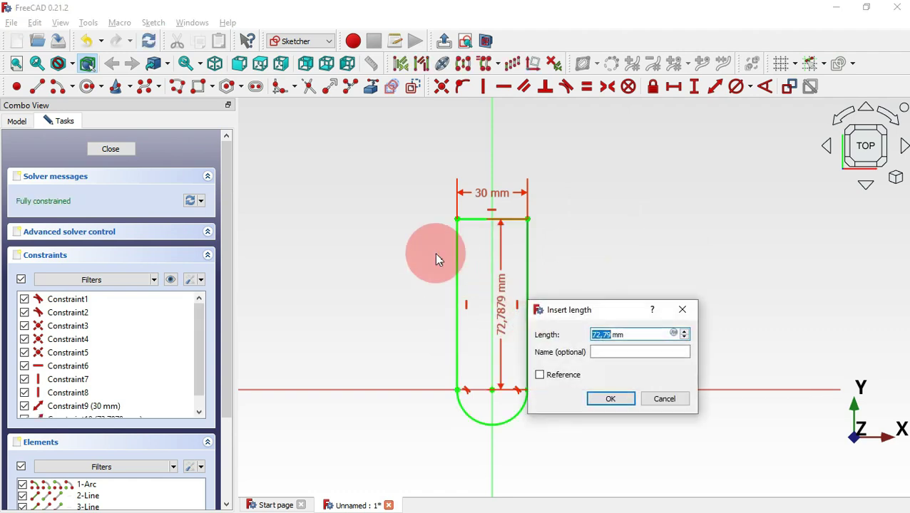
type("100")
key("Return")
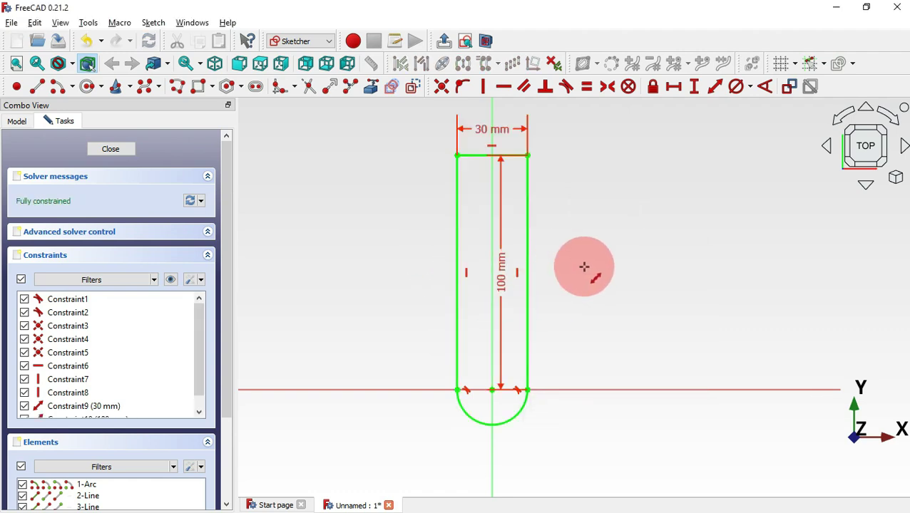
left_click_drag(503, 273, 645, 277)
left_click(590, 227)
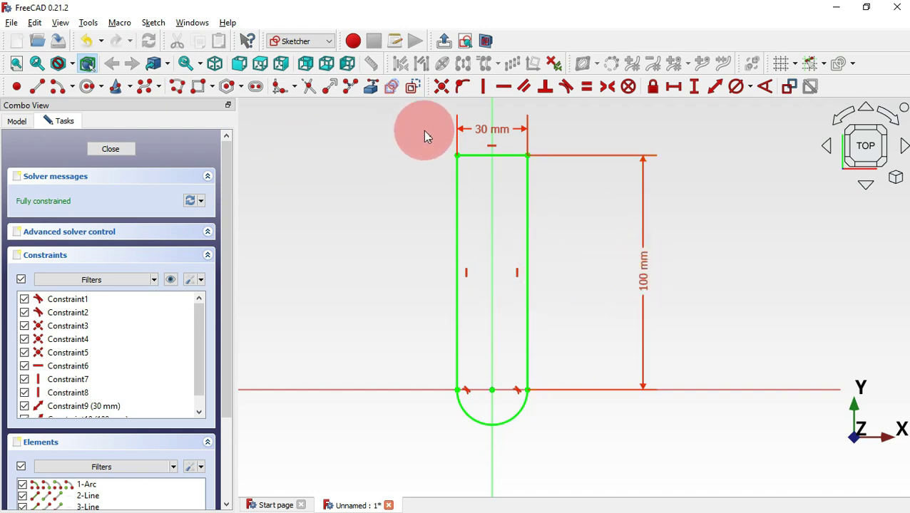
Step: Leave the sketch and select its outline in the 3D view
left_click(444, 41)
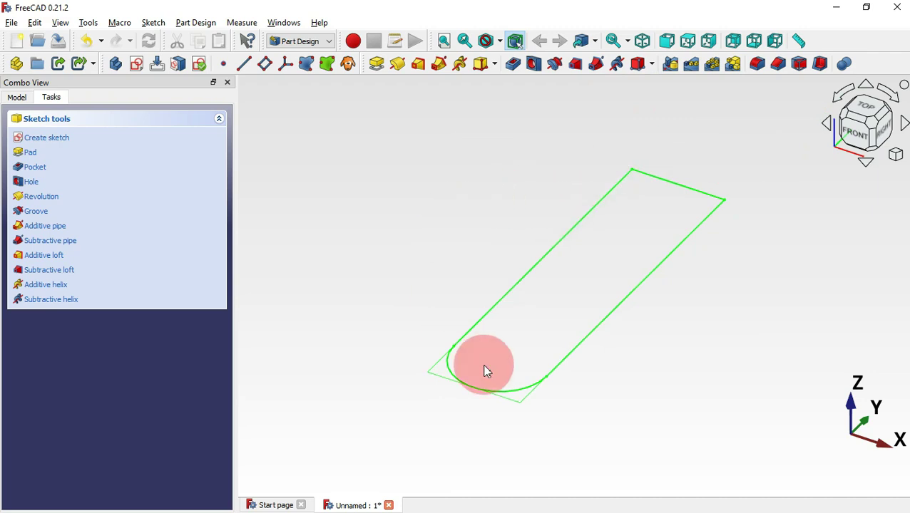
left_click(709, 275)
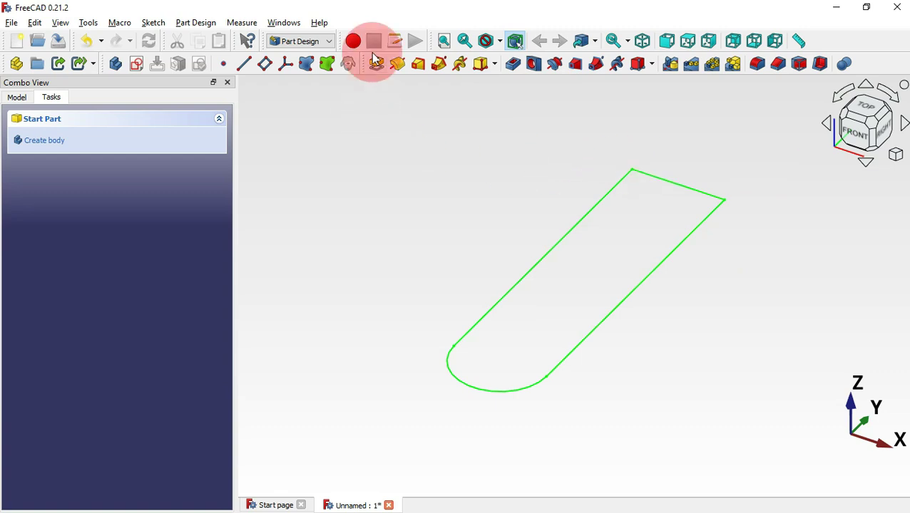
left_click(628, 293)
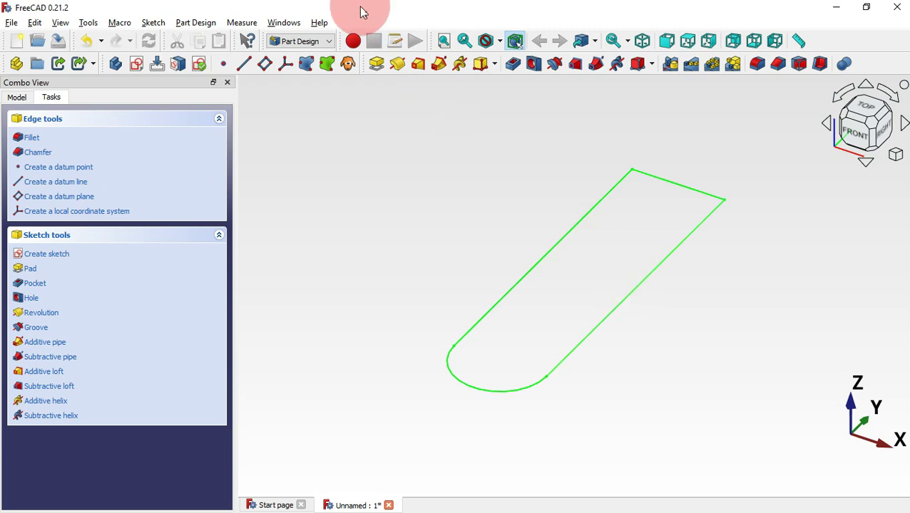
Step: Pad the selected round-ended profile to a length of 28 mm
left_click(377, 64)
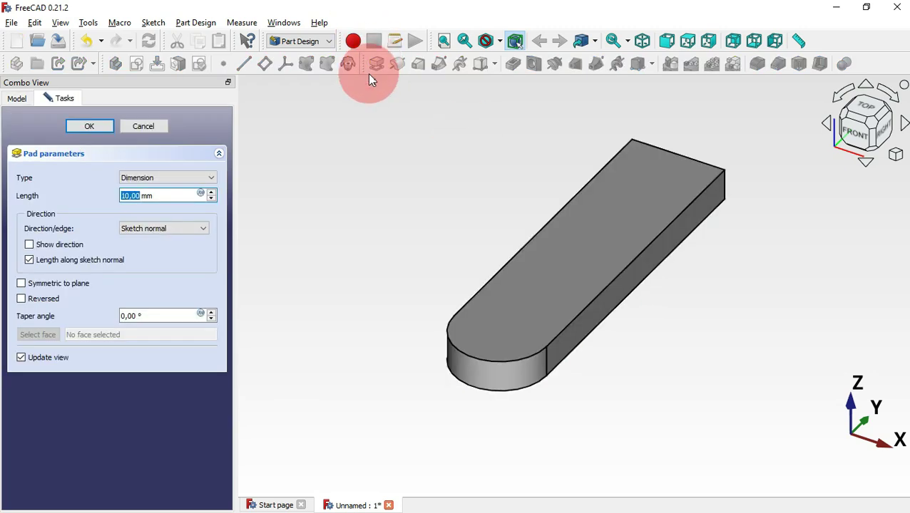
left_click_drag(171, 194, 86, 197)
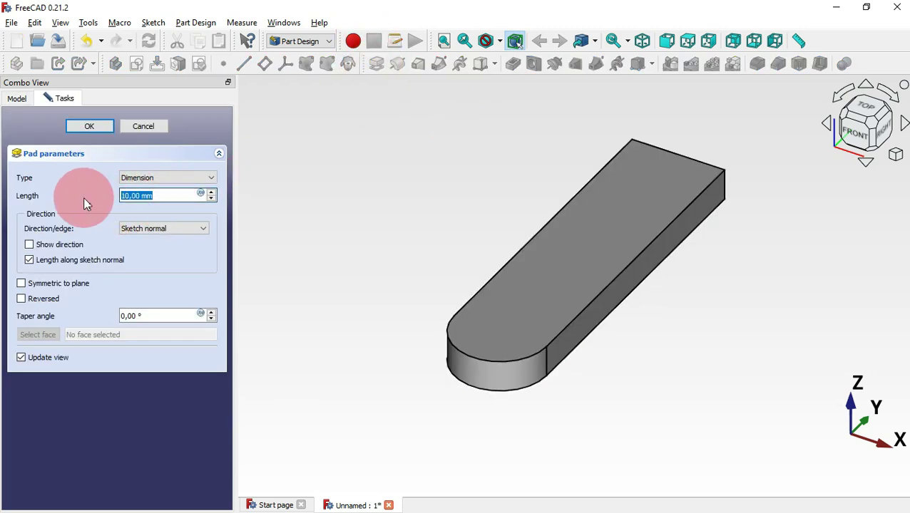
type("28")
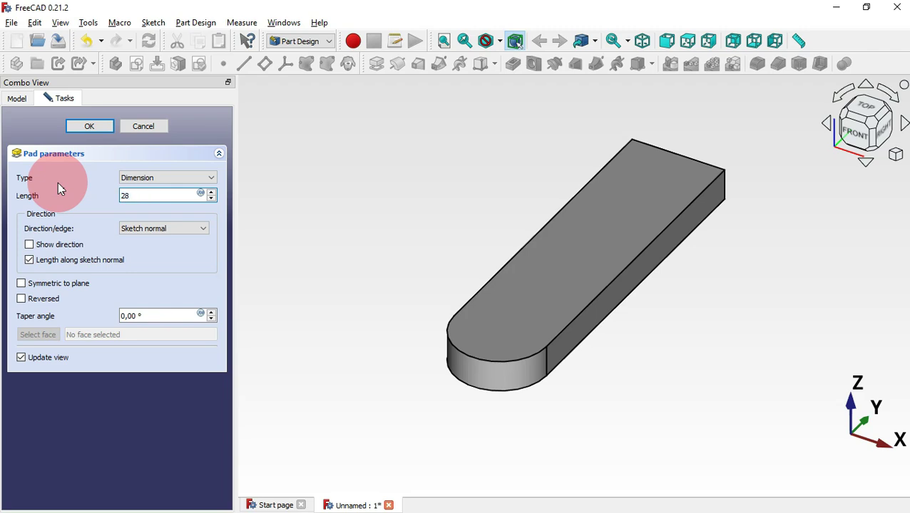
key("Return")
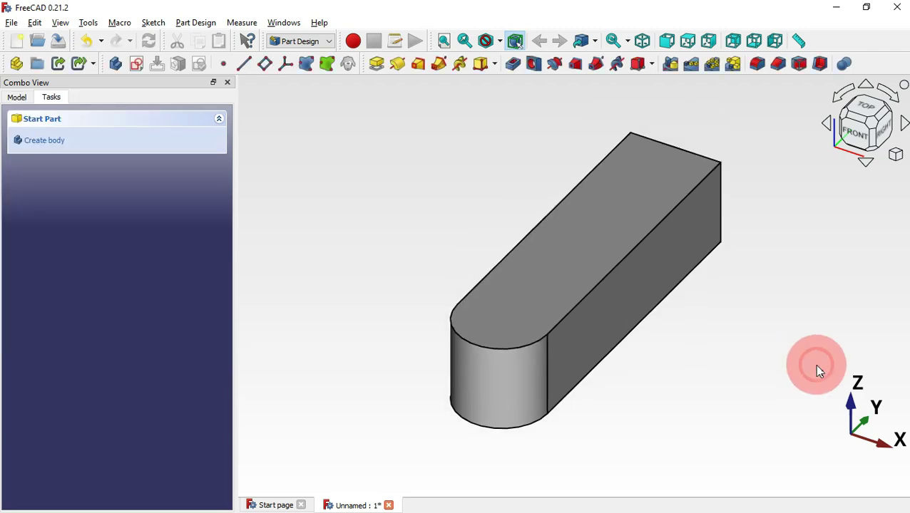
Step: Compare the padded body's shape with the finished PE127 reference model from several angles
middle_click_drag(781, 238, 781, 285)
middle_click_drag(541, 190, 495, 160)
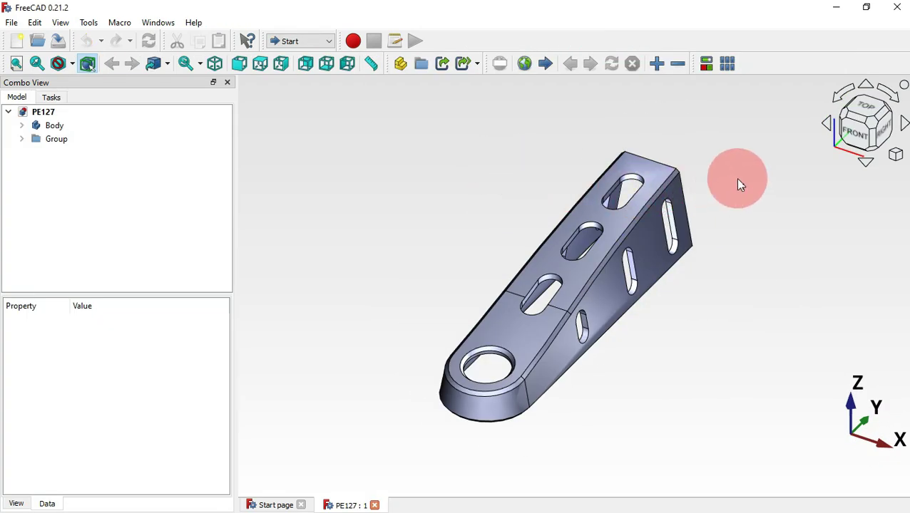
middle_click_drag(740, 184, 691, 202)
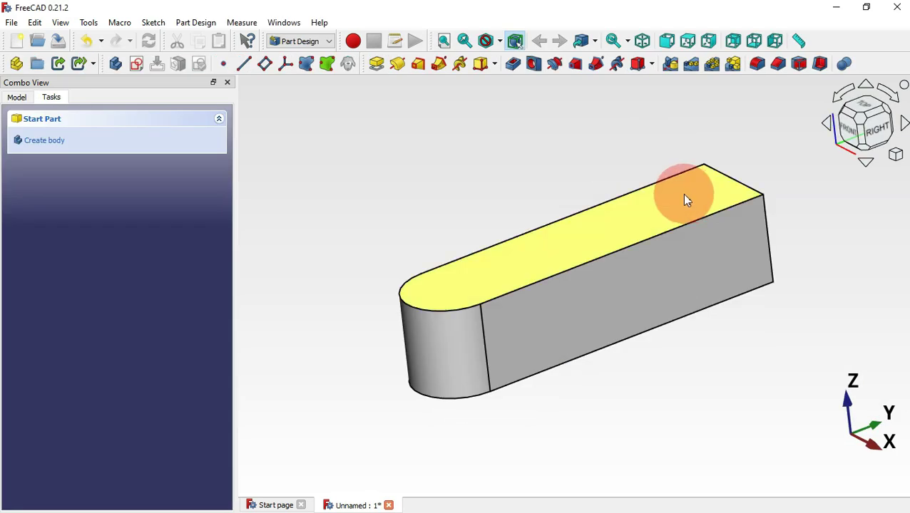
middle_click_drag(454, 146, 503, 211)
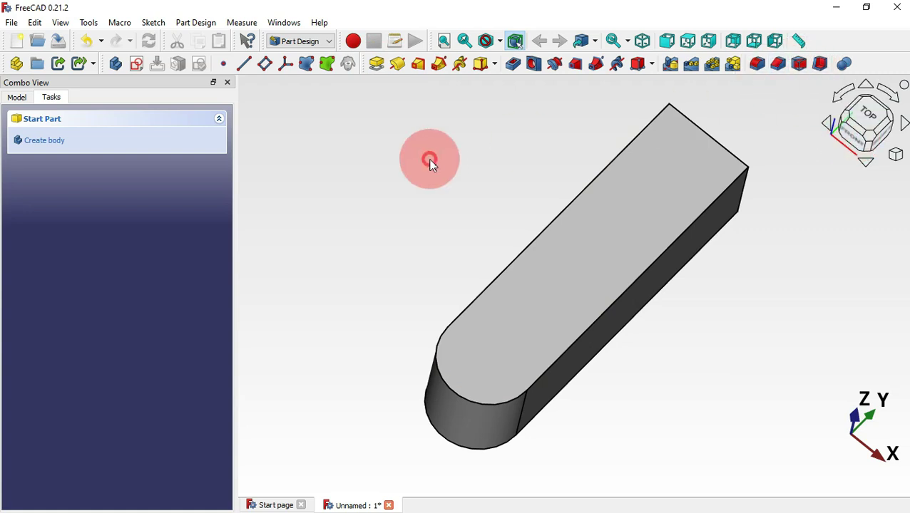
key("0")
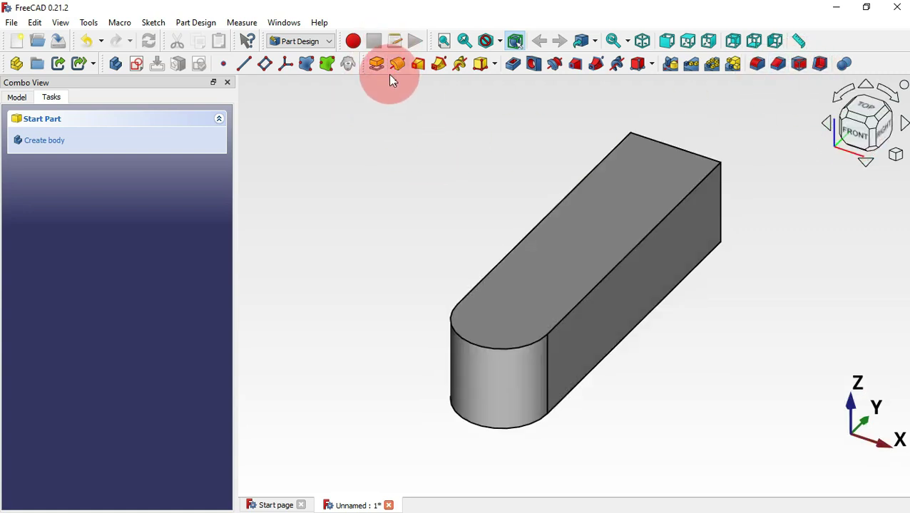
Step: Reopen the pad's parameters and try a taper angle of 10°
left_click(22, 99)
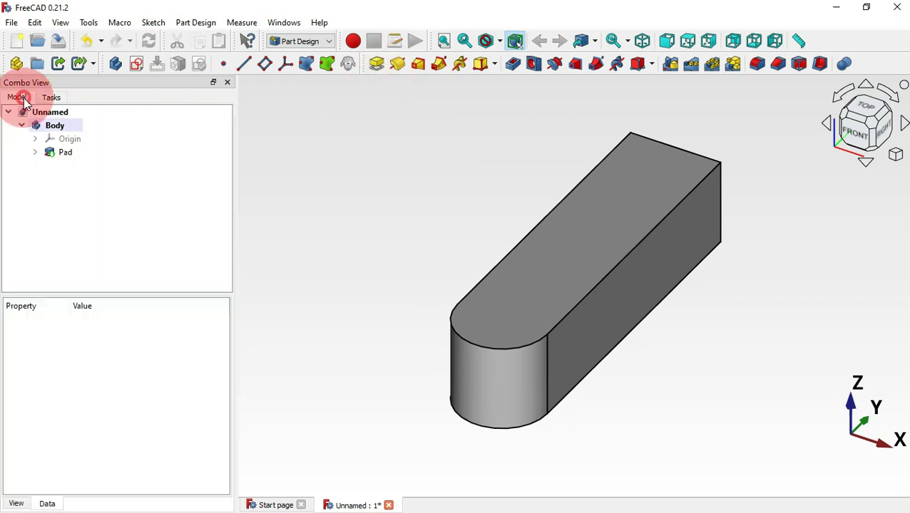
double_click(66, 153)
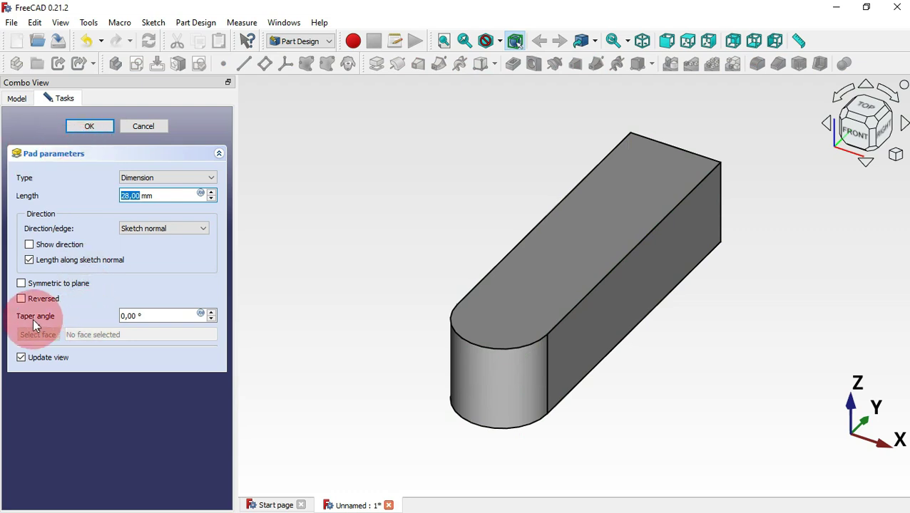
left_click(175, 316)
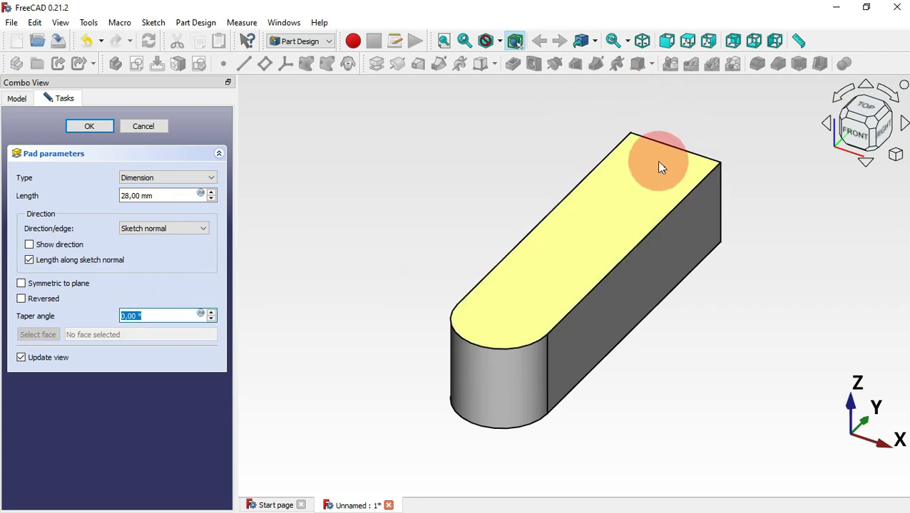
left_click(166, 316)
left_click(122, 316)
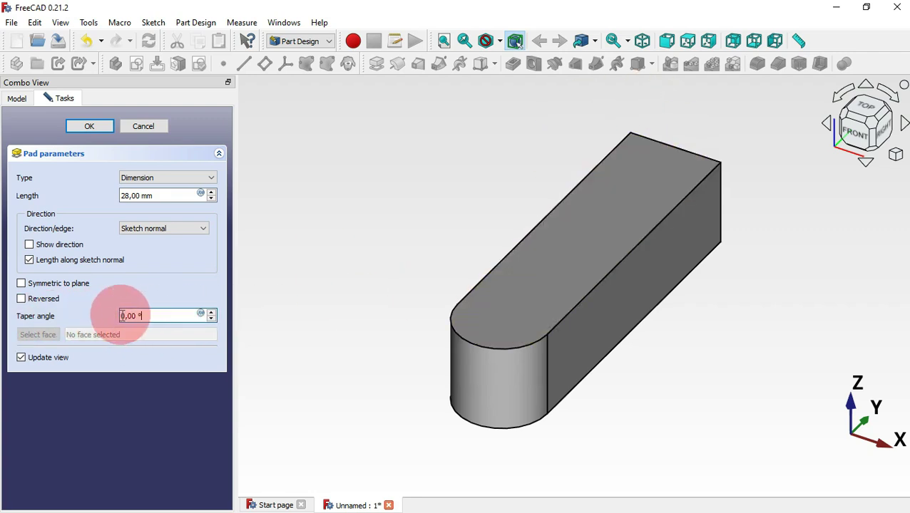
double_click(152, 315)
type("10")
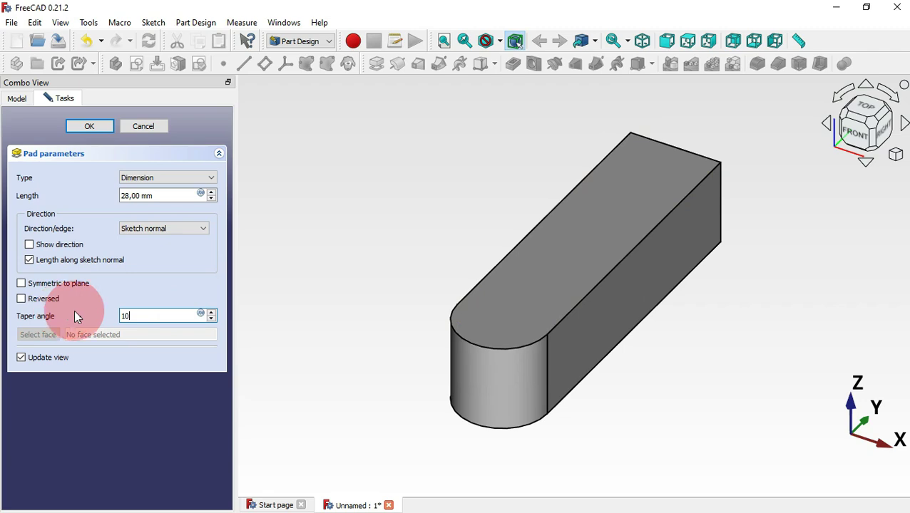
left_click(400, 270)
left_click_drag(770, 353, 735, 340)
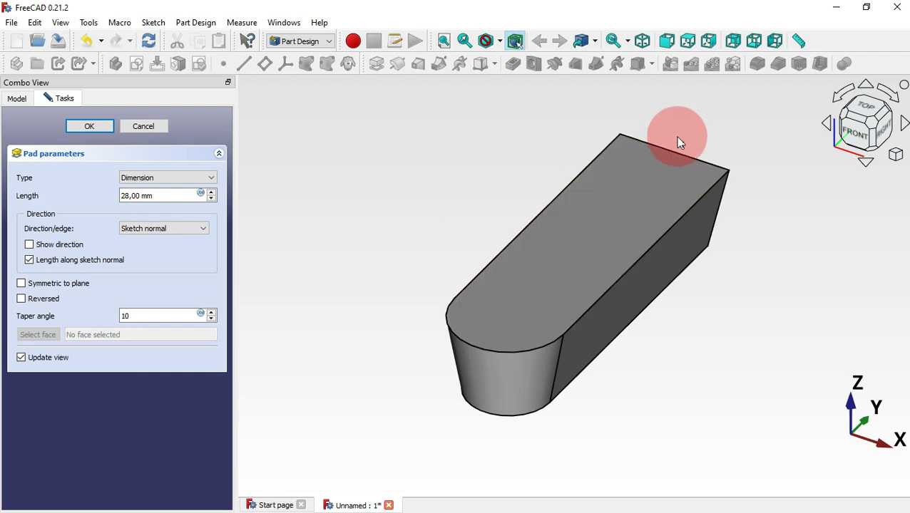
Step: Try a taper angle of -10° on the pad and inspect its sloped walls
double_click(158, 316)
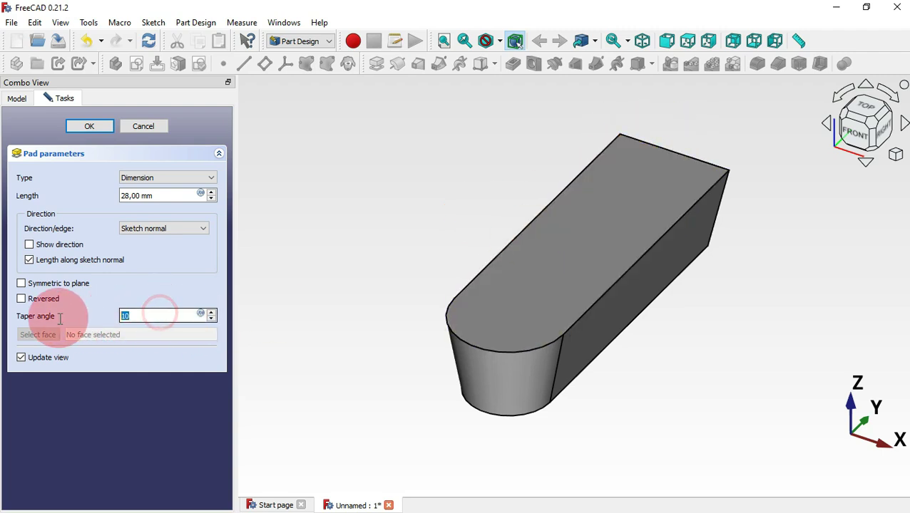
type("-")
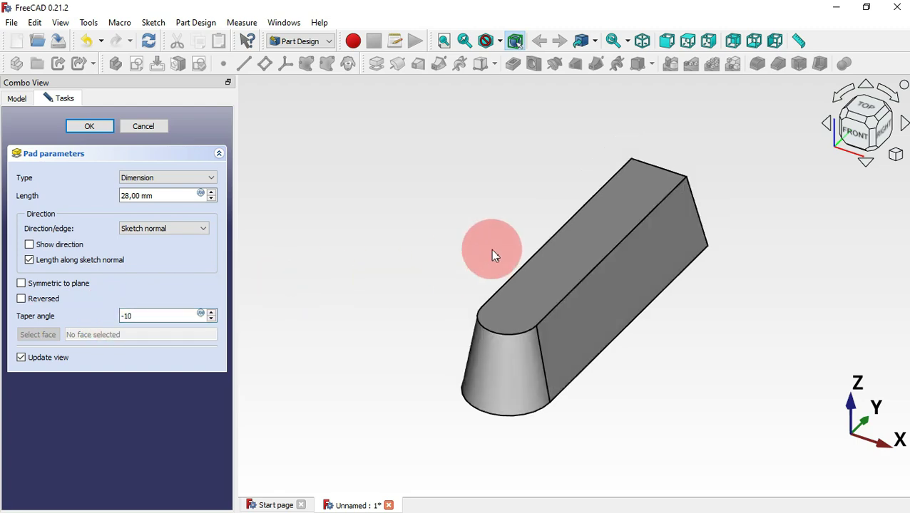
left_click_drag(491, 248, 679, 303)
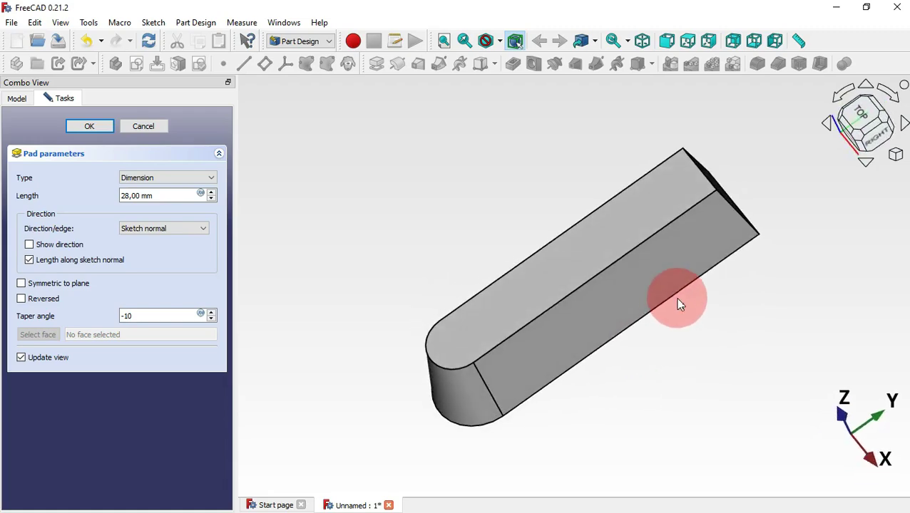
left_click_drag(472, 237, 524, 223)
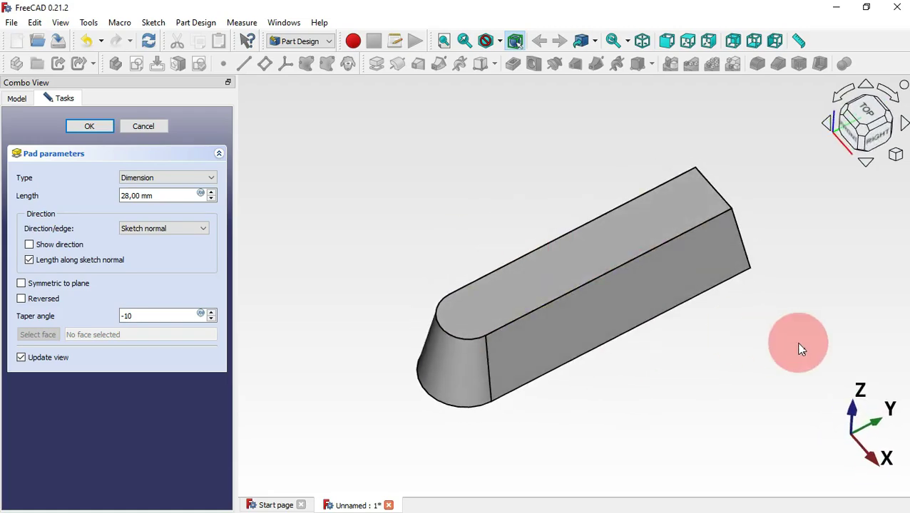
Step: Compare the tapered pad with the finished PE127 reference model and discard the pad's taper change
left_click_drag(798, 345, 717, 335)
key("alt+Tab")
left_click(716, 335)
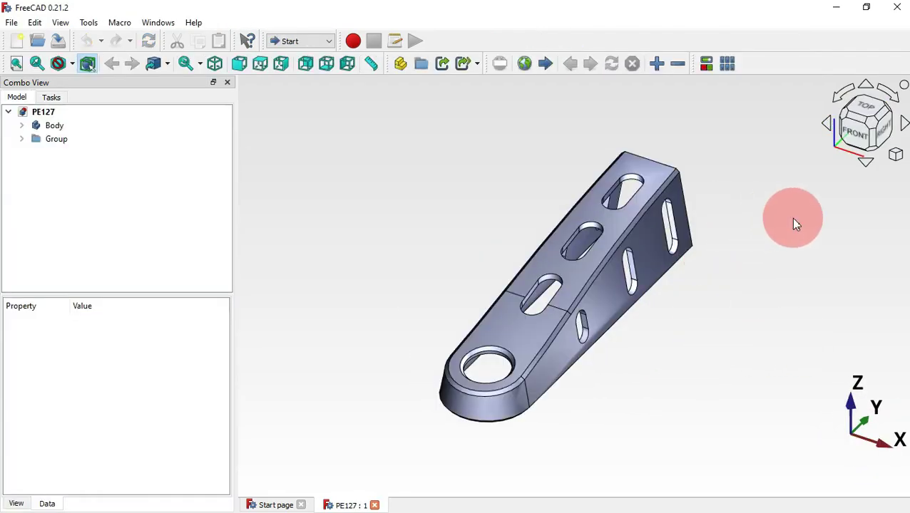
left_click_drag(791, 217, 755, 280)
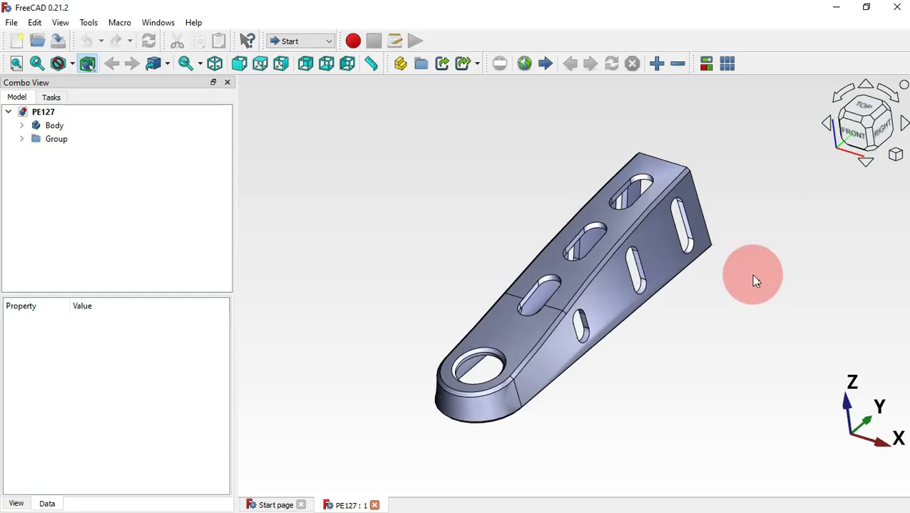
left_click(883, 140)
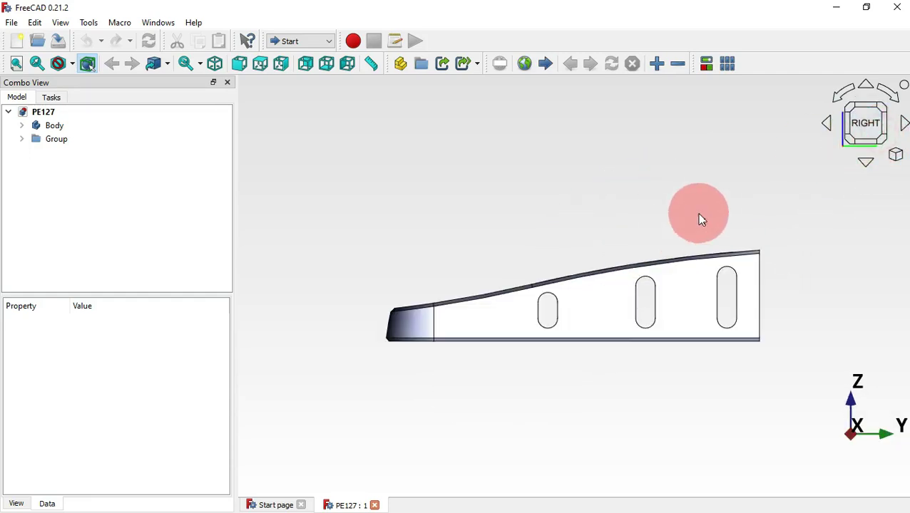
left_click_drag(698, 202, 618, 290)
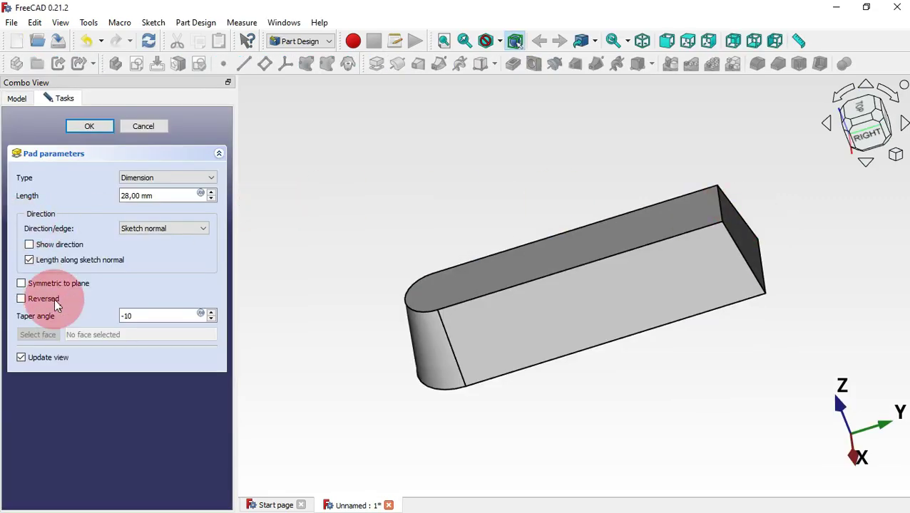
left_click_drag(485, 235, 532, 331)
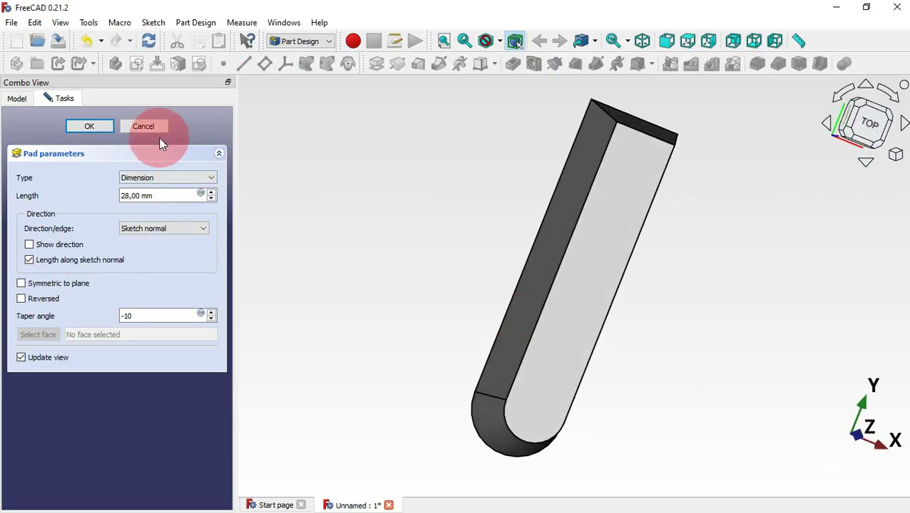
left_click(143, 126)
key("0")
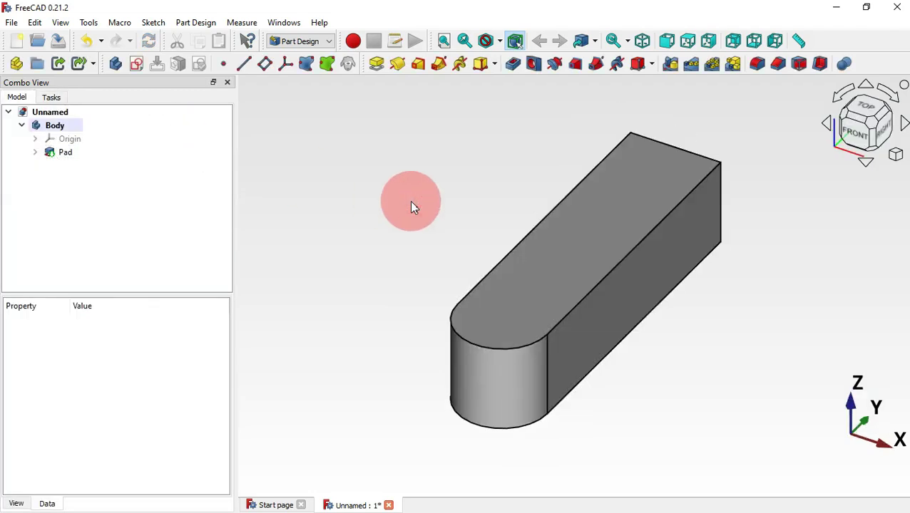
Step: Examine the side walls, rounded end and open rear of the finished PE127 reference model
left_click(818, 95)
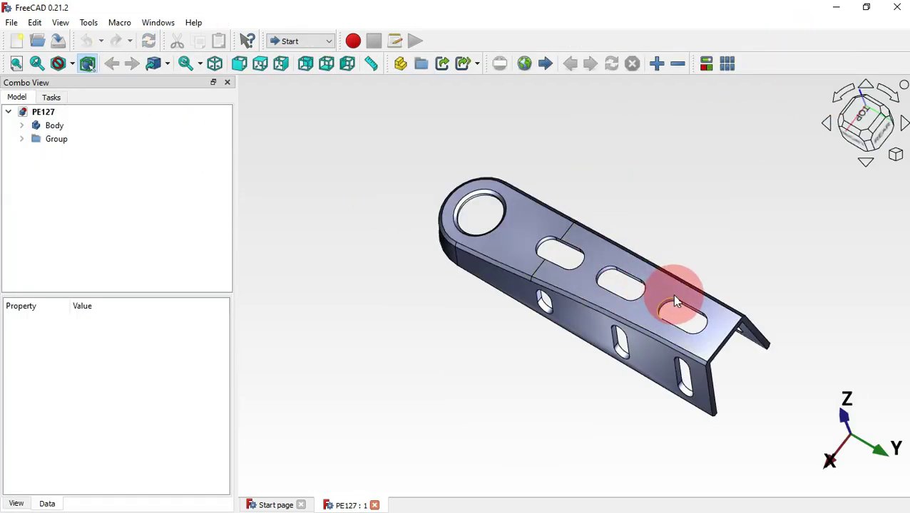
left_click_drag(512, 366, 689, 325)
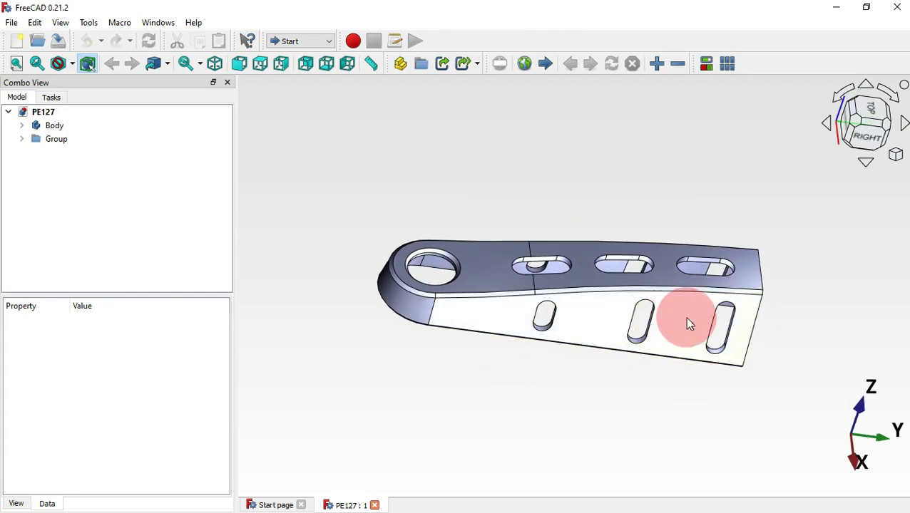
left_click_drag(450, 314, 570, 270)
key("0")
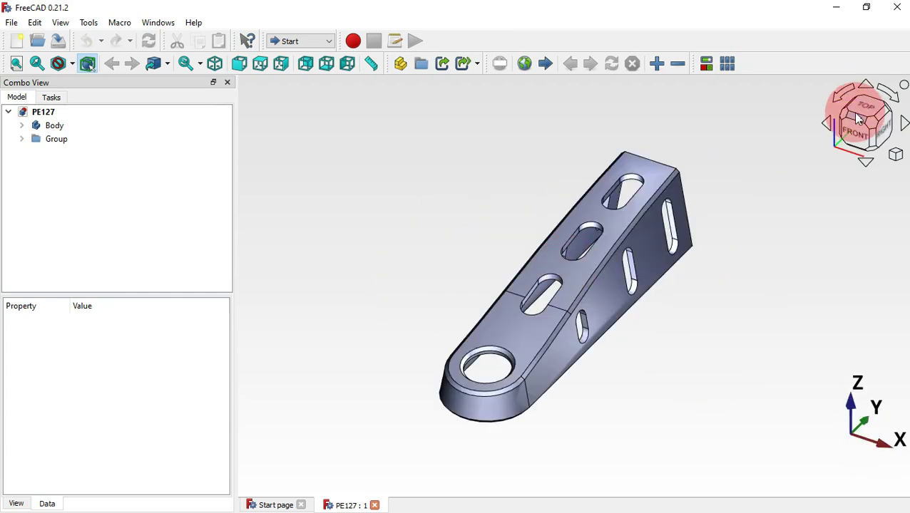
left_click(887, 136)
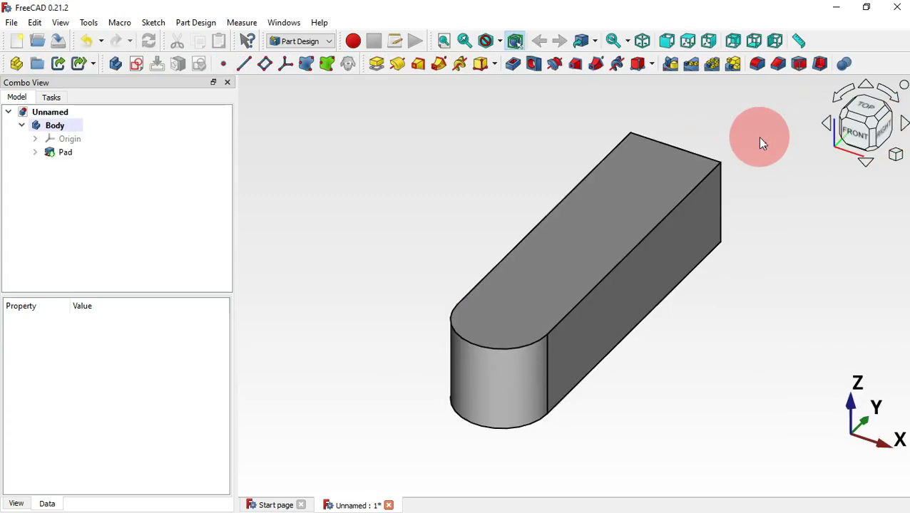
Step: Start a Draft on the pad's two long side faces and its rounded end face, leaving out the flat rear face
left_click(589, 314)
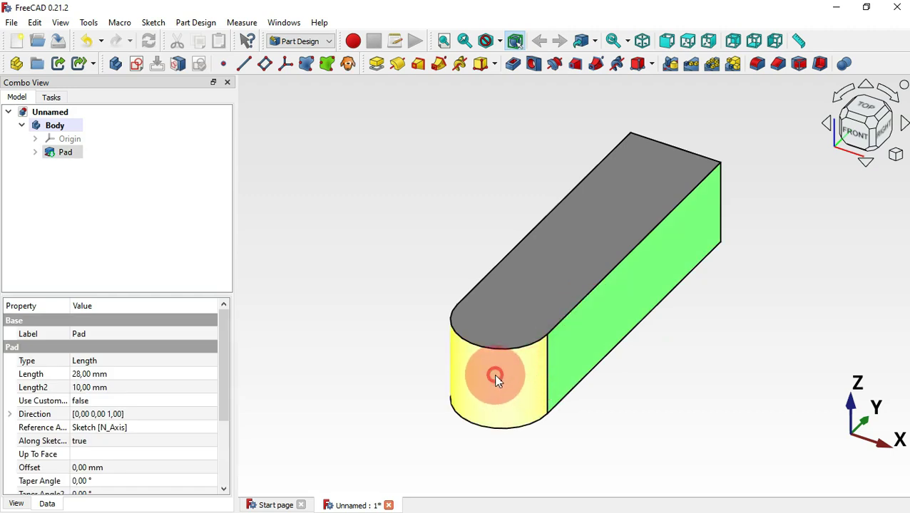
left_click(496, 379, "ctrl")
left_click_drag(364, 317, 573, 325)
left_click(575, 288, "ctrl")
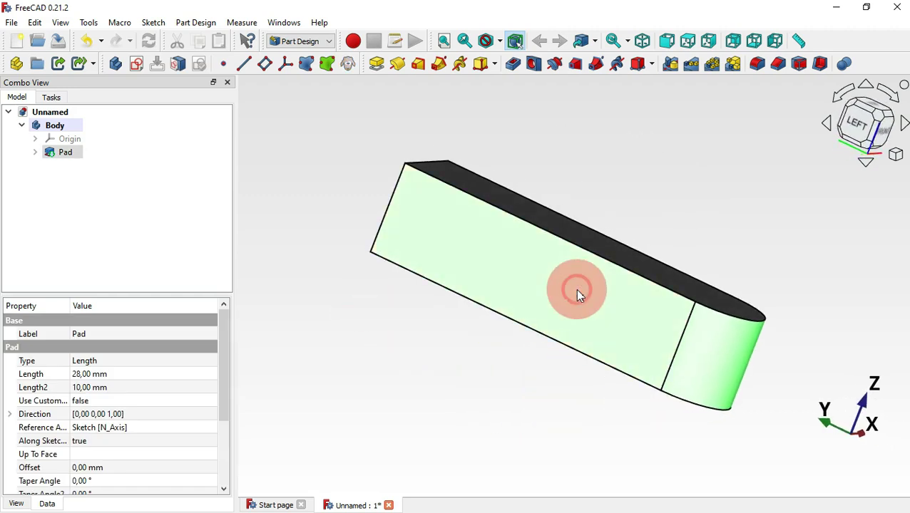
left_click(802, 65)
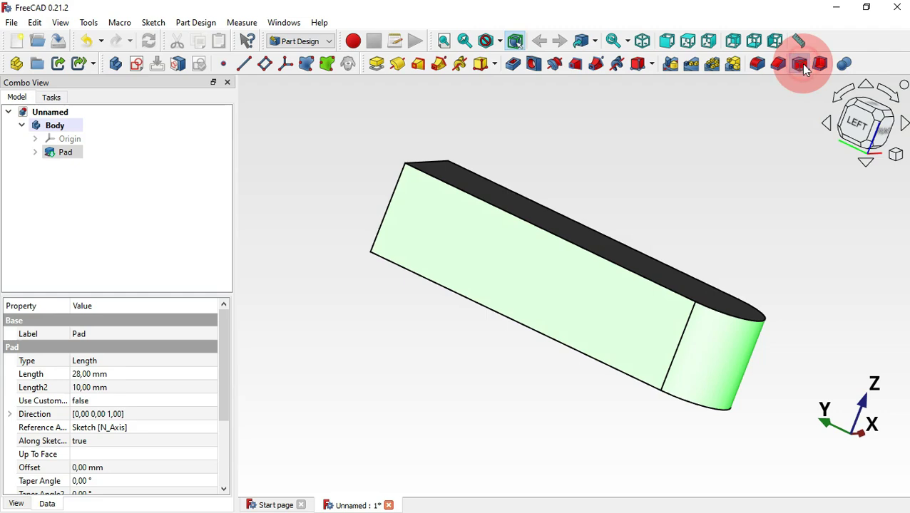
Step: Set the draft angle for the three selected faces to 10°
left_click_drag(828, 321, 499, 255)
left_click(164, 329)
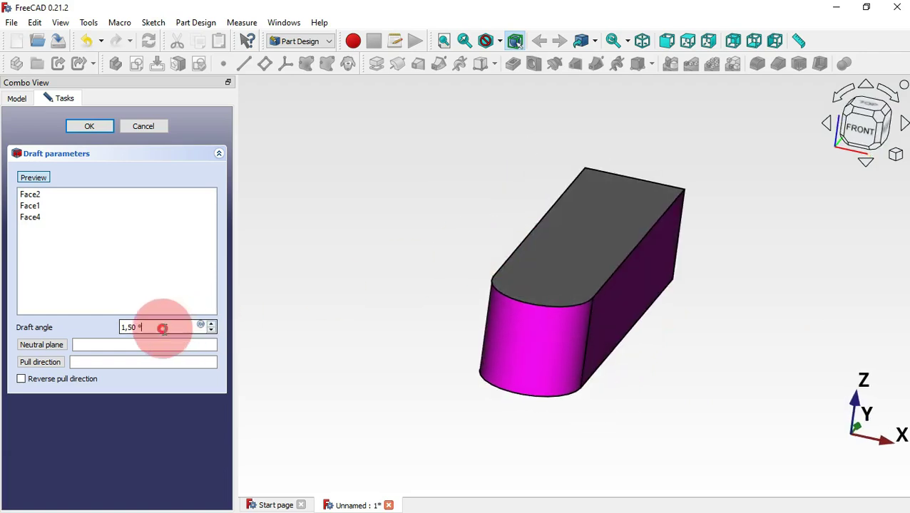
left_click_drag(164, 329, 52, 335)
type("10")
left_click_drag(390, 314, 453, 213)
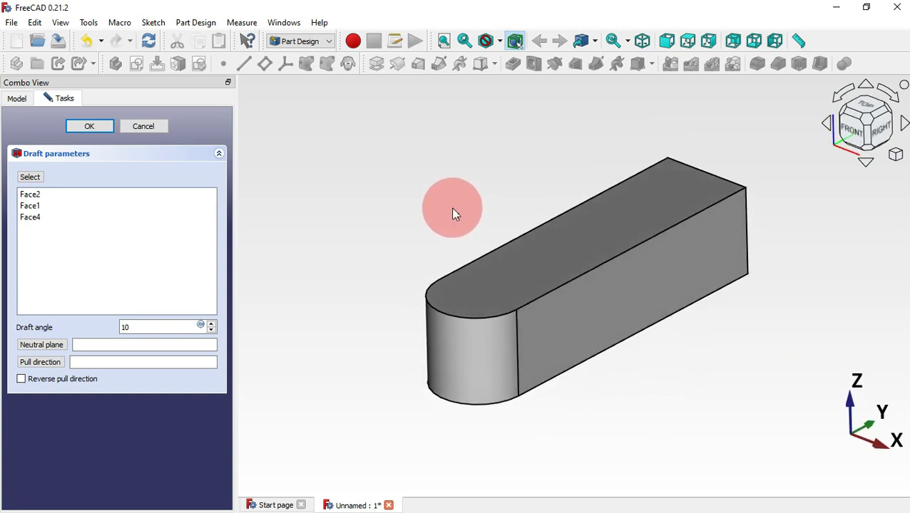
left_click_drag(674, 340, 797, 383)
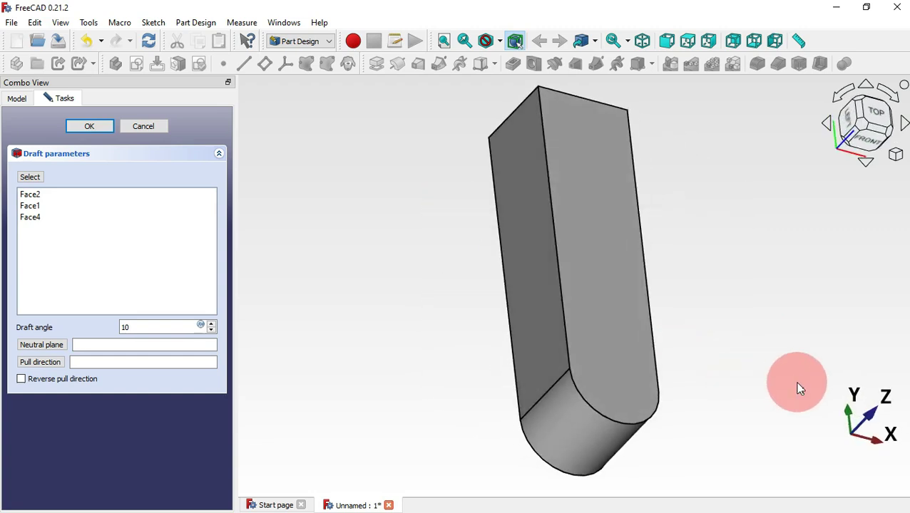
left_click_drag(798, 369, 652, 319)
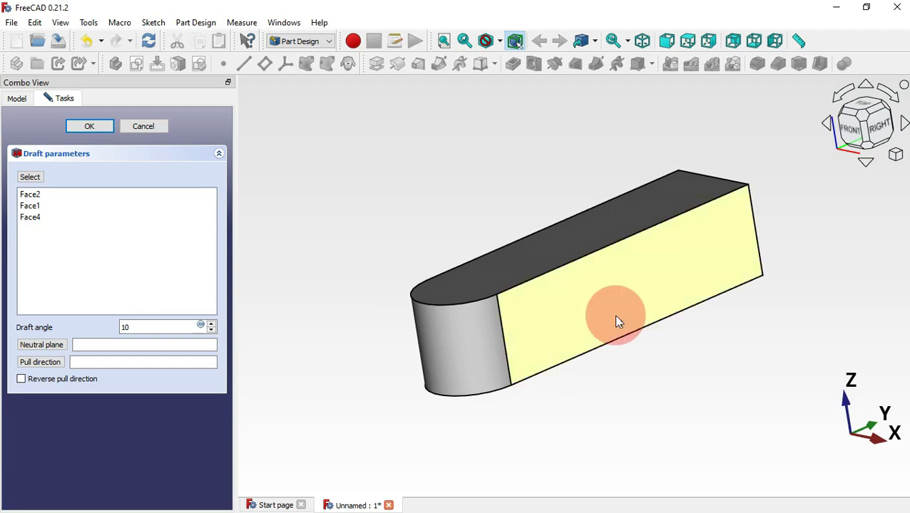
Step: Use the pad's bottom face as the draft's neutral plane and accept the draft after comparing its side view with the PE127 model
left_click_drag(645, 404, 624, 315)
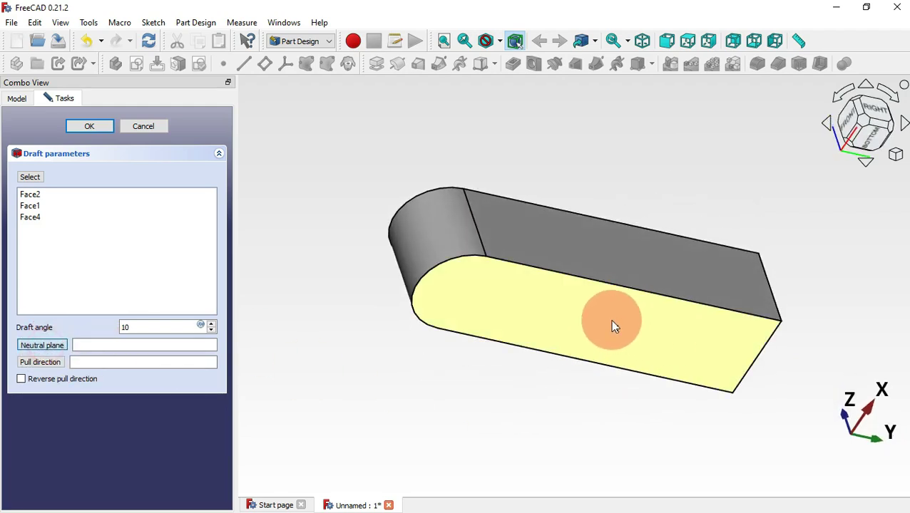
left_click(630, 324)
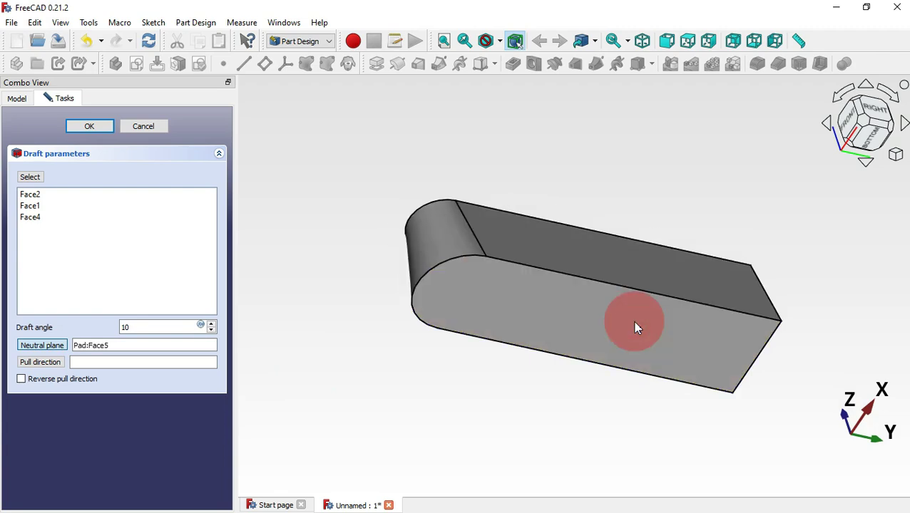
left_click_drag(570, 184, 523, 305)
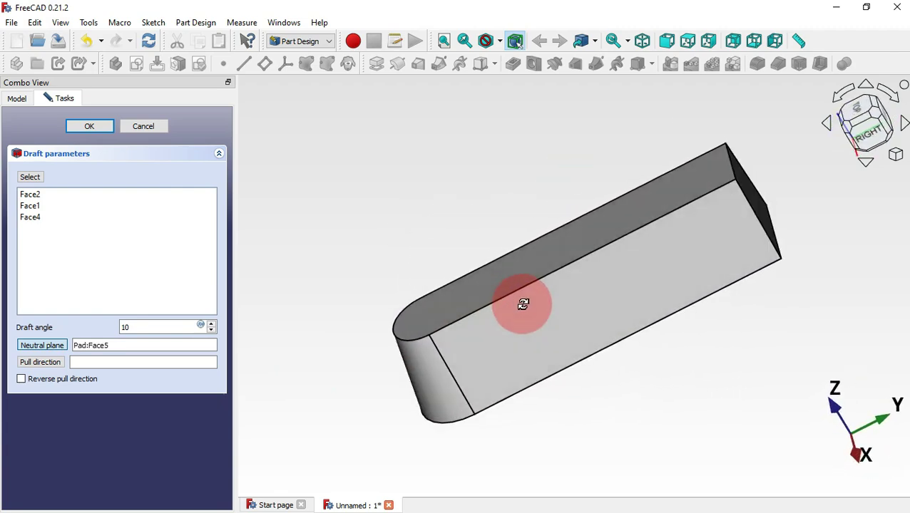
left_click(873, 138)
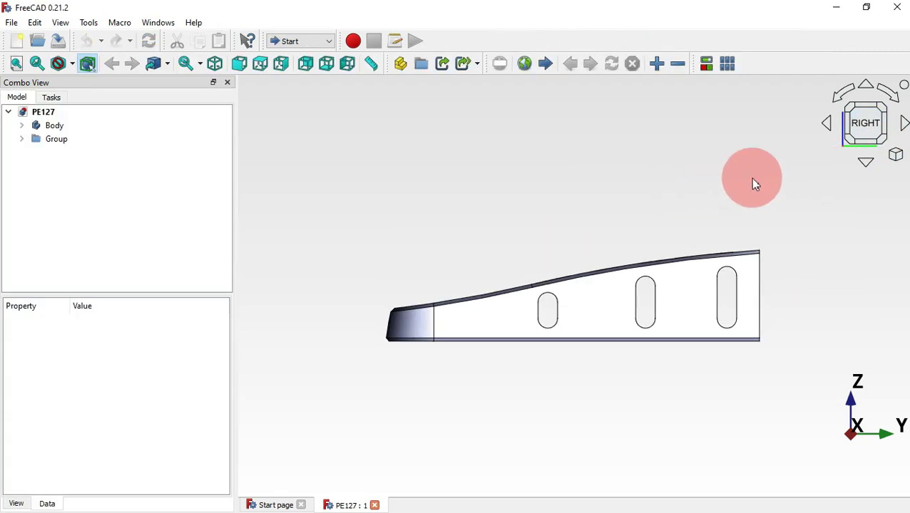
key("alt+Tab")
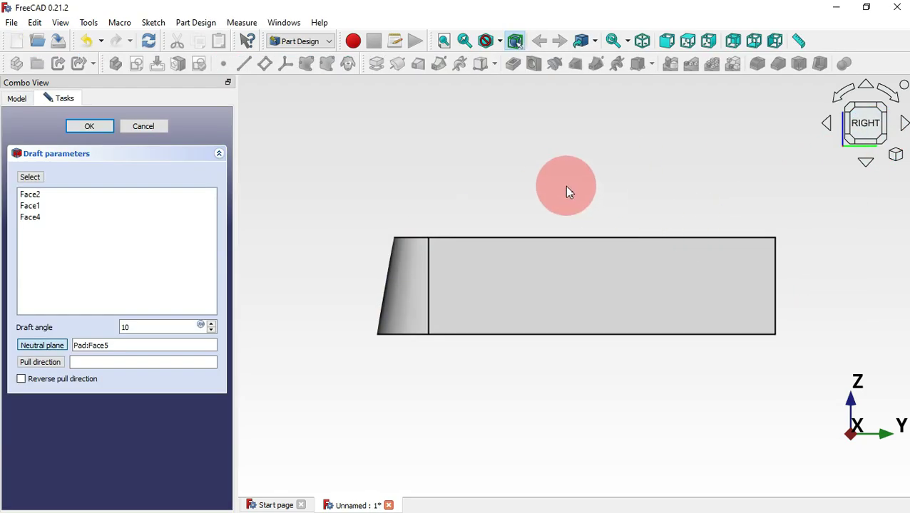
left_click(90, 127)
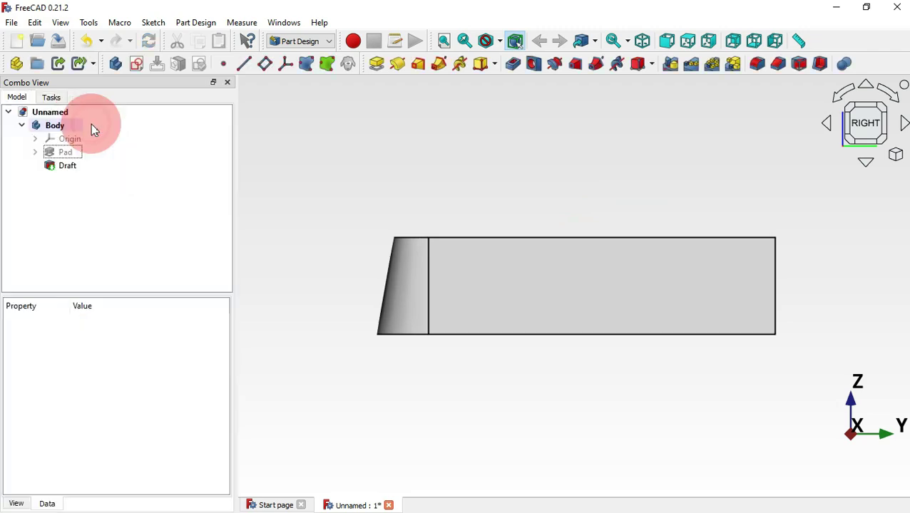
Step: Create a new sketch on the YZ plane of the drafted body
middle_click_drag(457, 169, 723, 378)
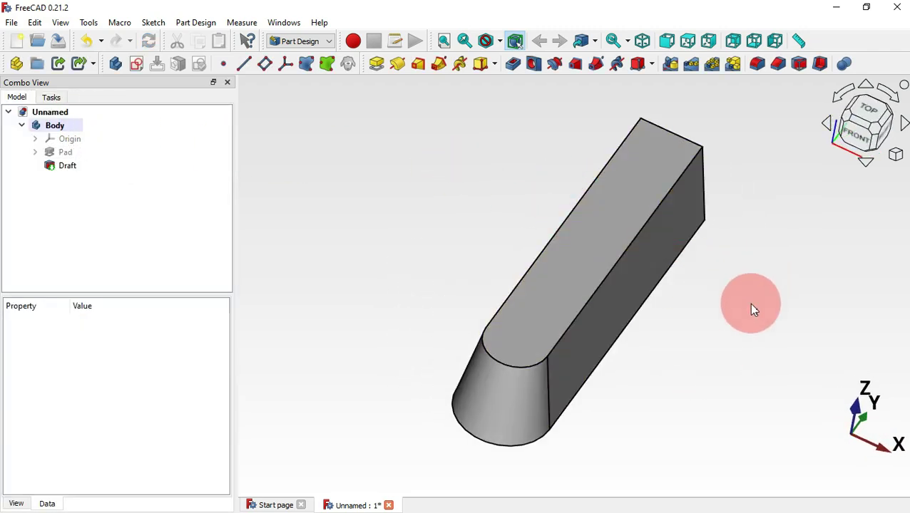
left_click(137, 66)
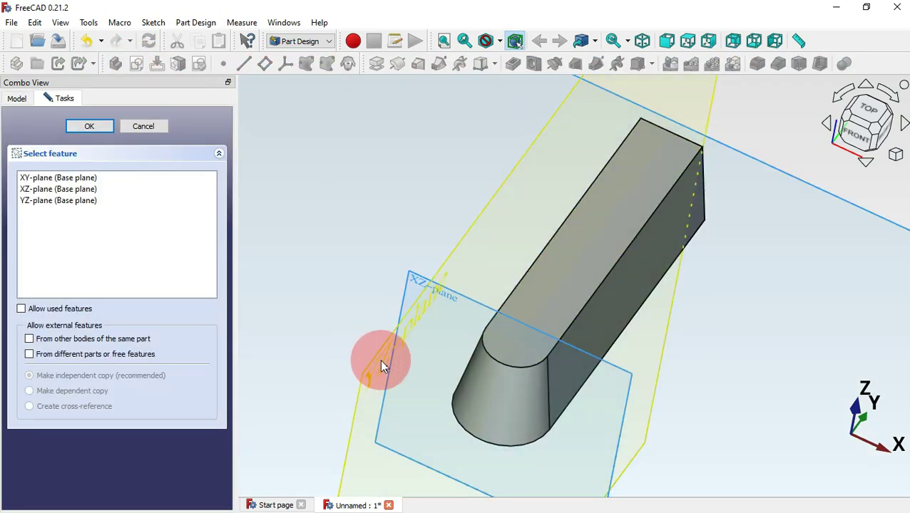
mouse_move(379, 360)
middle_mouse_down()
mouse_move(447, 396)
mouse_move(386, 349)
middle_mouse_up()
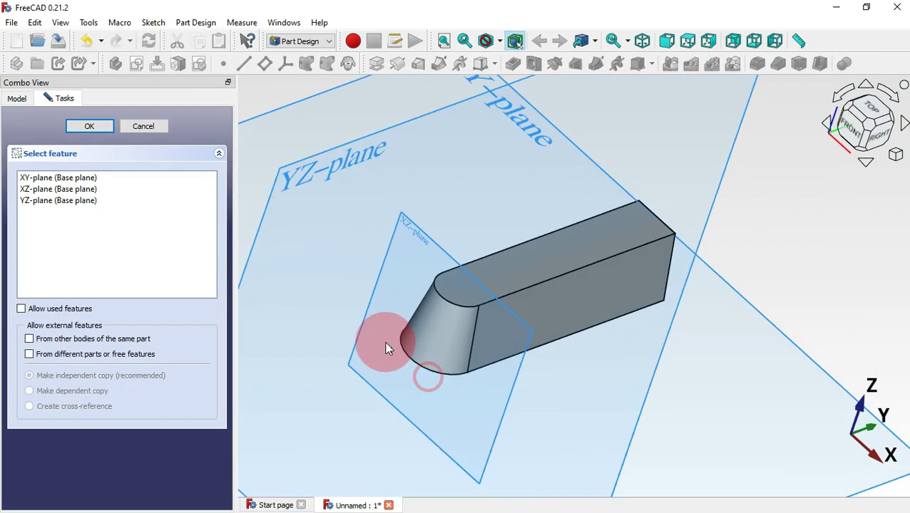
left_click(302, 173)
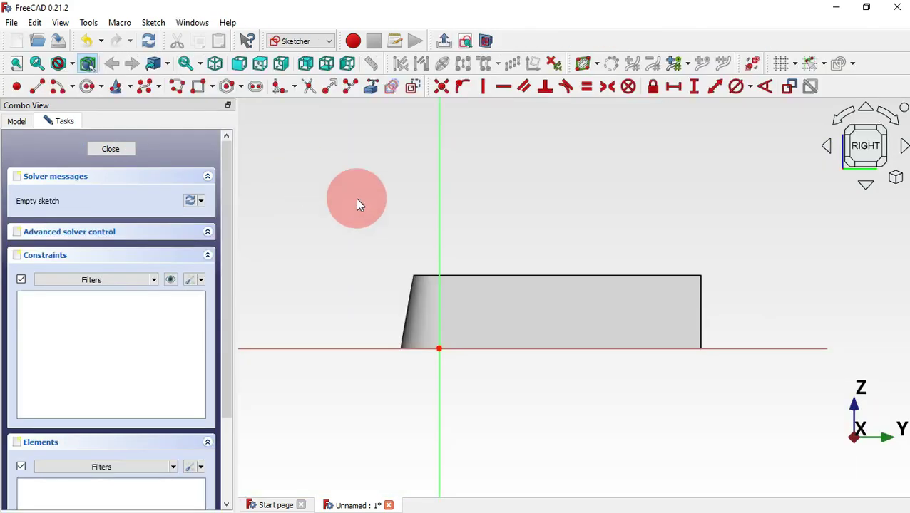
Step: Project the block's vertical rear edge and the top and bottom edges of its rounded end into the sketch as external geometry
scroll(396, 268, "up", 2)
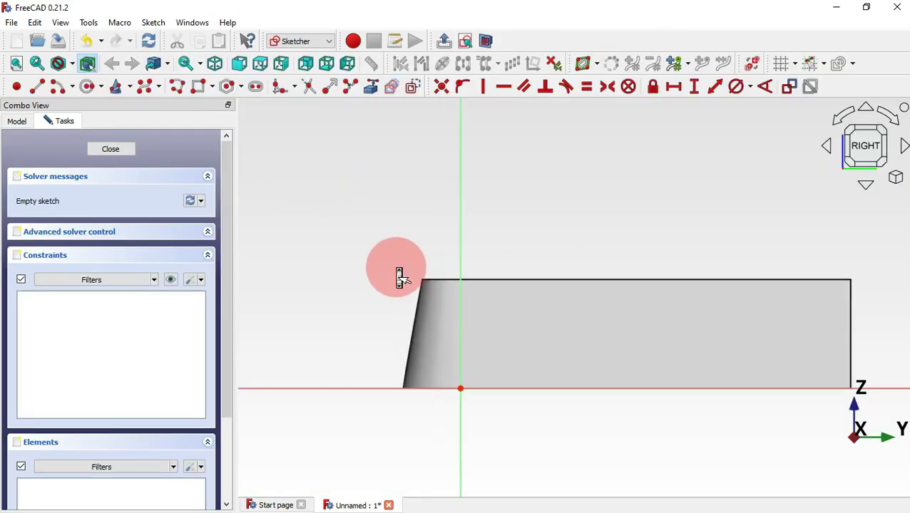
left_click(372, 87)
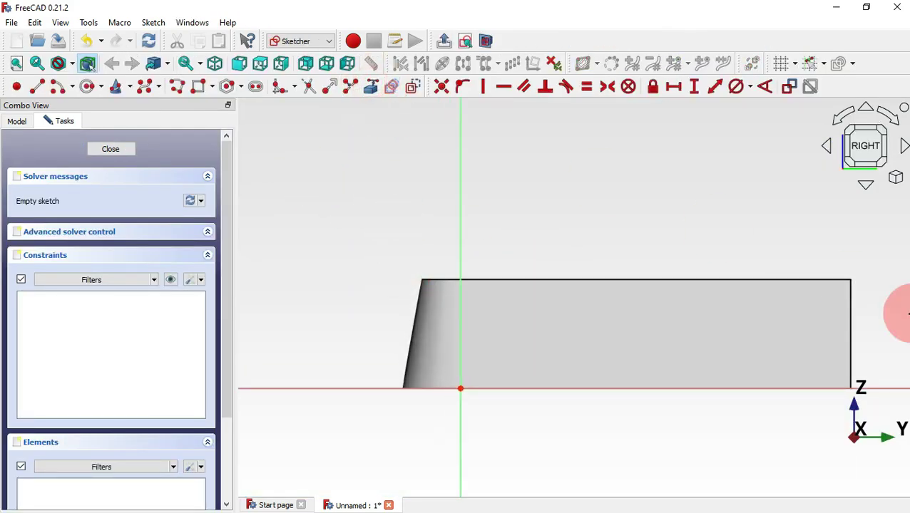
left_click(851, 284)
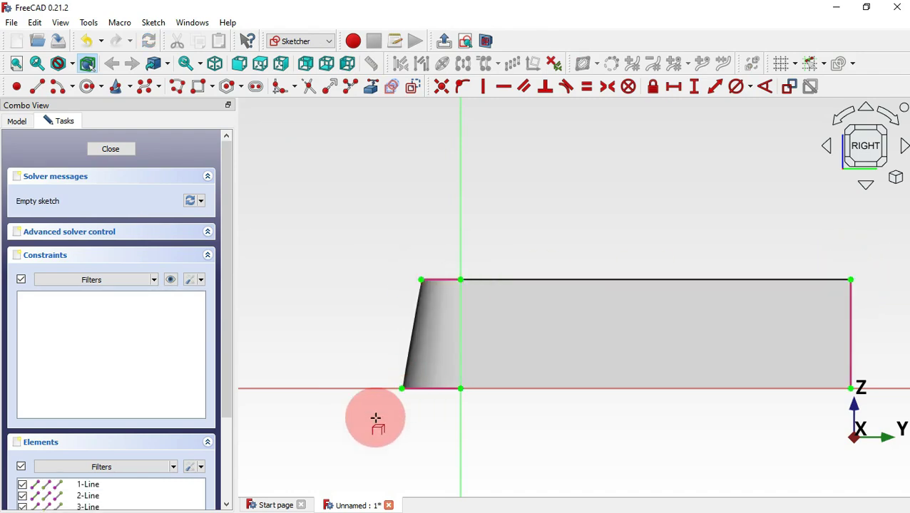
scroll(400, 428, "down", 3)
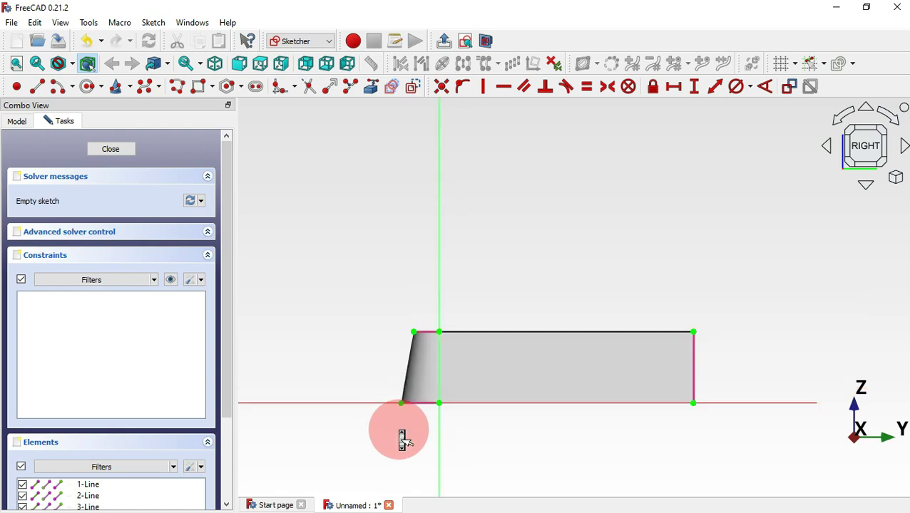
Step: Draw a rectangle above the block from its upper rear corner to well beyond the rounded end
left_click(202, 88)
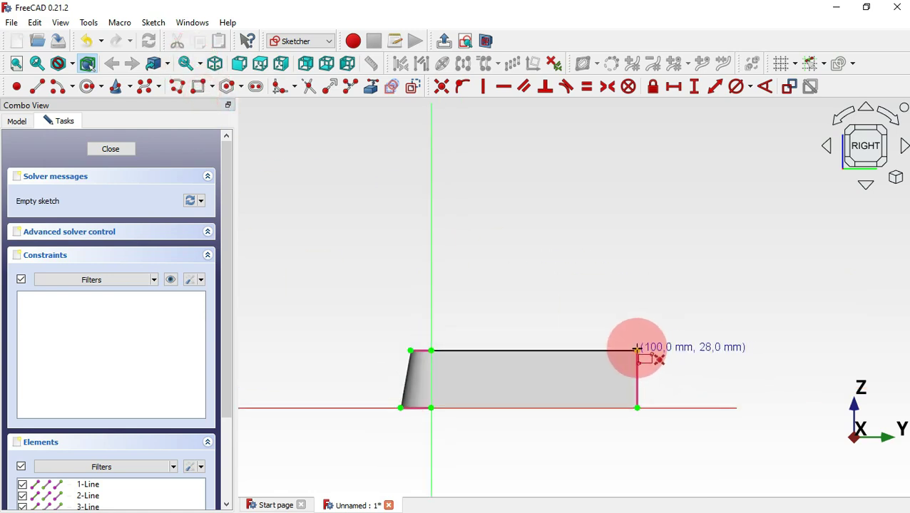
left_click(637, 350)
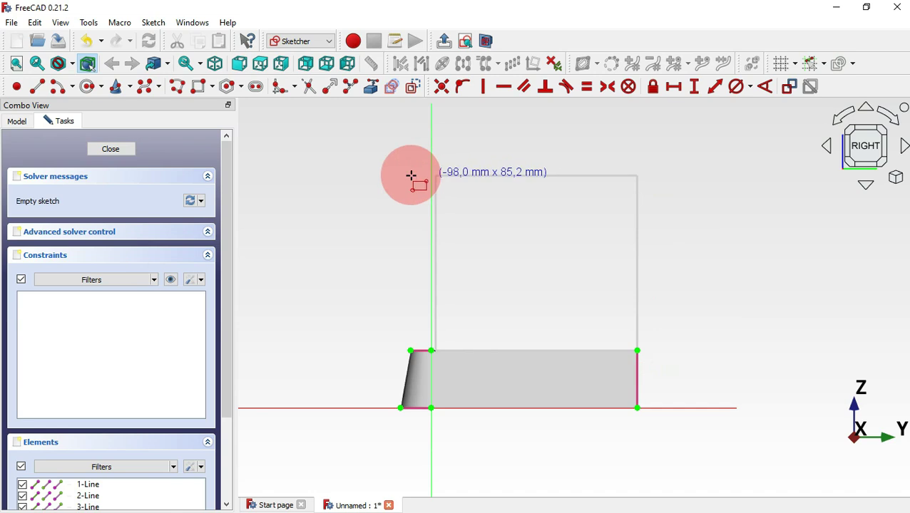
left_click(314, 143)
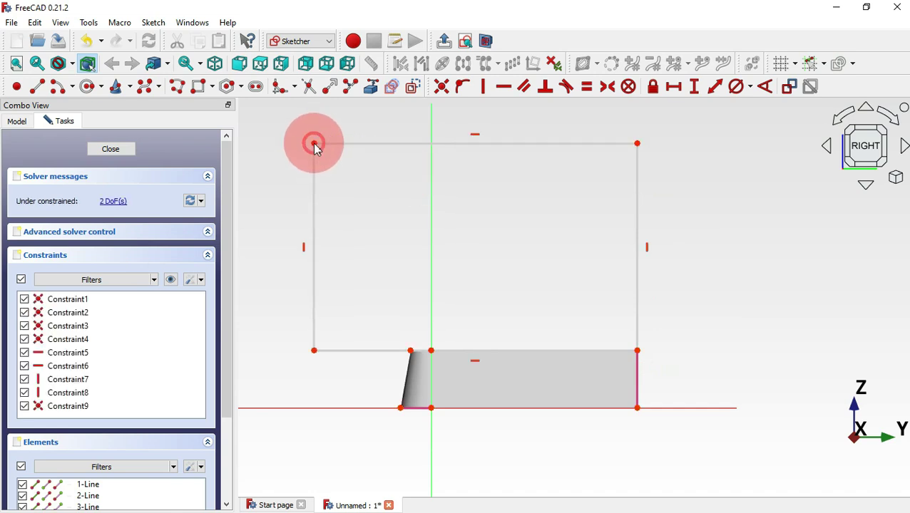
right_click(483, 211)
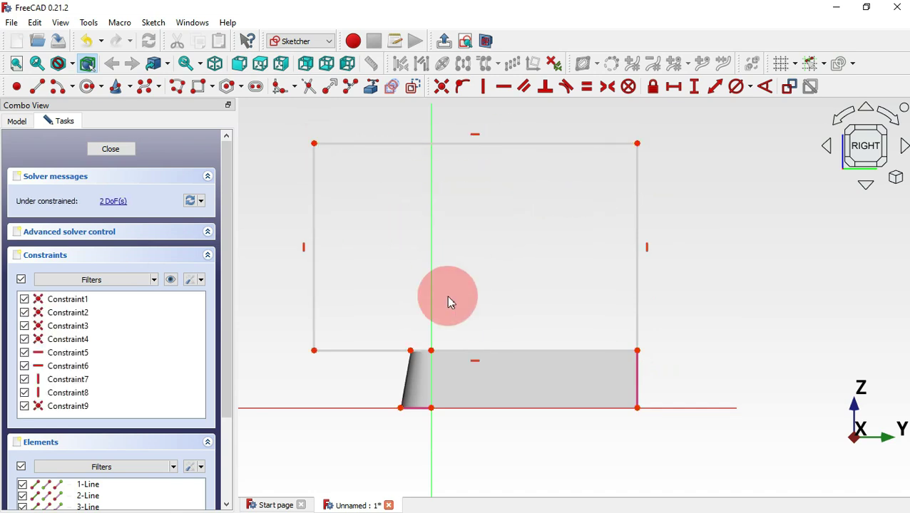
Step: Delete the rectangle's lower horizontal line and extend the vertical line beyond the rounded end below the block's top
left_click(385, 352)
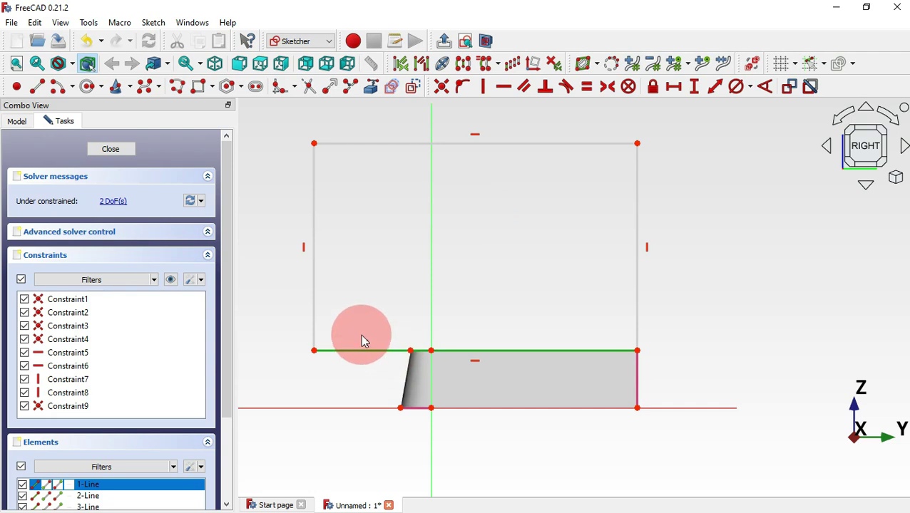
key("Delete")
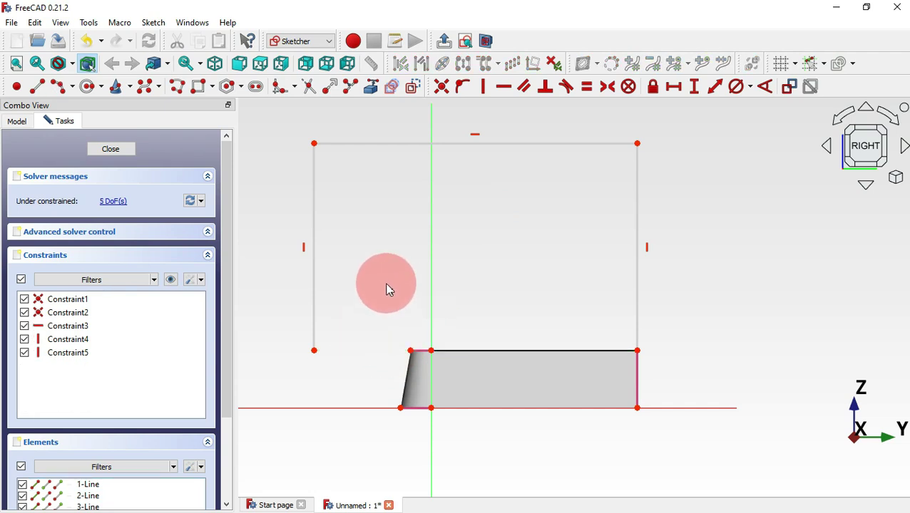
left_click_drag(316, 355, 314, 385)
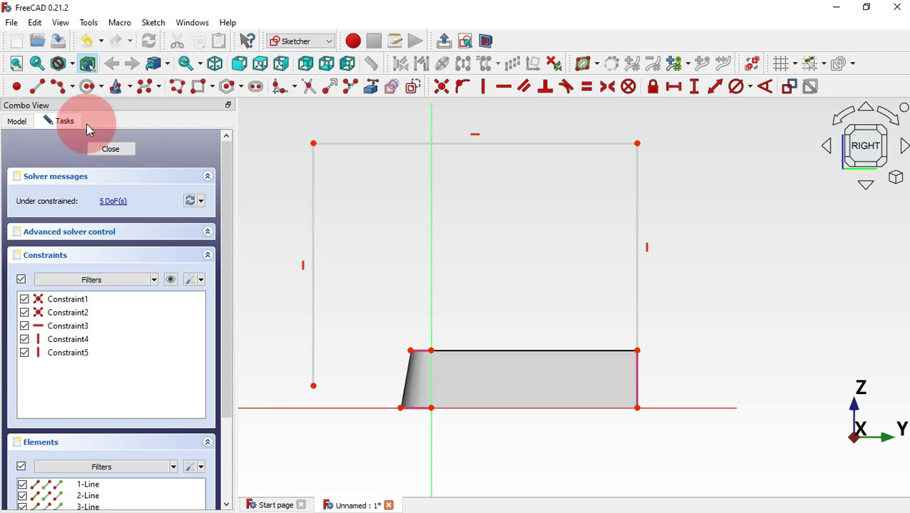
Step: Draw a downward-bulging three-point arc of about 140 mm radius from the extended vertical line's lower end to a point within the block
left_click_drag(74, 89, 162, 123)
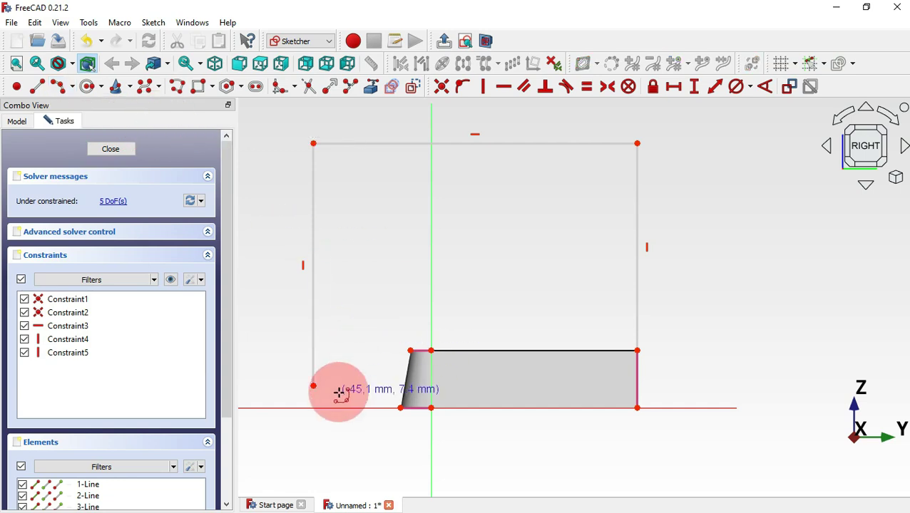
scroll(339, 393, "up", 2)
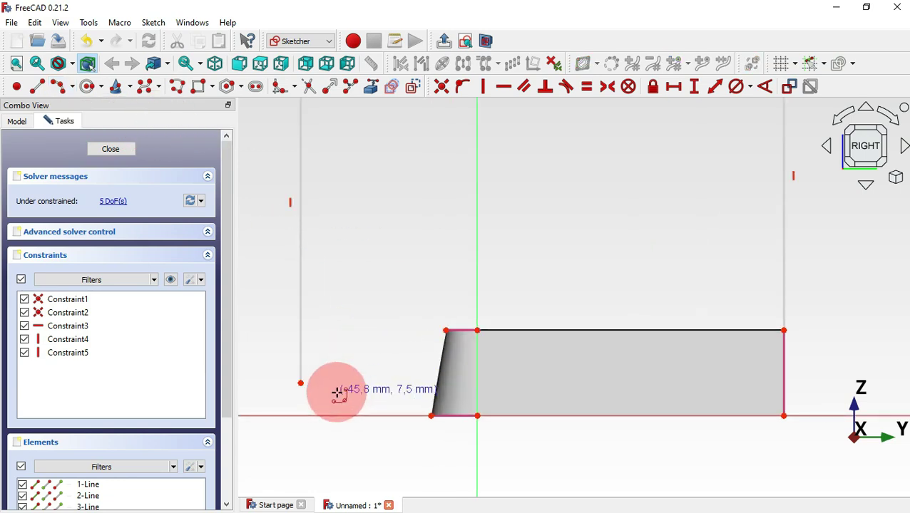
left_click(301, 383)
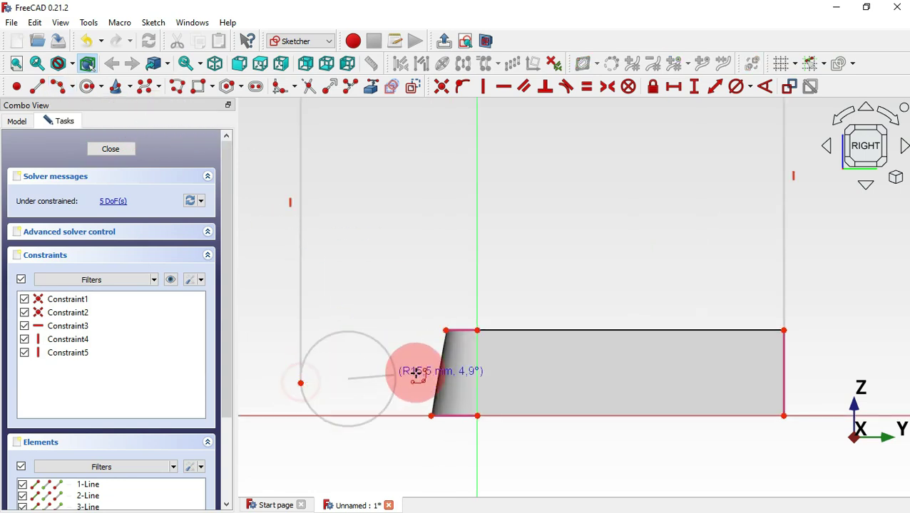
left_click(569, 348)
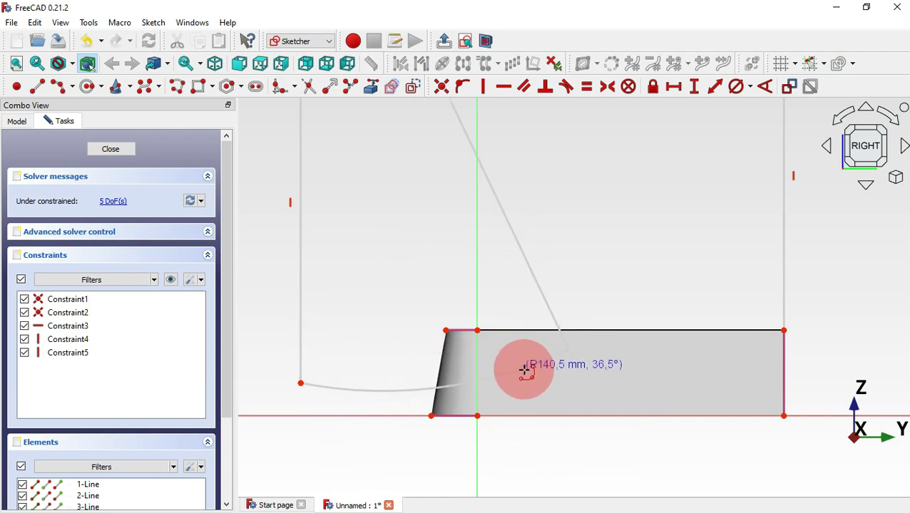
left_click(528, 365)
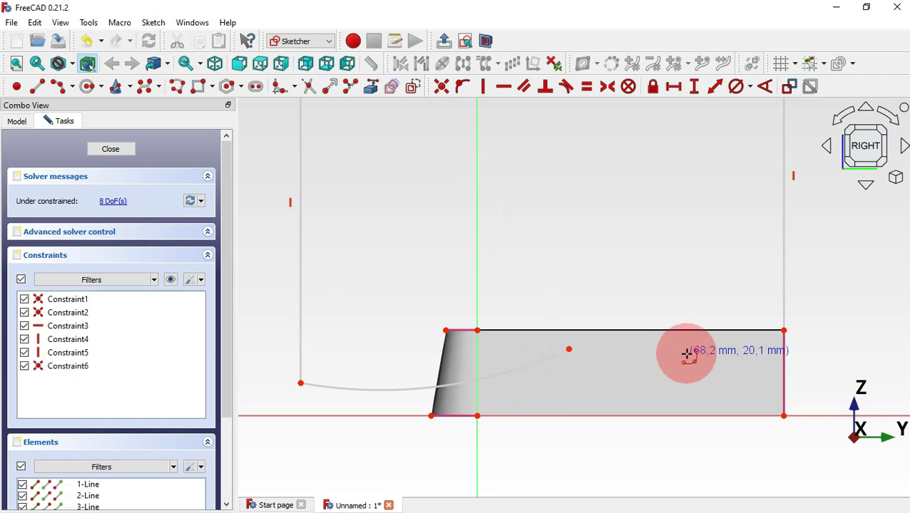
Step: Draw an upward-bulging three-point arc of about 106 mm radius from the first arc's end to the block's upper rear corner
left_click(571, 349)
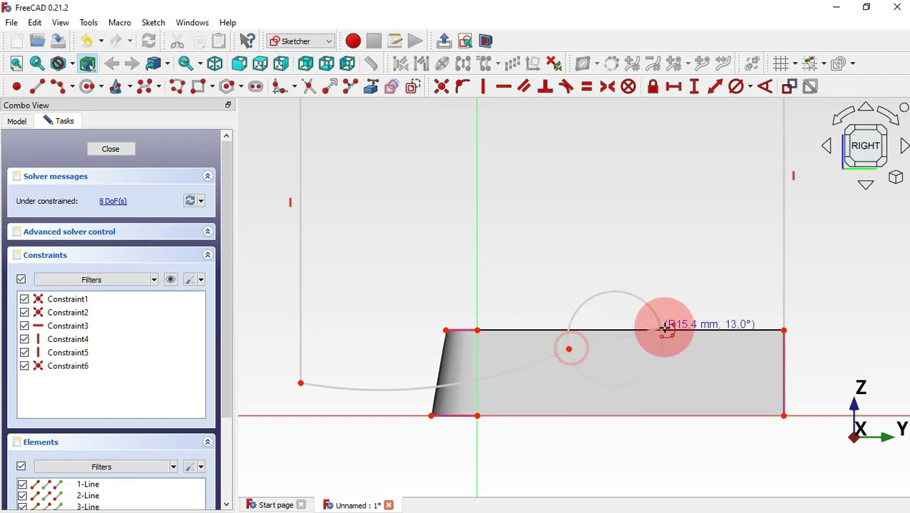
left_click(783, 330)
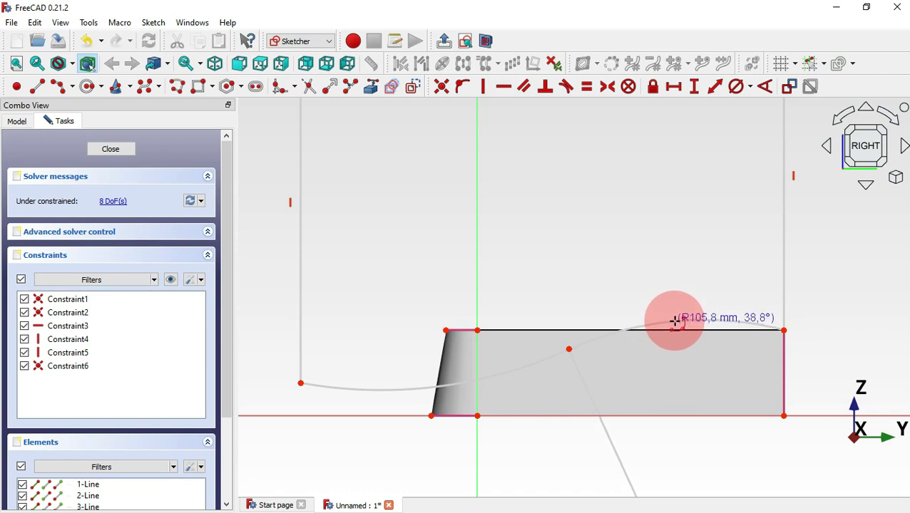
left_click(676, 324)
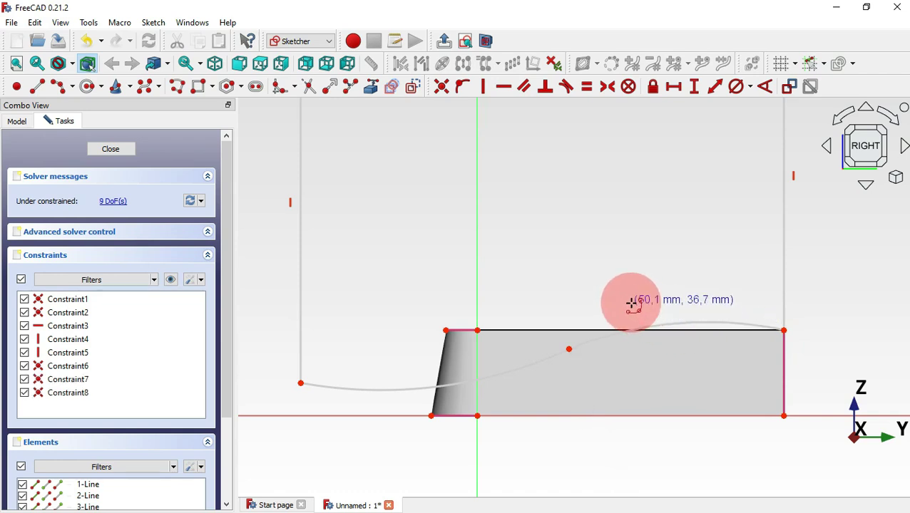
scroll(404, 354, "down", 2)
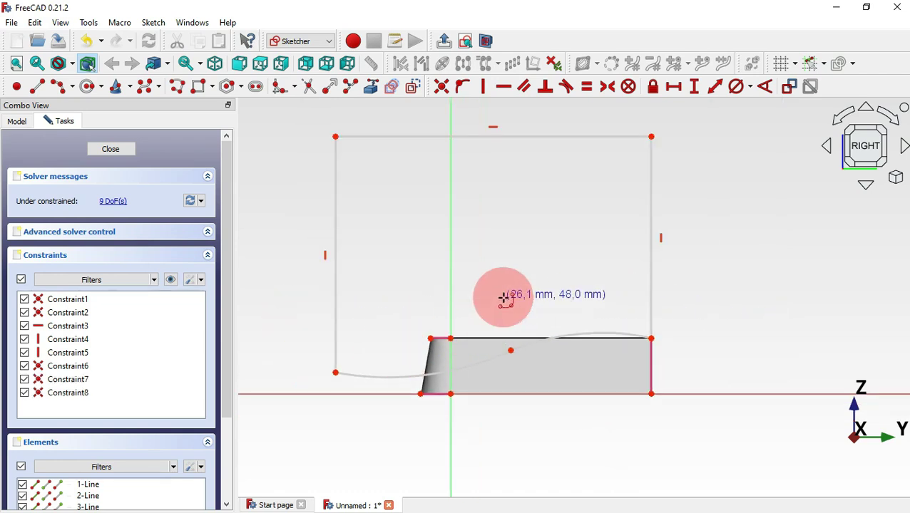
scroll(506, 300, "up", 1)
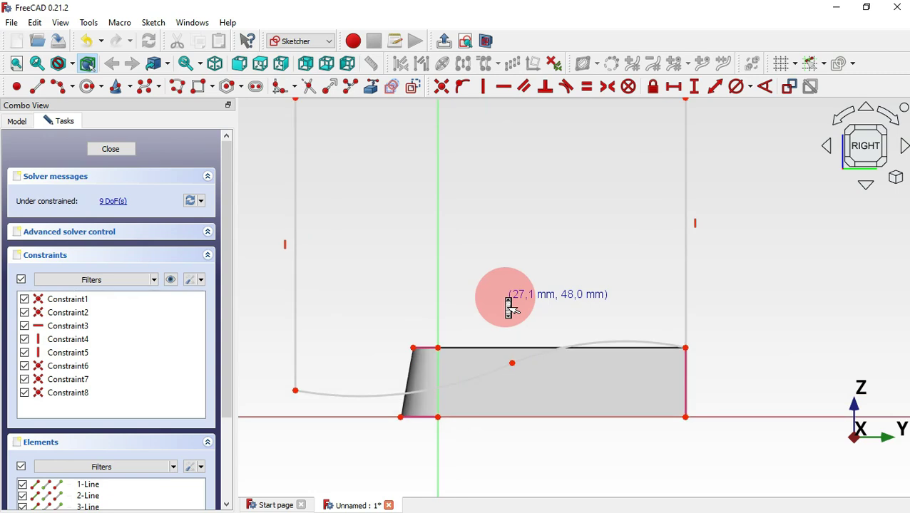
Step: Draw a line along the block's tapered rounded-end edge, from its upper to its lower corner, and convert it to construction geometry
left_click(37, 87)
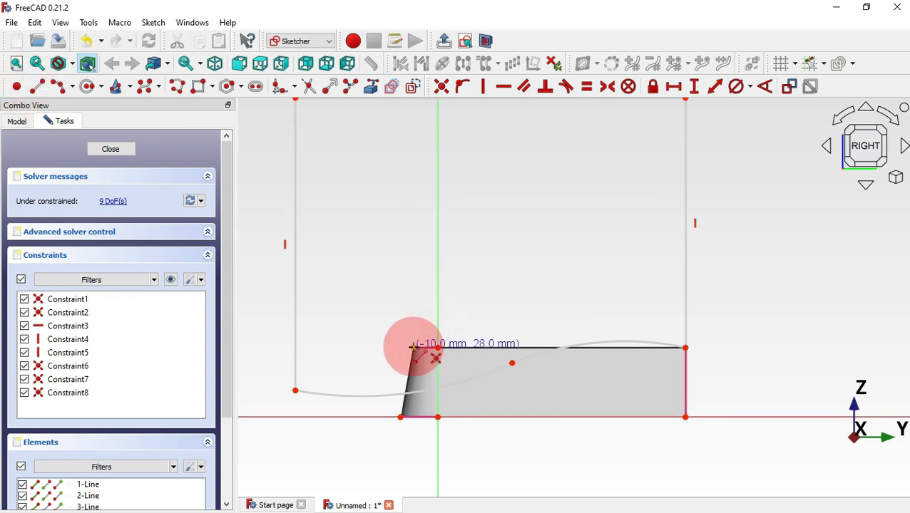
left_click(413, 348)
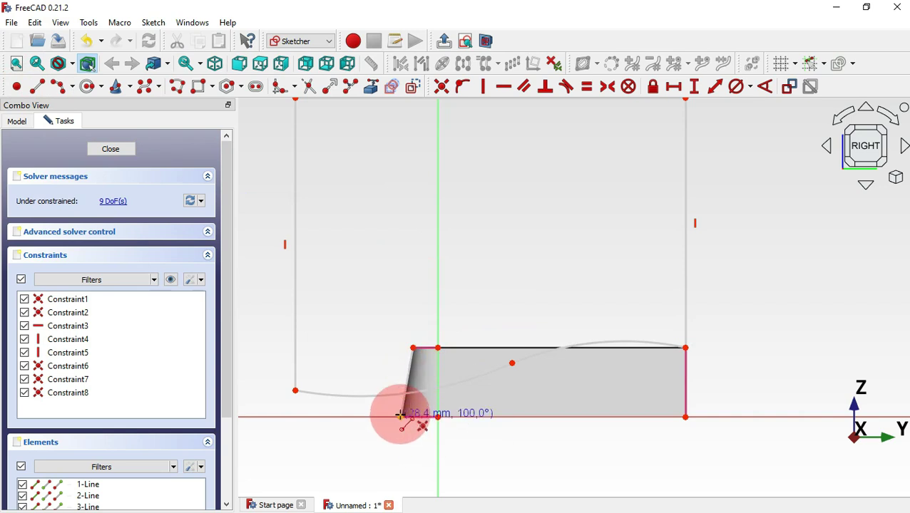
left_click(401, 417)
scroll(358, 412, "up", 3)
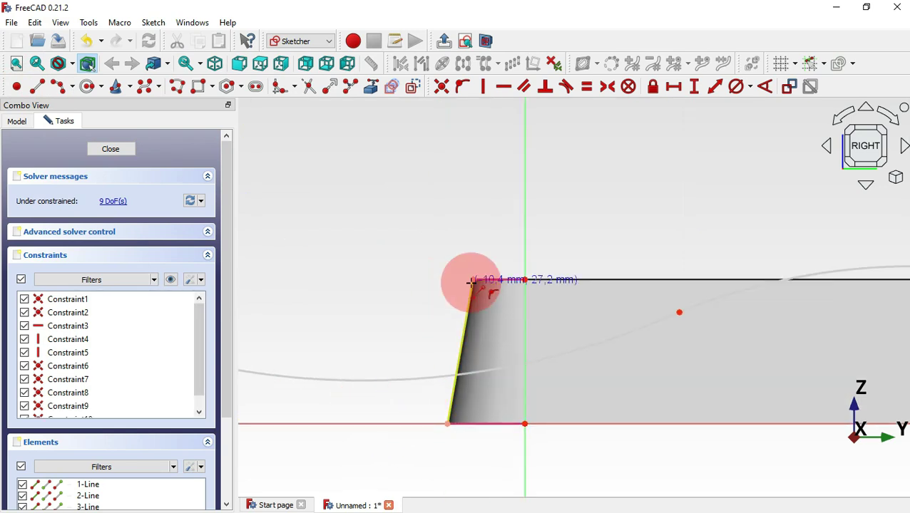
left_click(470, 312)
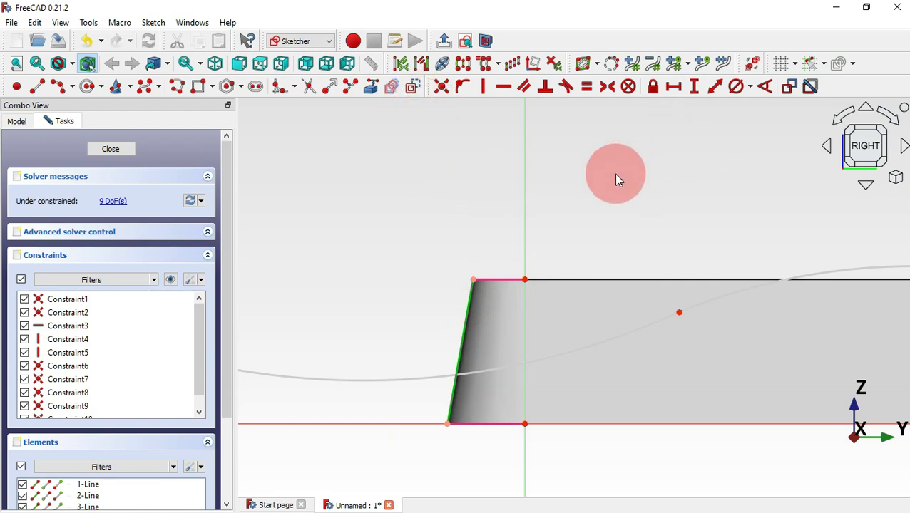
left_click(415, 89)
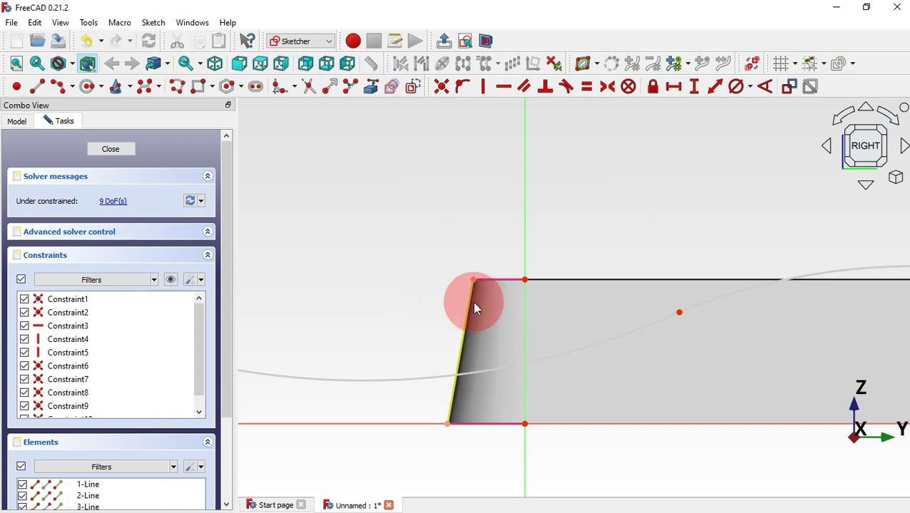
Step: Place a sketch point on the sloped construction line and constrain it onto the downward-bulging arc
scroll(645, 226, "down", 5)
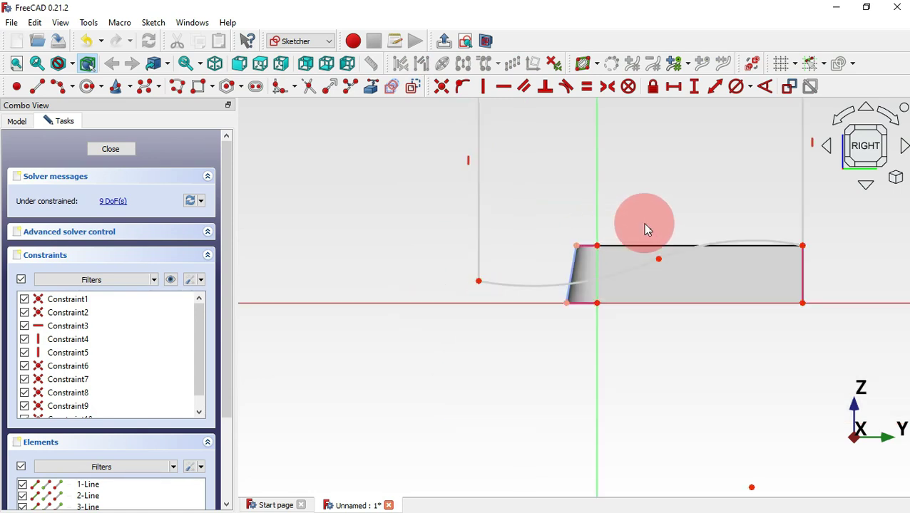
scroll(571, 215, "up", 2)
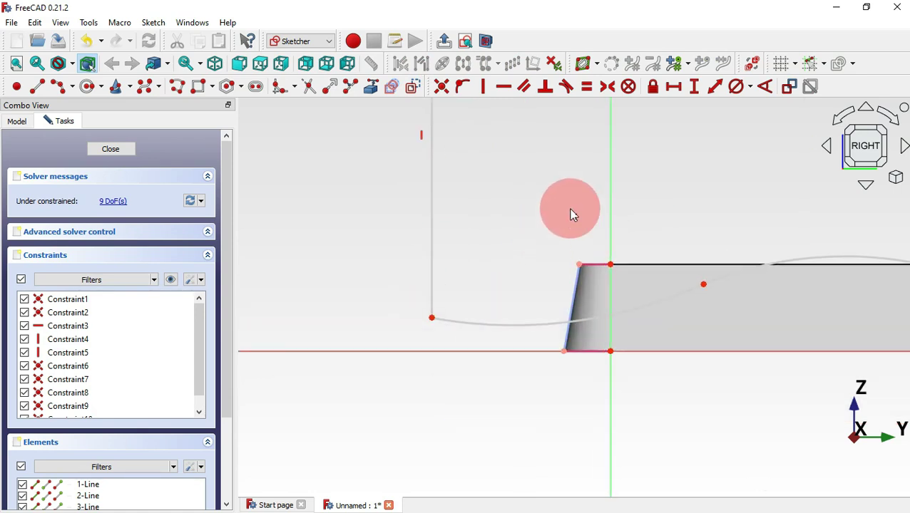
left_click(15, 89)
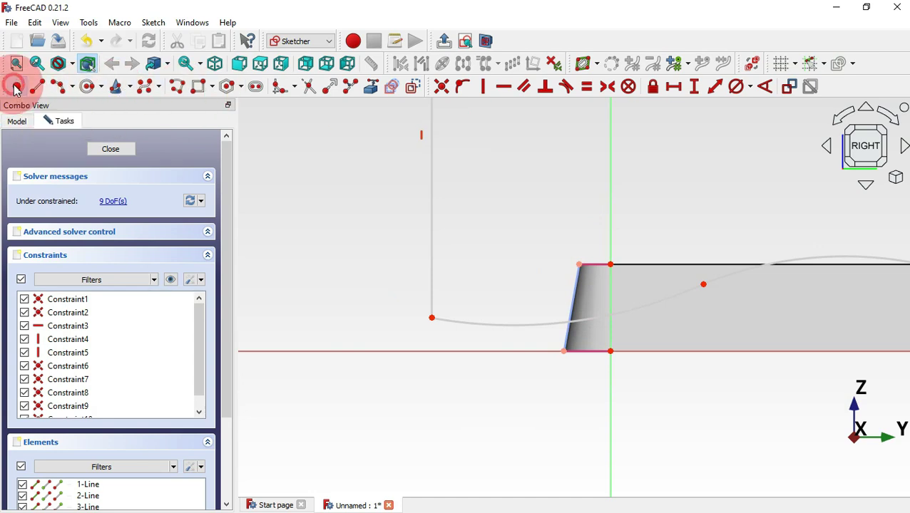
left_click(574, 298)
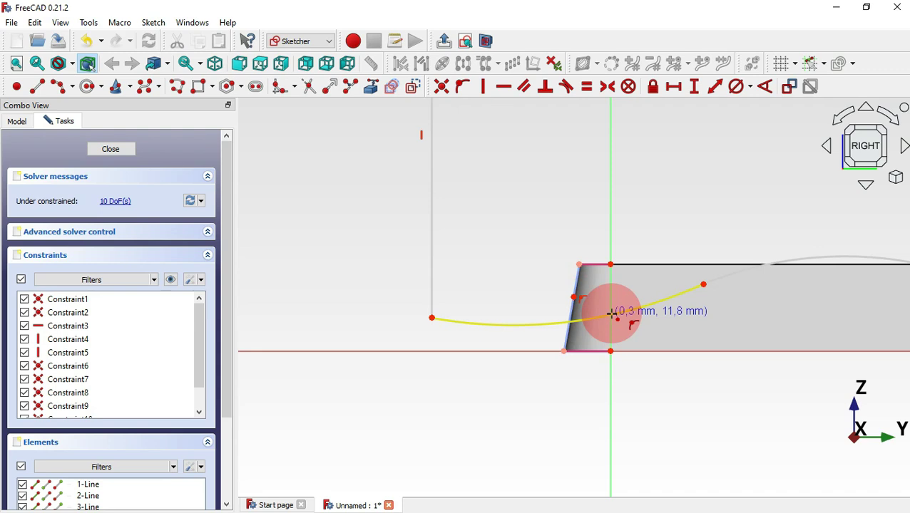
scroll(616, 315, "up", 1)
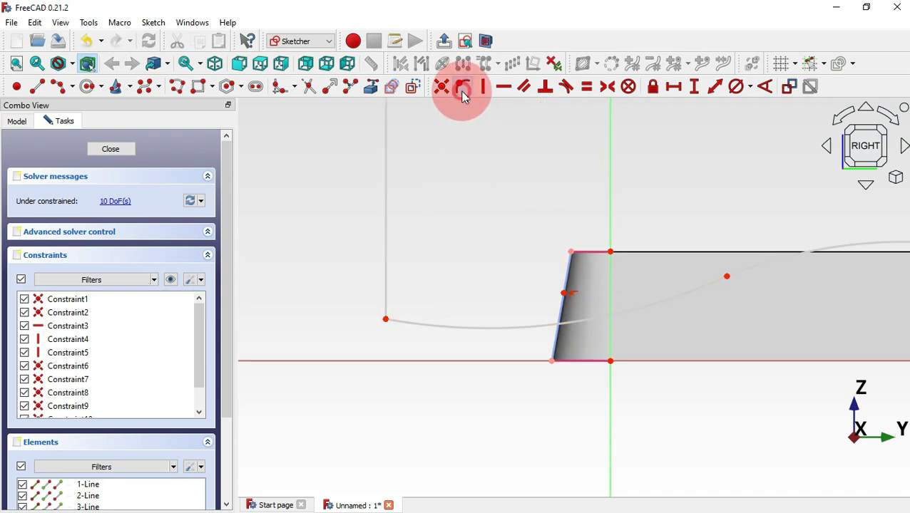
left_click(559, 294)
left_click(564, 291)
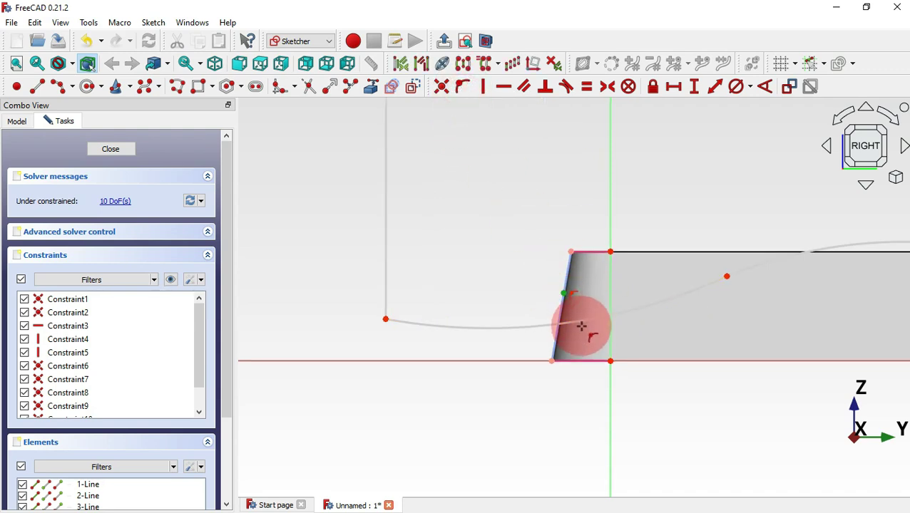
left_click(581, 320)
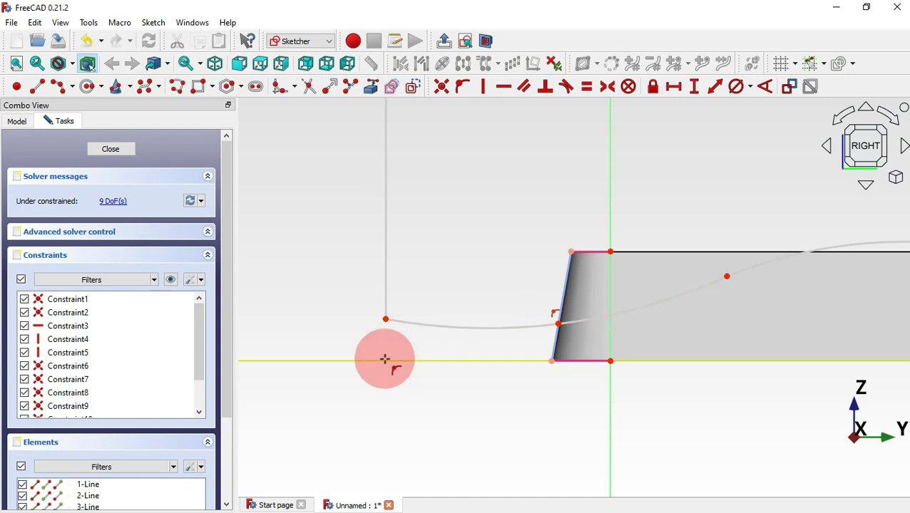
Step: Constrain the length of the vertical line above the block's upper rear corner to 20 mm
scroll(531, 356, "down", 2)
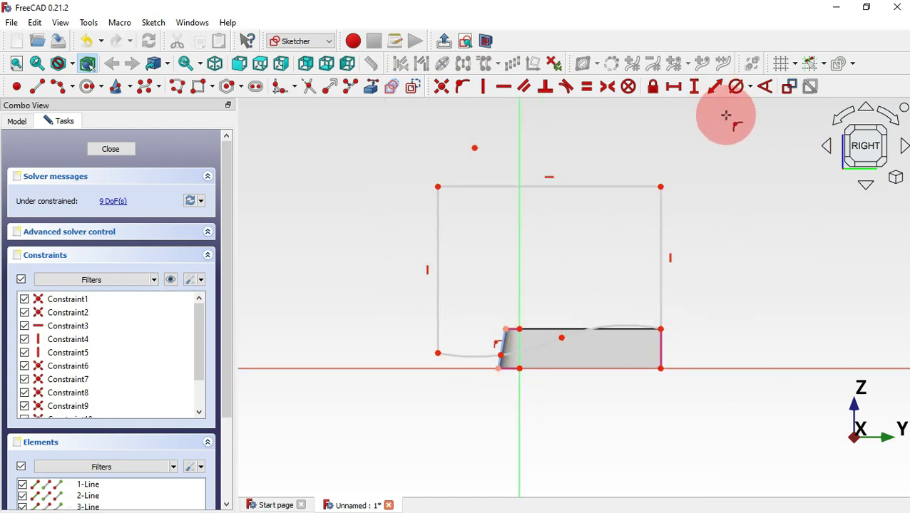
left_click(716, 87)
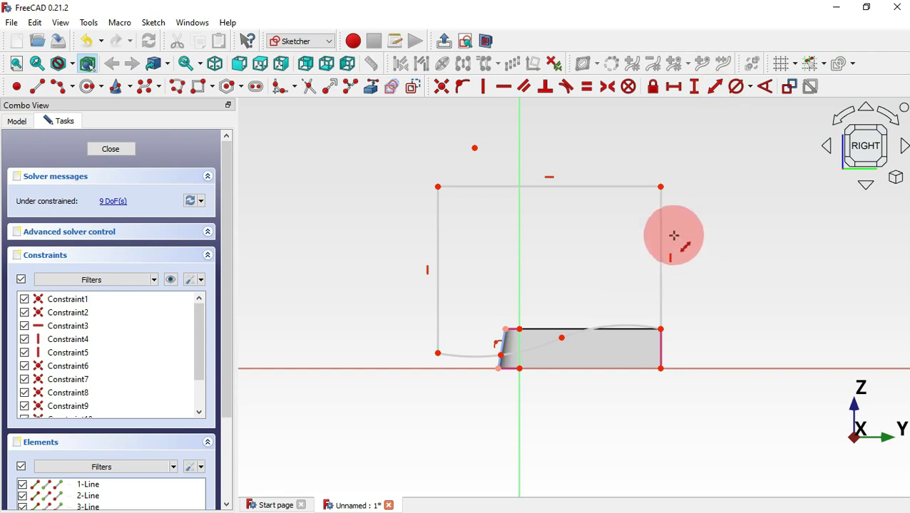
scroll(672, 213, "up", 3)
scroll(671, 212, "down", 1)
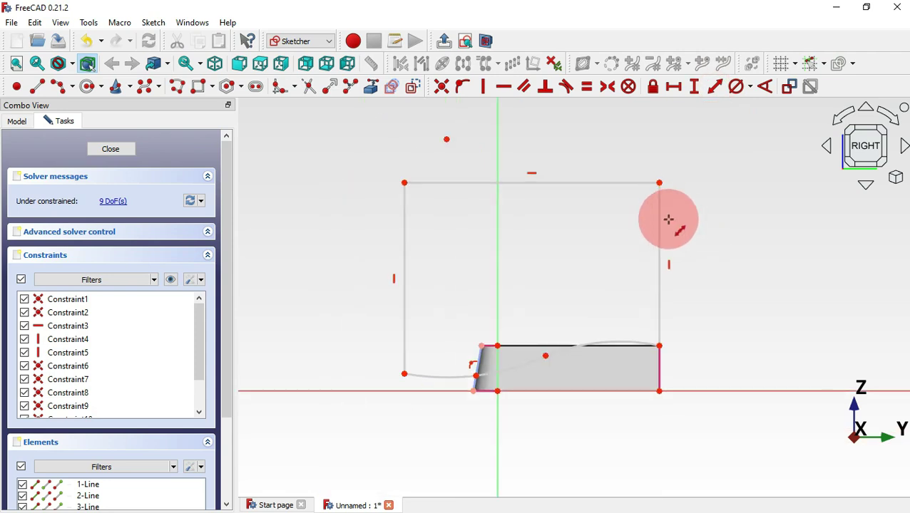
left_click(659, 230)
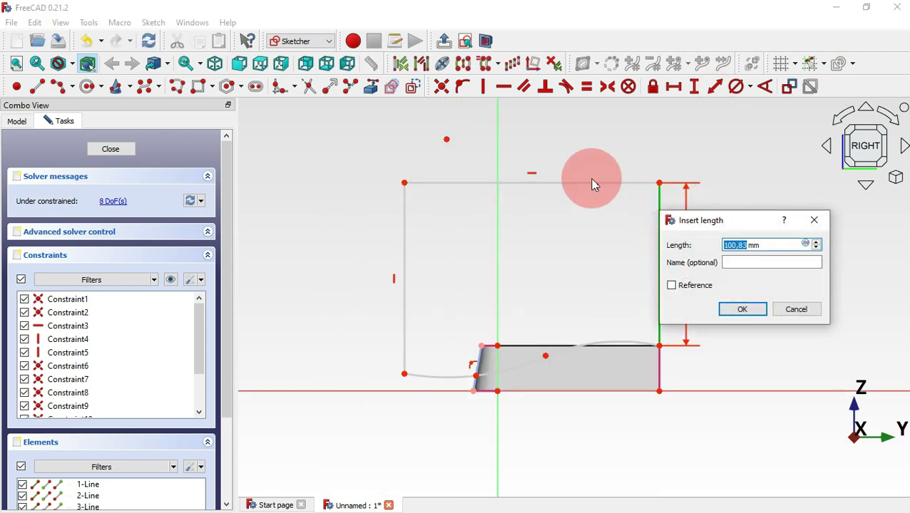
type("30")
key("Return")
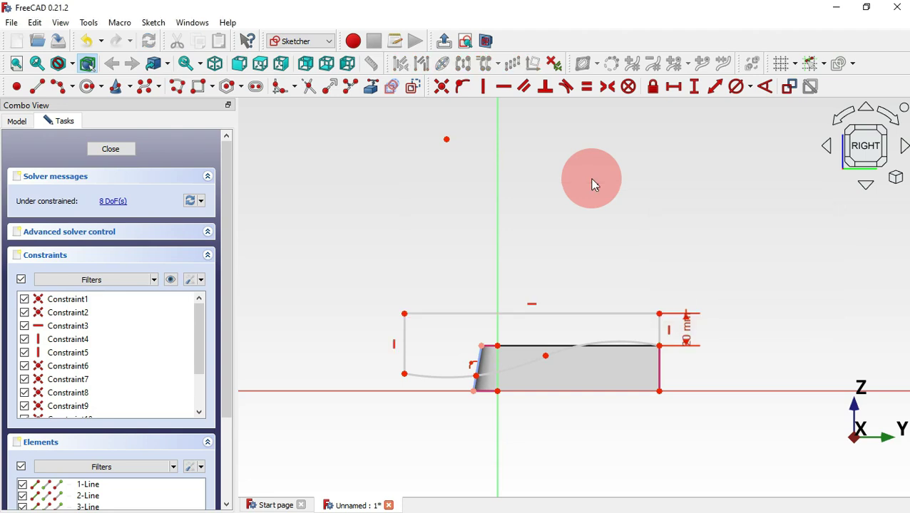
Step: Constrain the length of the profile's horizontal upper line to 125 mm
left_click(595, 315)
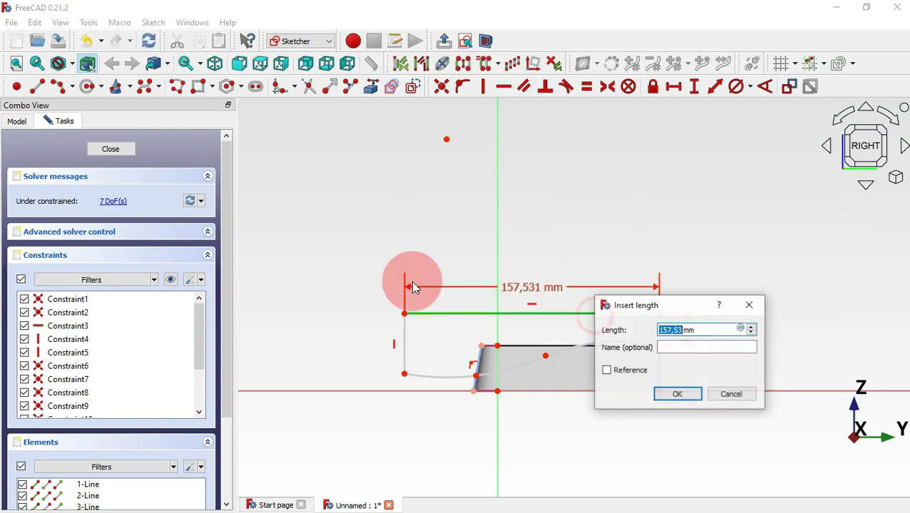
type("125")
key("Return")
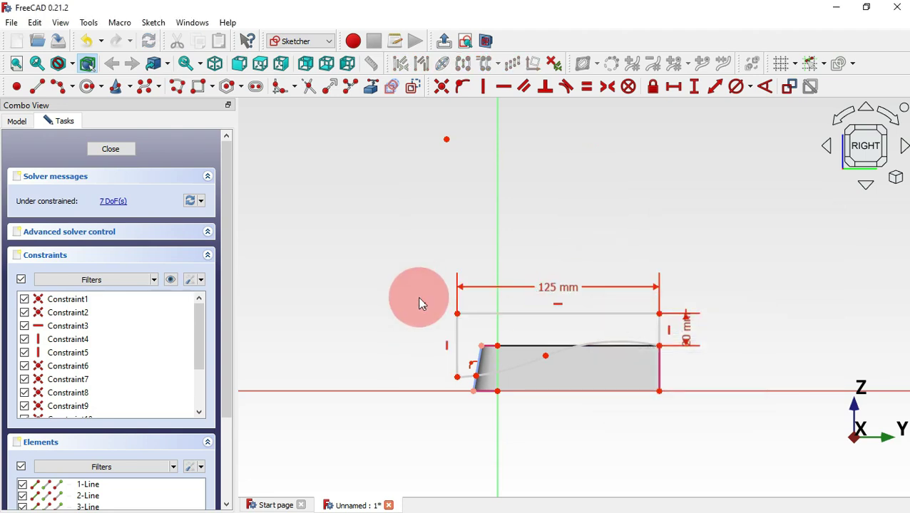
Step: Pull the upper arc's rear endpoint off the block's upper rear corner and make the two points coincident
scroll(557, 338, "up", 2)
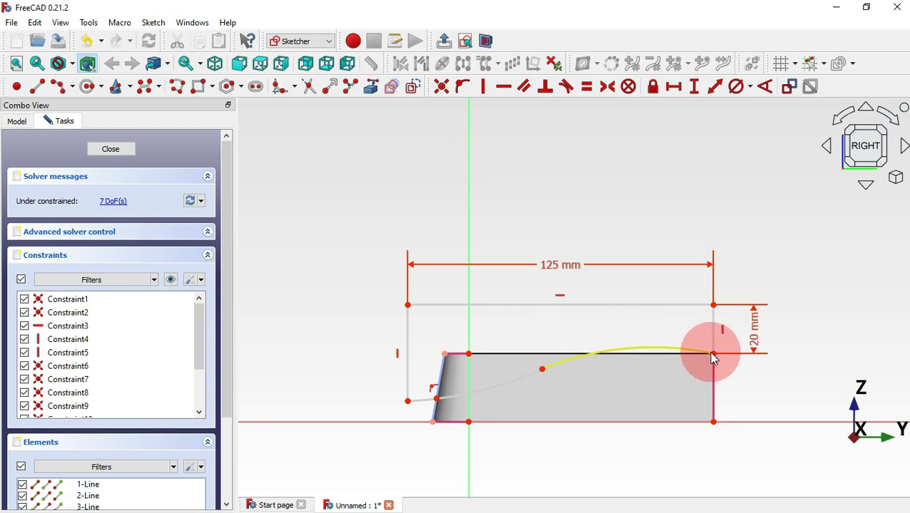
mouse_move(716, 357)
left_mouse_down()
mouse_move(691, 319)
mouse_move(680, 321)
mouse_move(682, 334)
mouse_move(736, 379)
left_mouse_up()
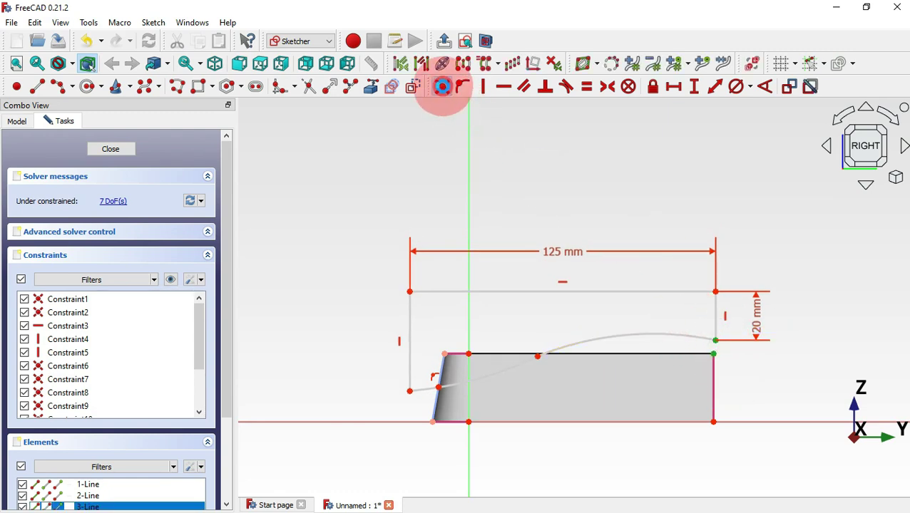
left_click(442, 86)
scroll(429, 428, "up", 1)
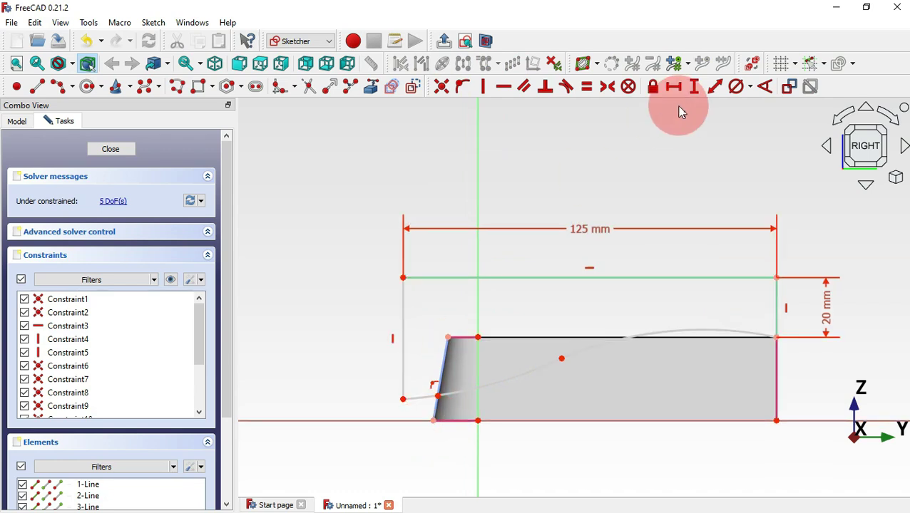
Step: Set a 10 mm vertical distance between the point on the sloped construction line and that line's lower end
left_click(694, 86)
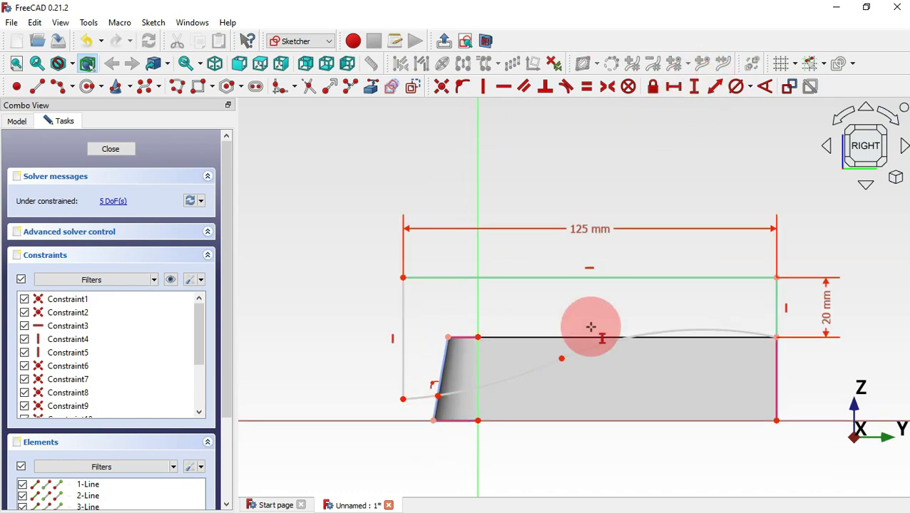
left_click(437, 395)
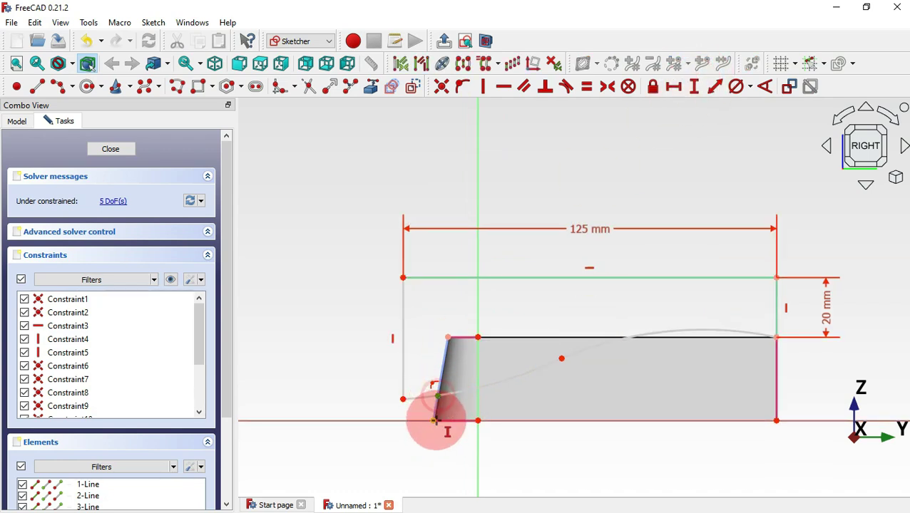
left_click(435, 422)
type("1")
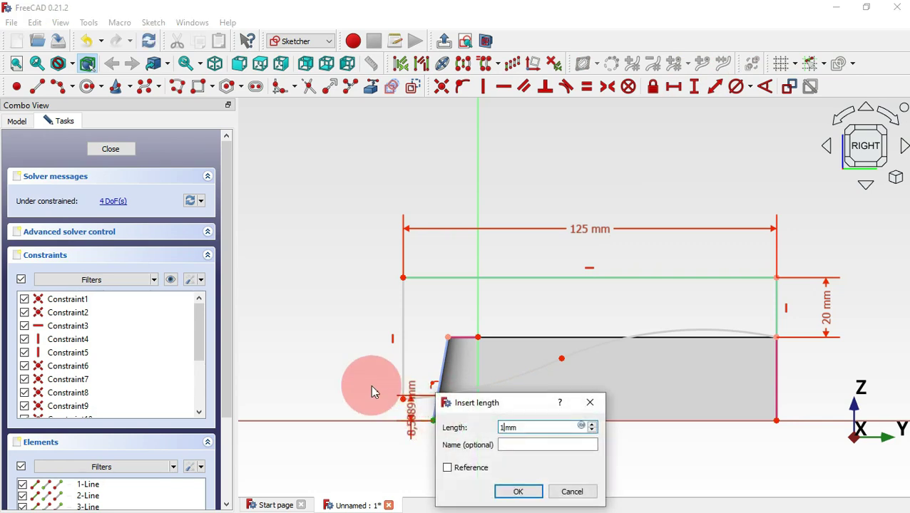
type("0")
key("Return")
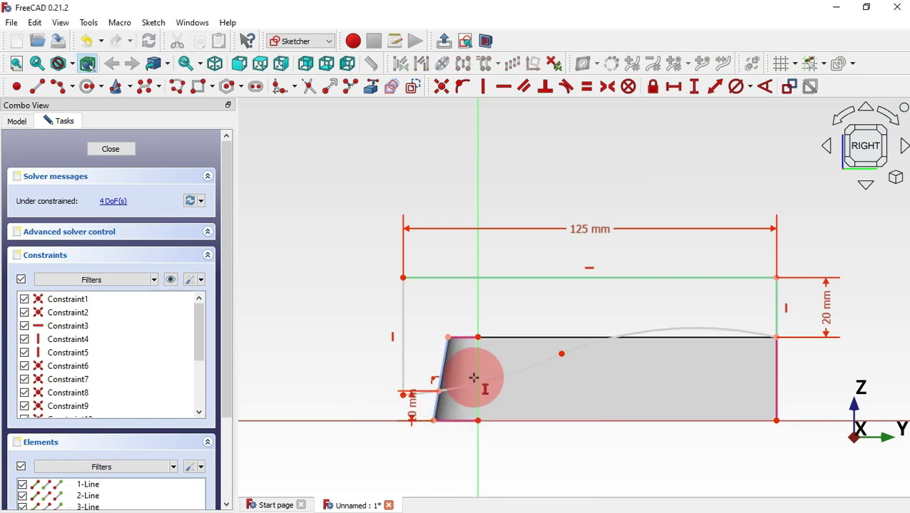
Step: Set a 45 mm horizontal distance from the construction line's lower end to the point where the two arcs meet
left_click(675, 90)
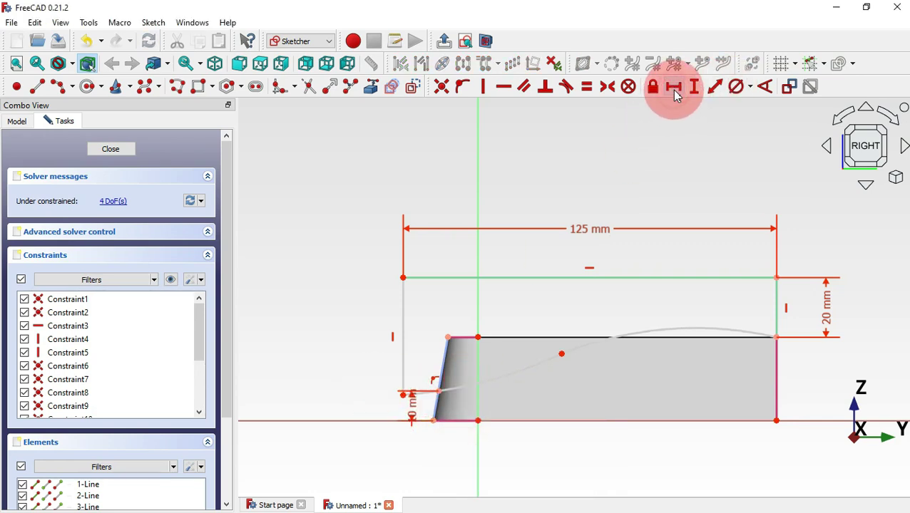
left_click(433, 421)
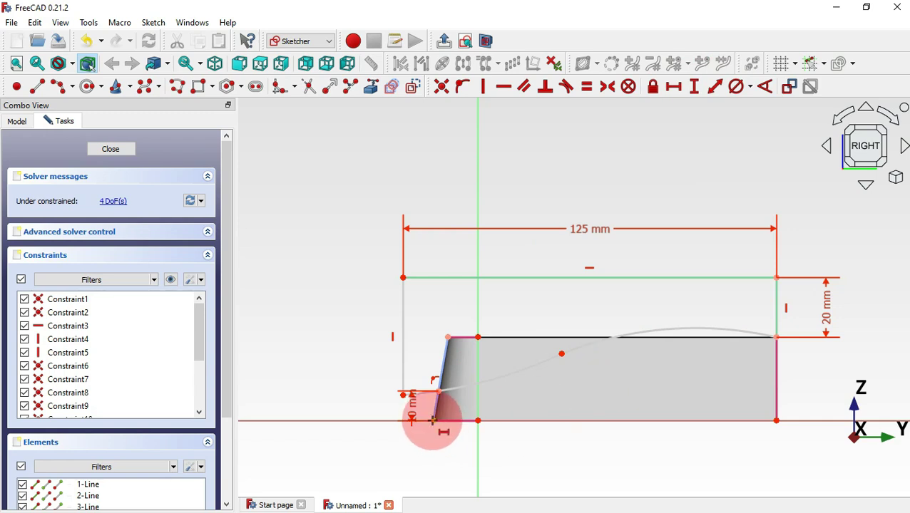
left_click(562, 356)
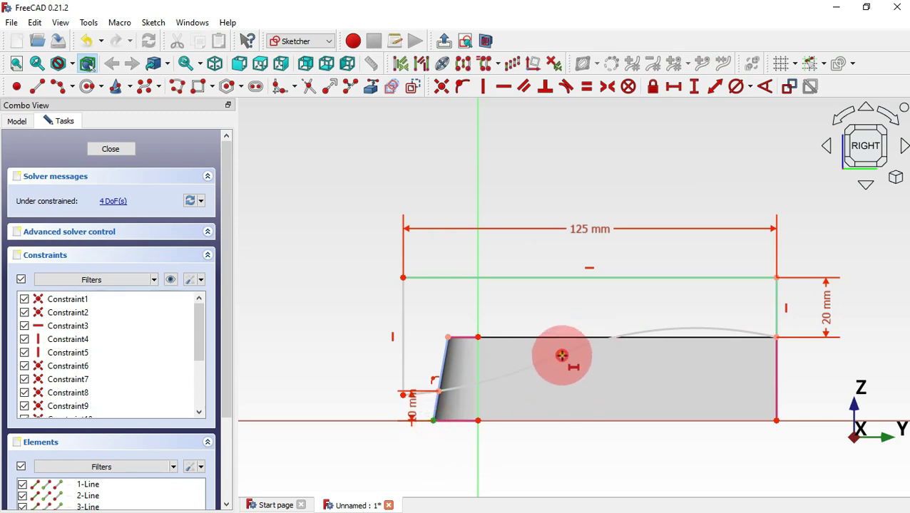
type("40")
key("Return")
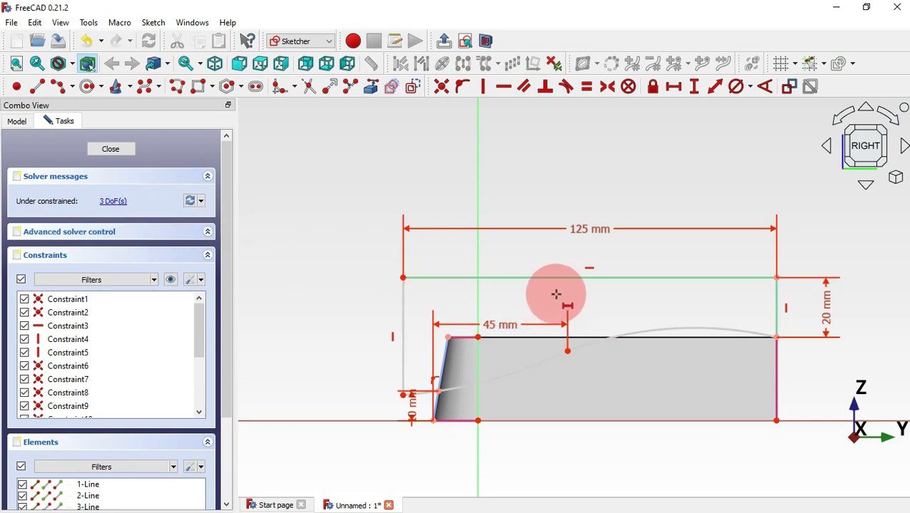
Step: Constrain the radius of the upward-bulging arc to 425 mm
left_click(750, 87)
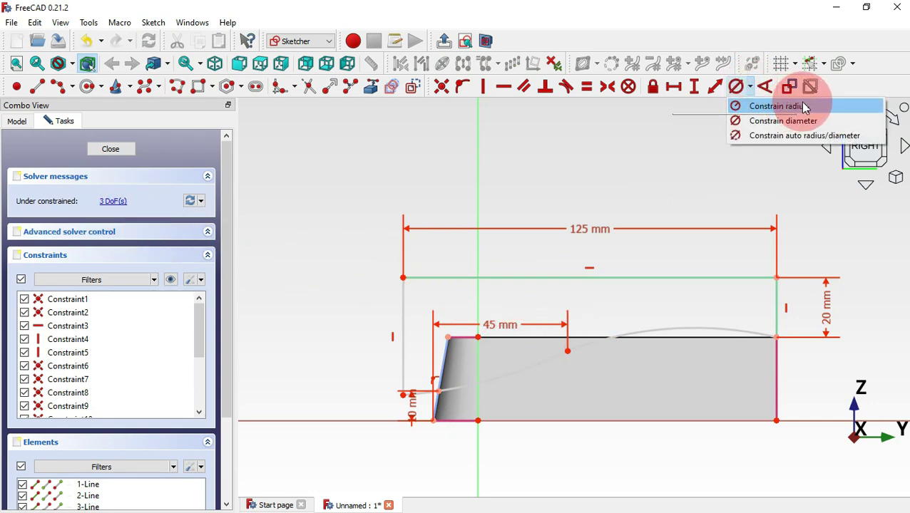
left_click(777, 107)
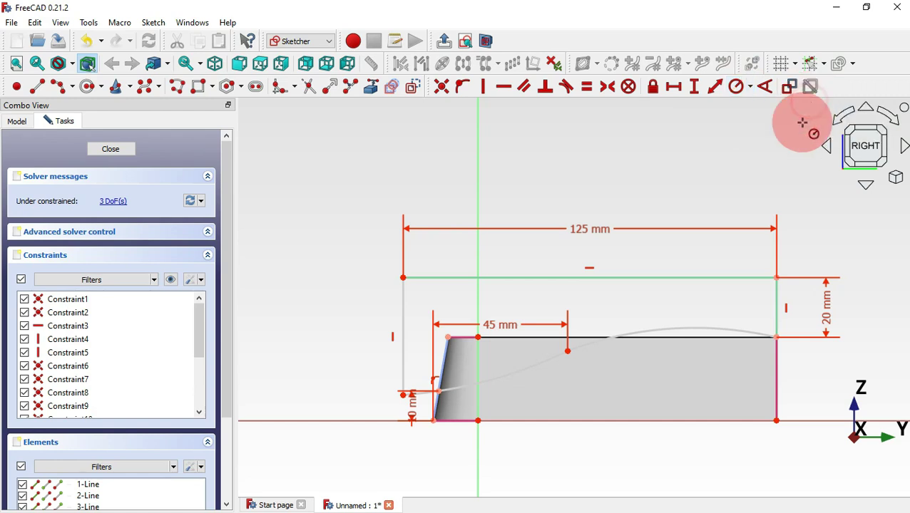
left_click(687, 328)
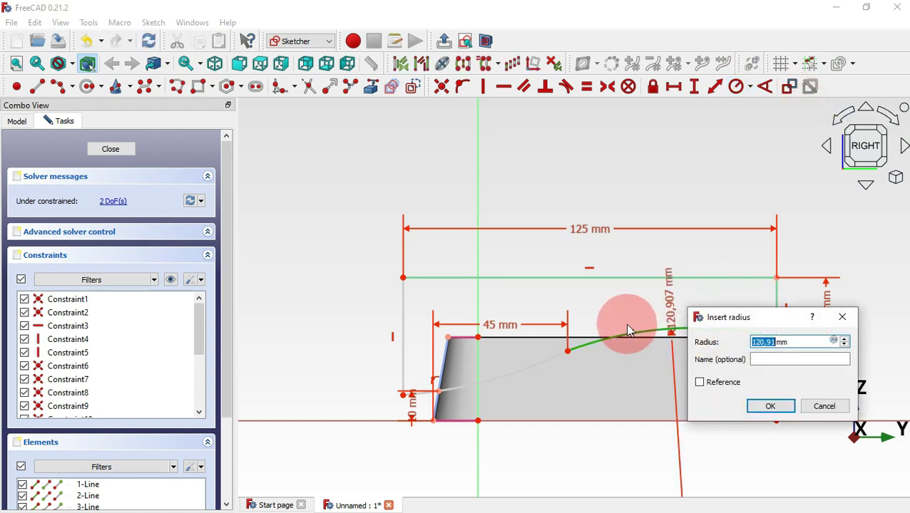
type("425")
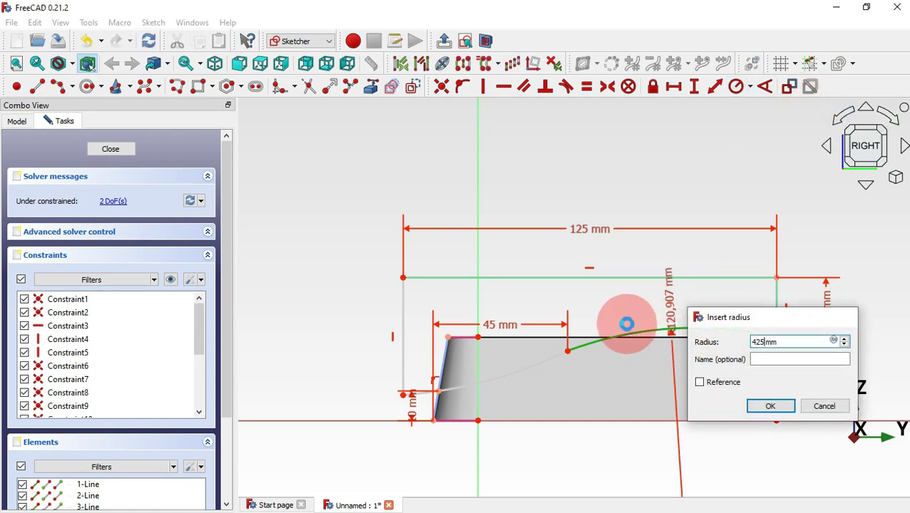
key("Return")
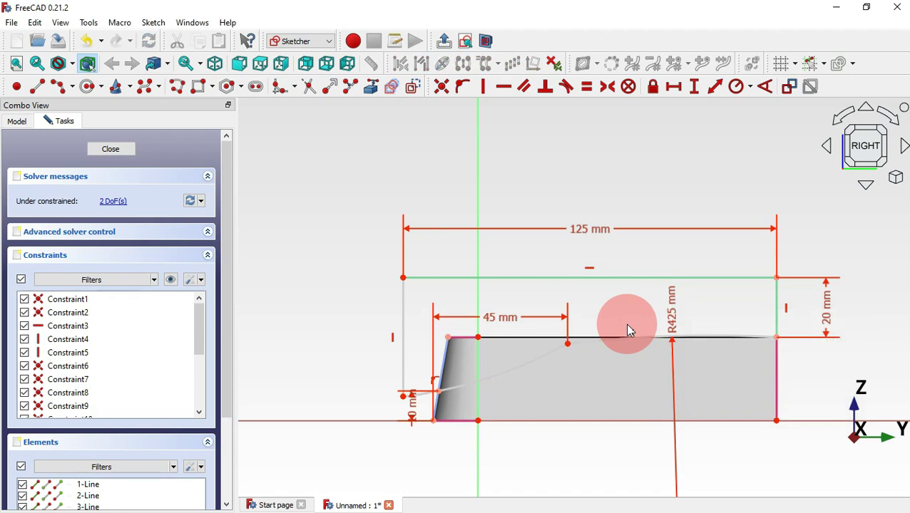
Step: Constrain the lower front arc's radius to 360 mm, make the two arcs tangent at their shared point, and close the sketch
left_click(530, 365)
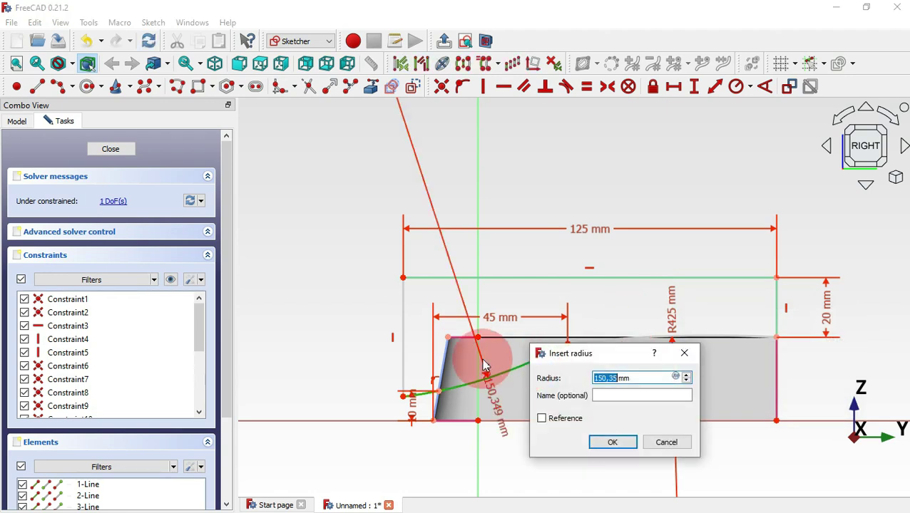
key("Return")
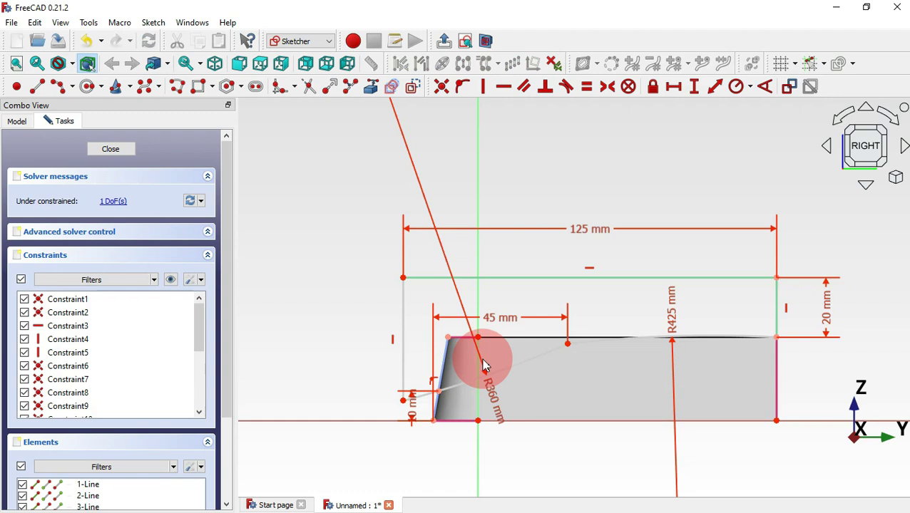
left_click(567, 348)
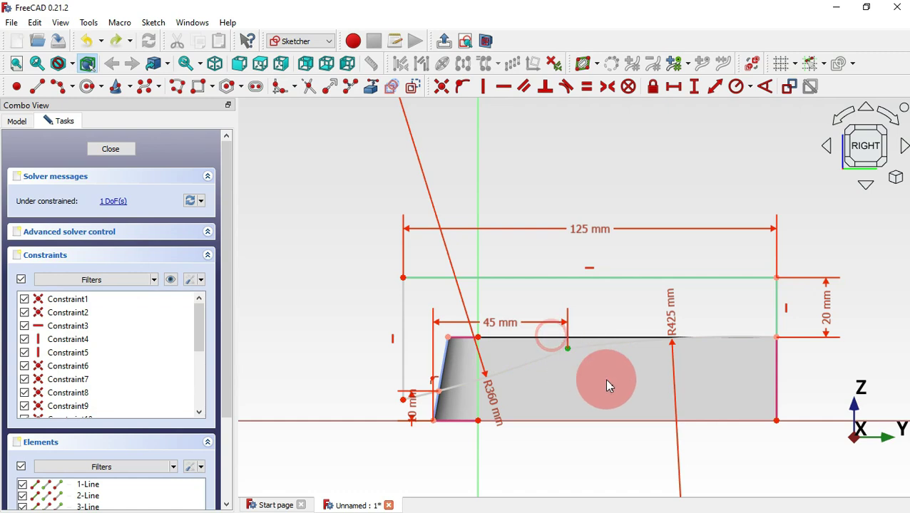
left_click(569, 91)
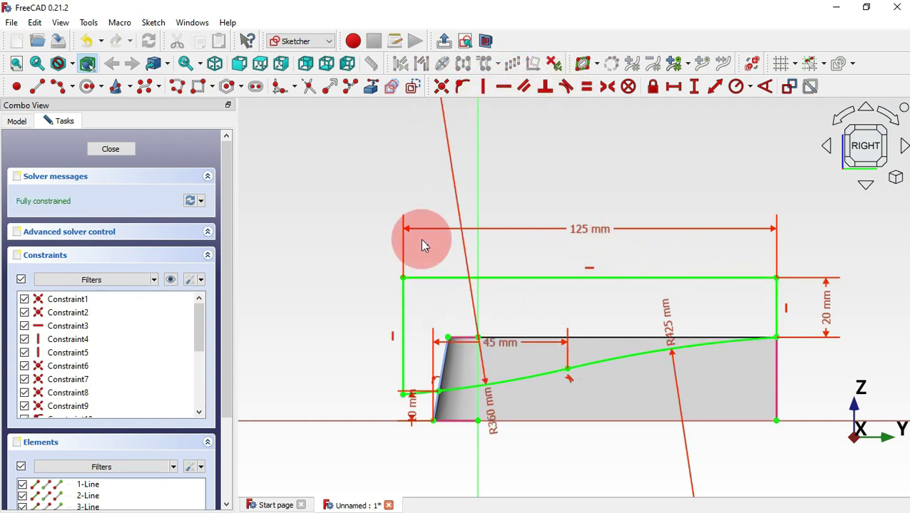
key("Escape")
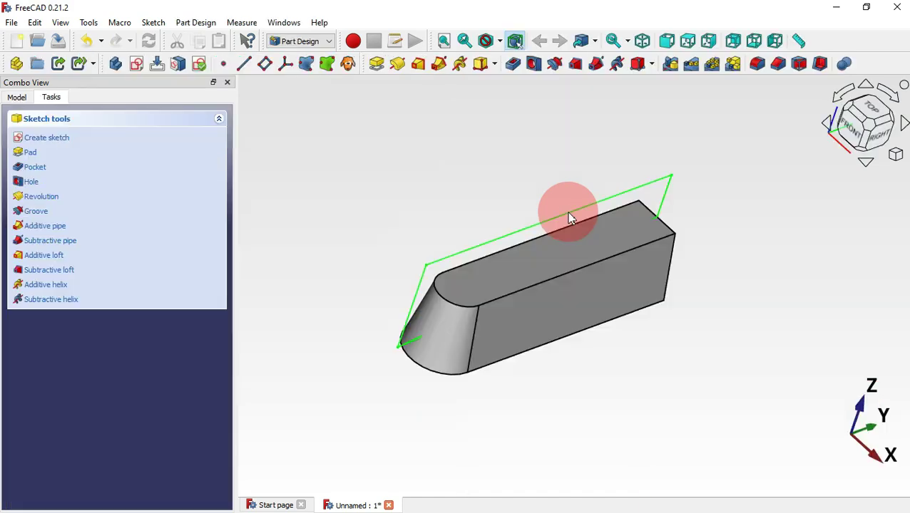
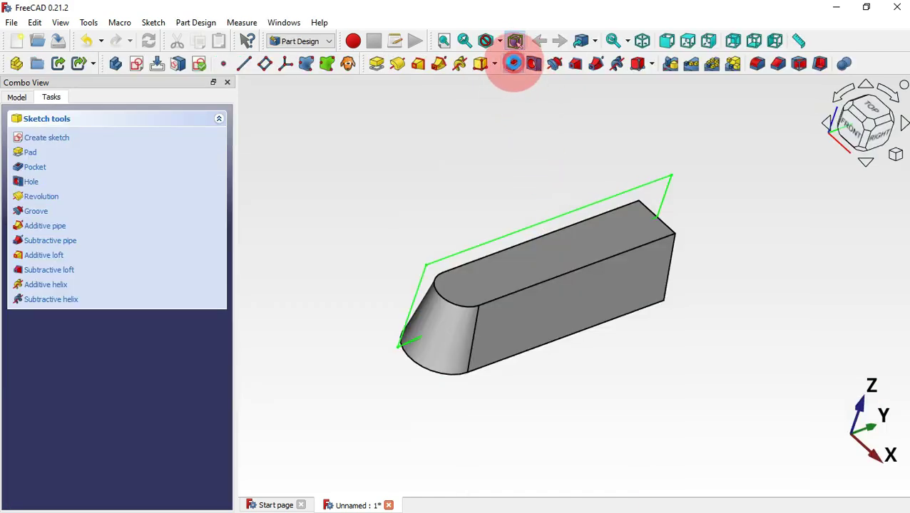
Step: Pocket the curved side profile through all, symmetric to the sketch plane, to shape the block's top
left_click(513, 63)
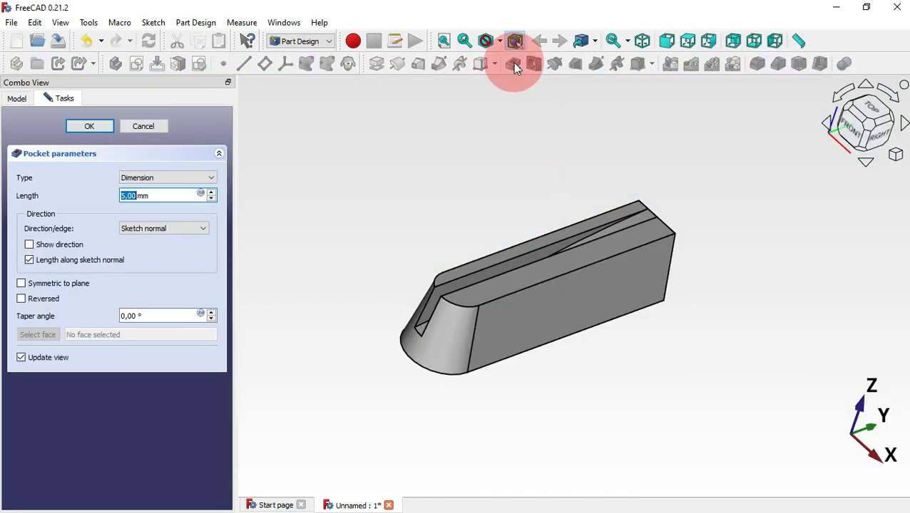
left_click(63, 284)
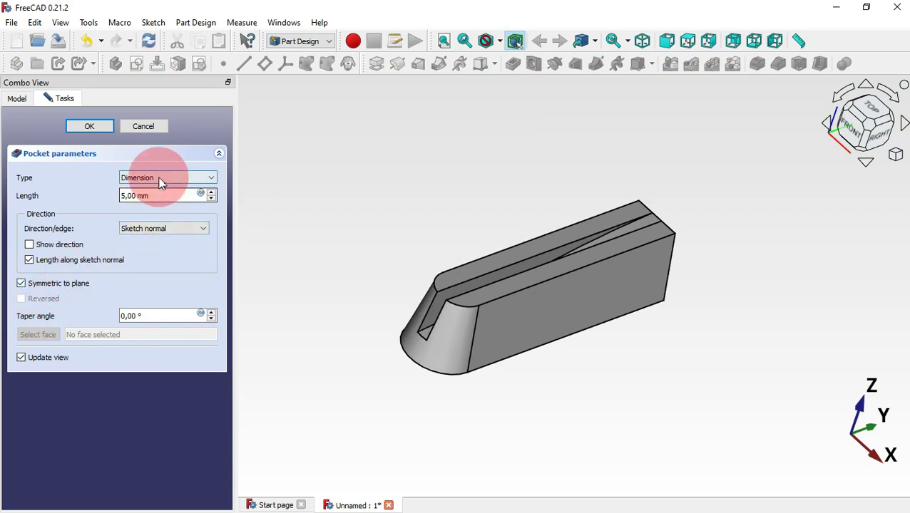
left_click(178, 206)
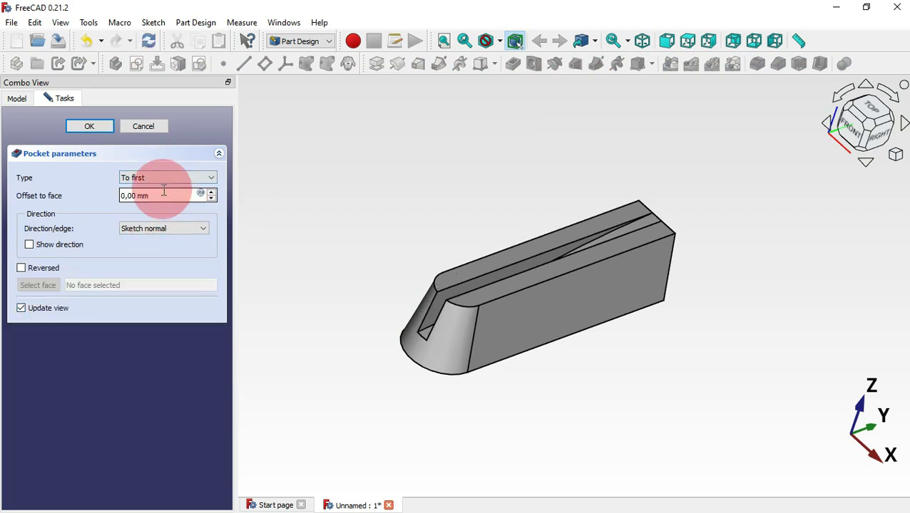
left_click(171, 185)
left_click(174, 194)
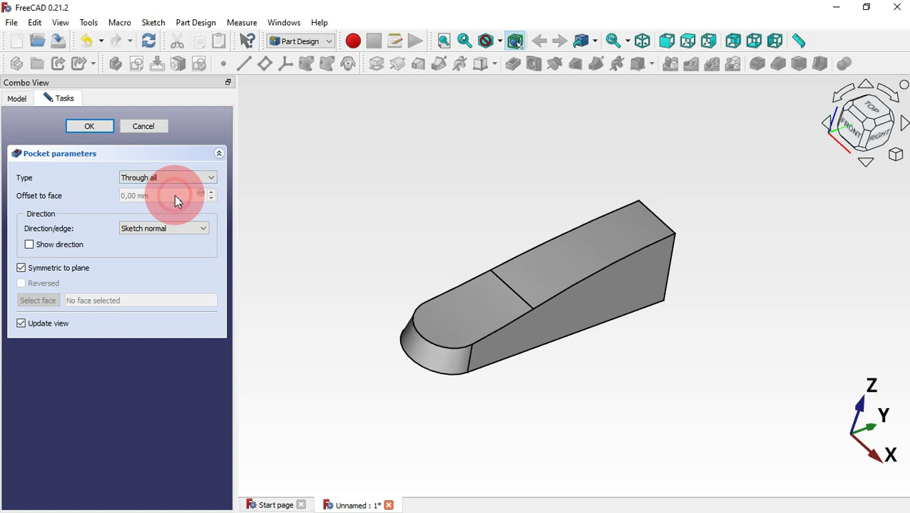
left_click(100, 126)
Step: Hollow the block from its flat bottom face with a 2 mm Thickness made inwards
left_click_drag(695, 421, 619, 321)
key("0")
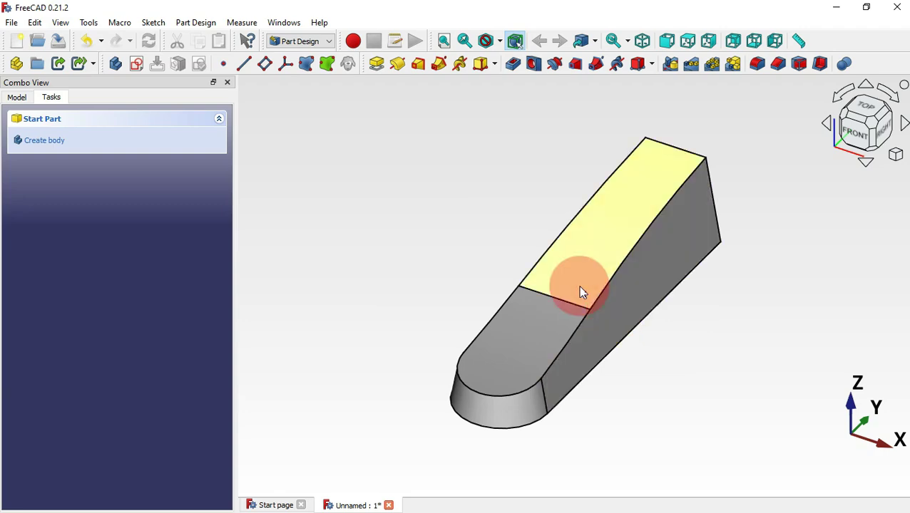
left_click_drag(787, 343, 638, 234)
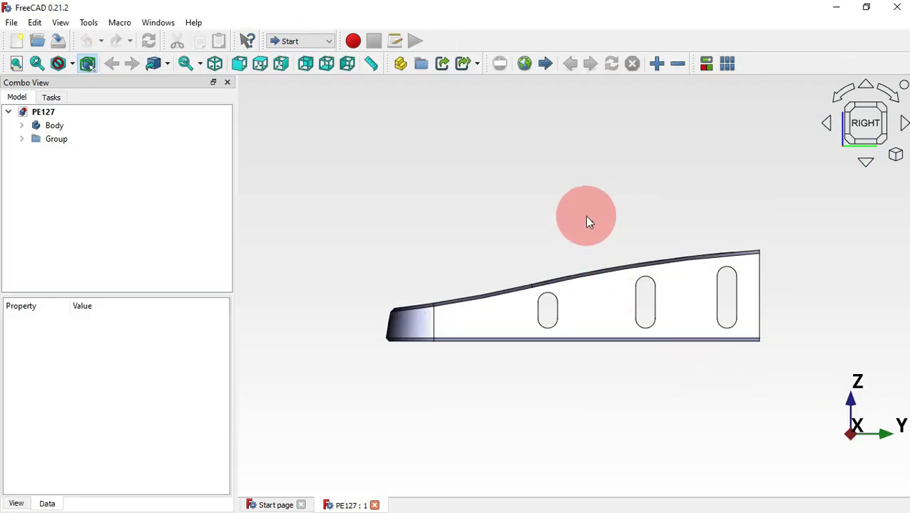
left_click_drag(661, 410, 663, 250)
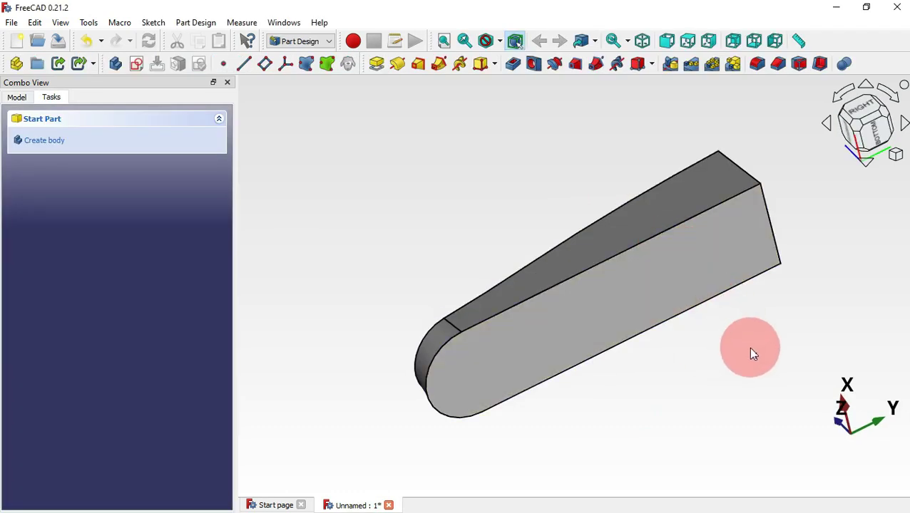
mouse_move(716, 315)
left_mouse_down()
mouse_move(750, 371)
mouse_move(731, 319)
left_mouse_up()
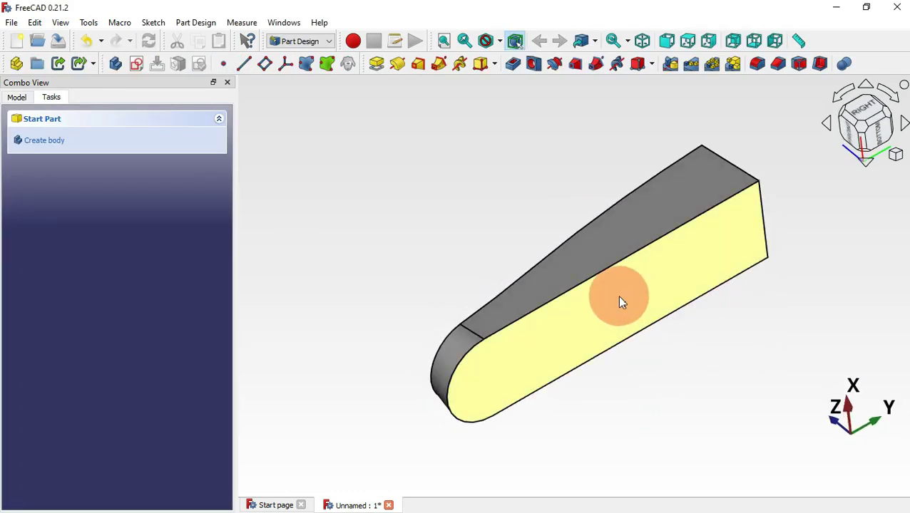
left_click(617, 296)
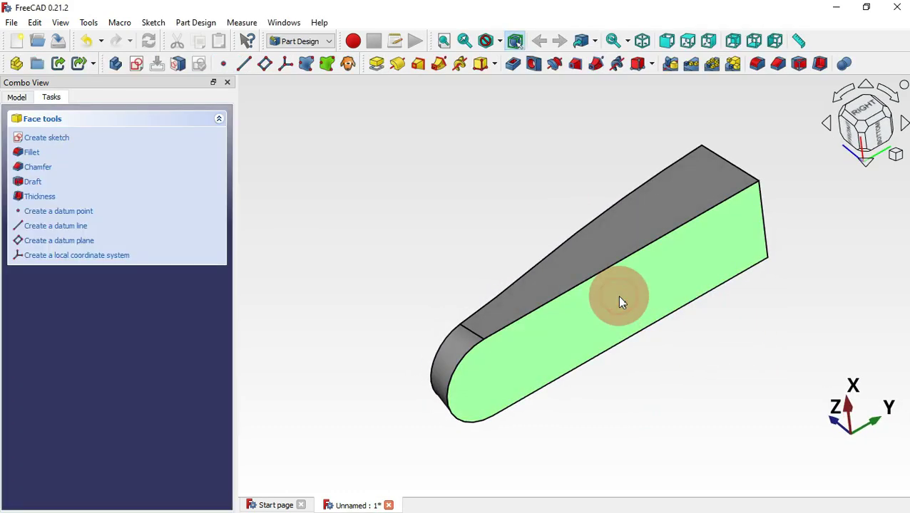
left_click(820, 65)
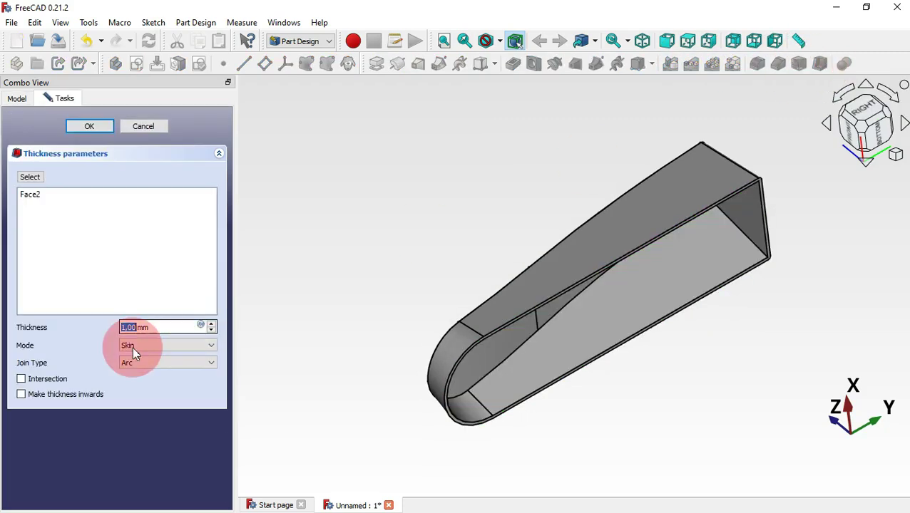
left_click(85, 397)
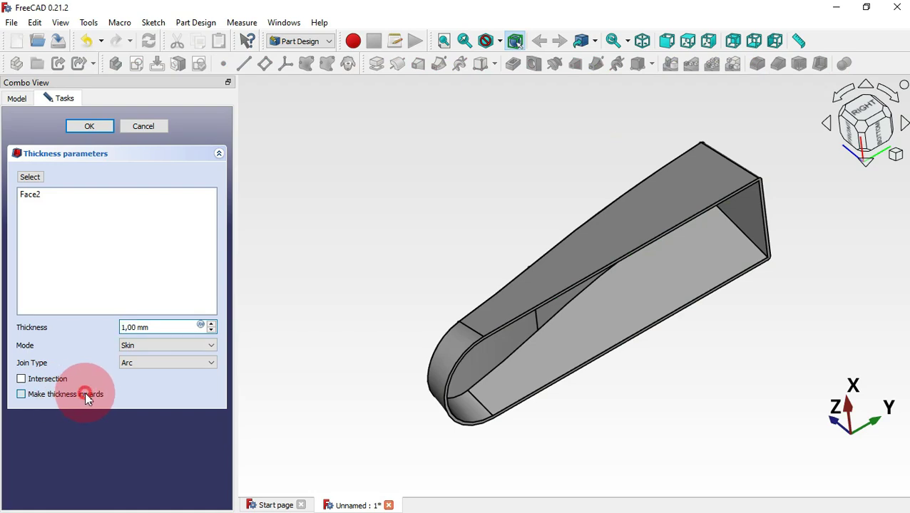
left_click(145, 328)
left_click_drag(145, 328, 104, 333)
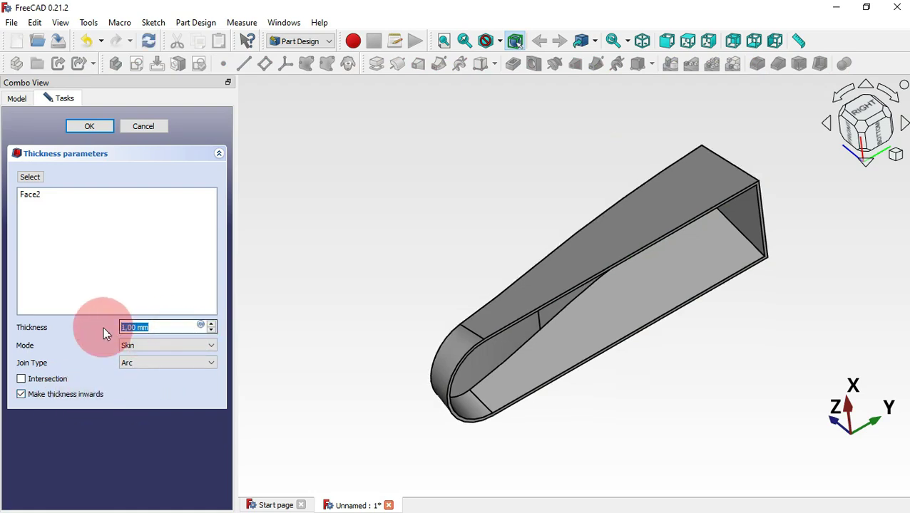
type("2")
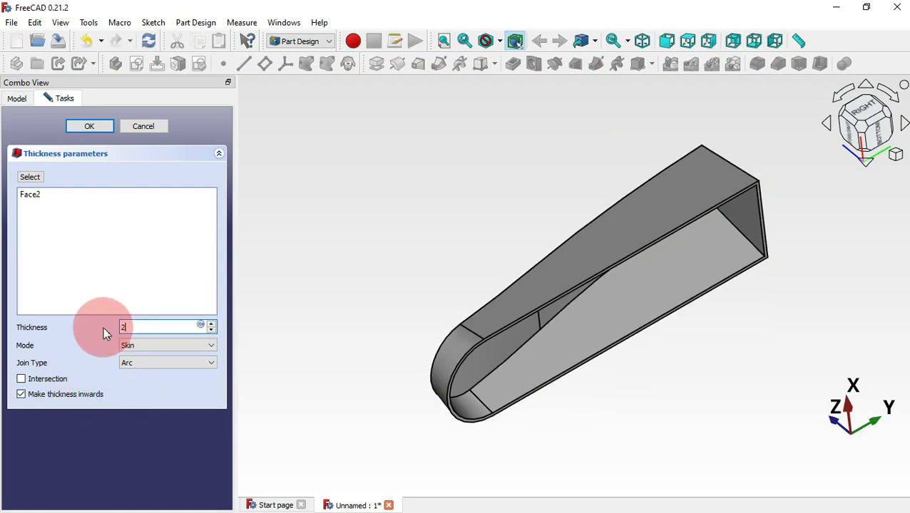
left_click(101, 134)
Step: Open the tall rear end by pocketing the end wall's inner face 5 mm along the face normal
left_click_drag(687, 341, 717, 293)
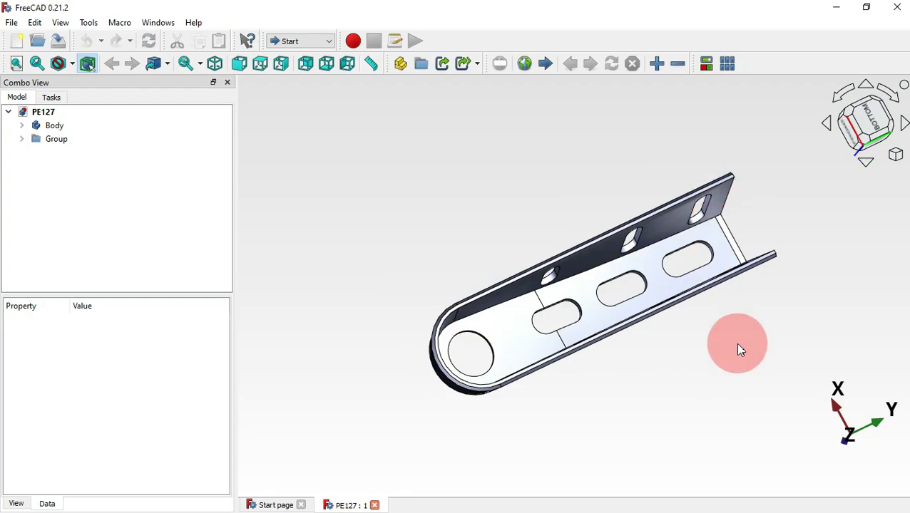
left_click_drag(742, 343, 755, 365)
key("alt+Tab")
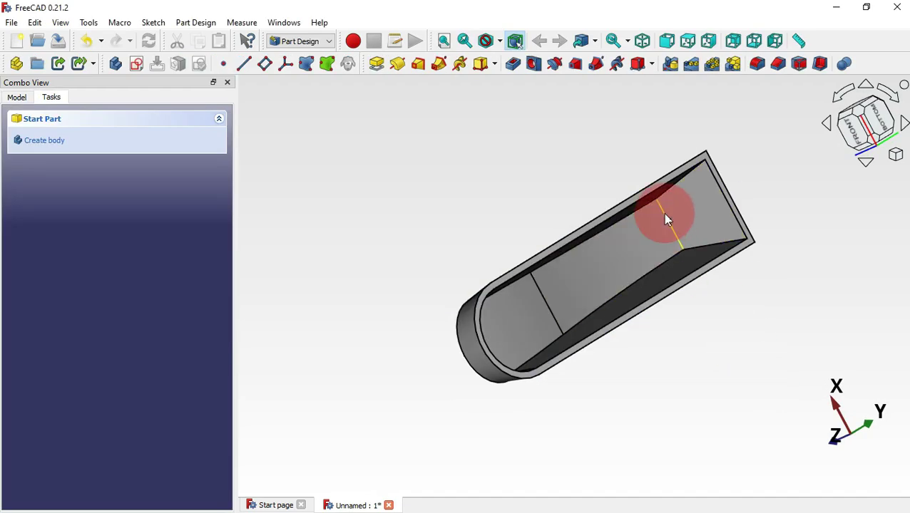
left_click(698, 211)
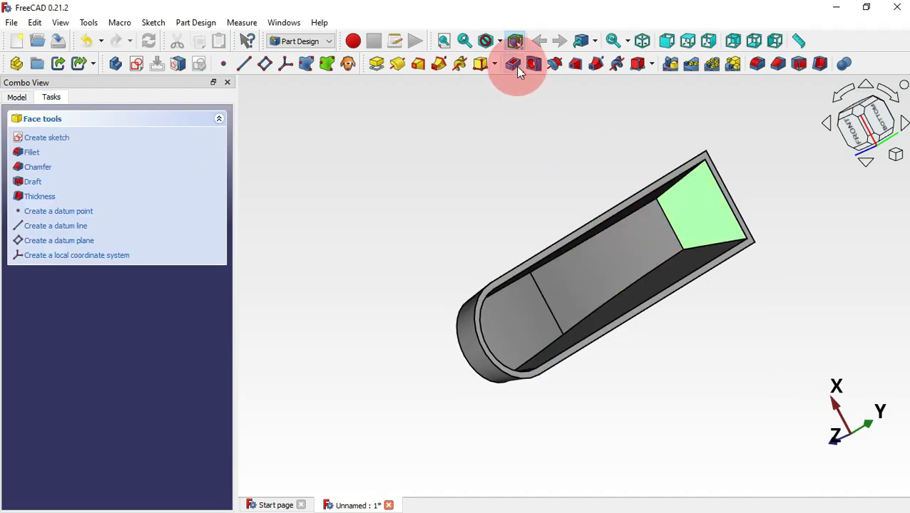
left_click(514, 65)
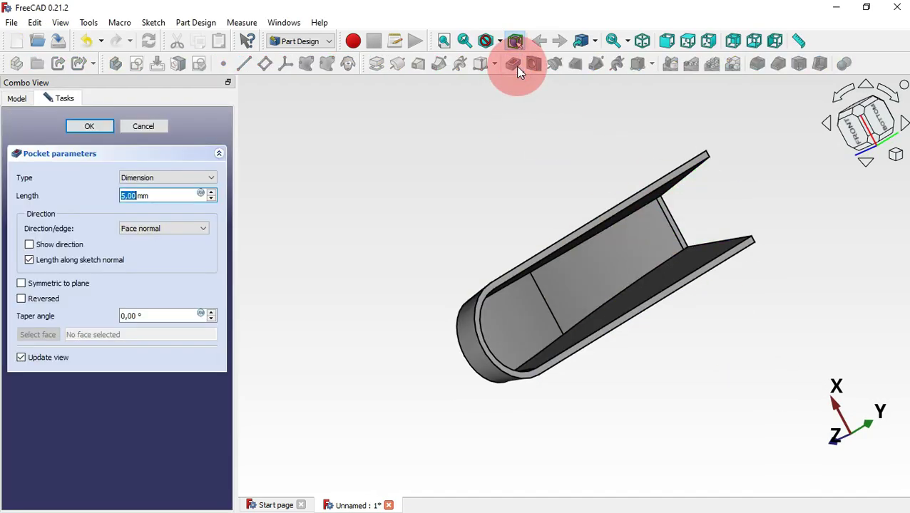
left_click(92, 131)
Step: Compare with the slotted reference model PE127, and start a new sketch on the YZ-plane of the working model
left_click_drag(806, 260, 746, 256)
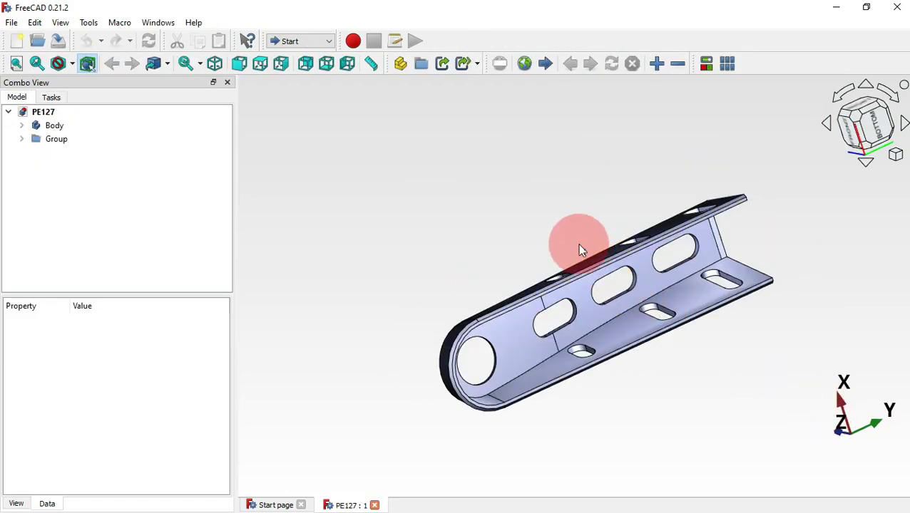
left_click_drag(567, 233, 677, 305)
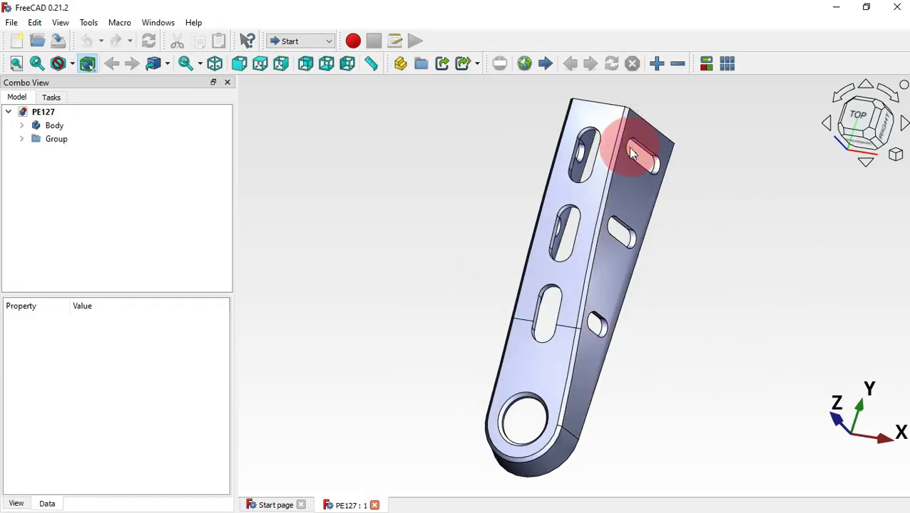
left_click_drag(704, 214, 767, 345)
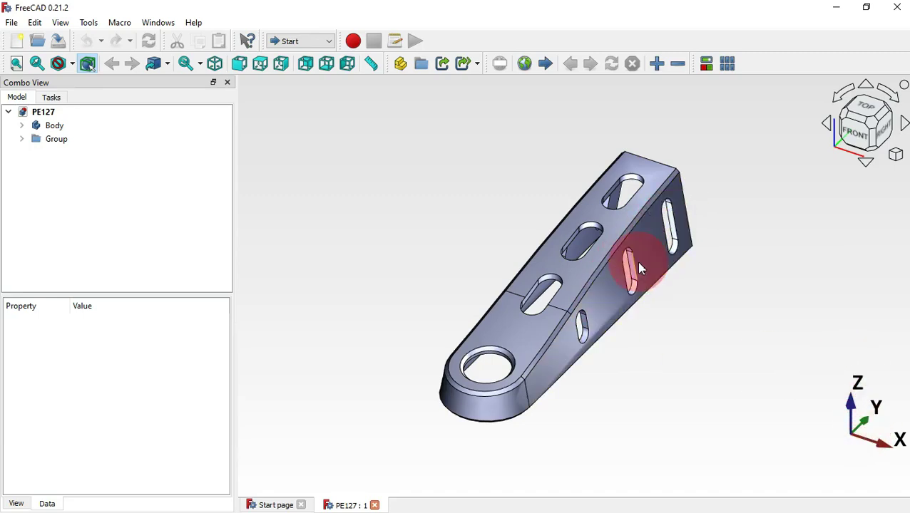
left_click_drag(642, 312, 863, 126)
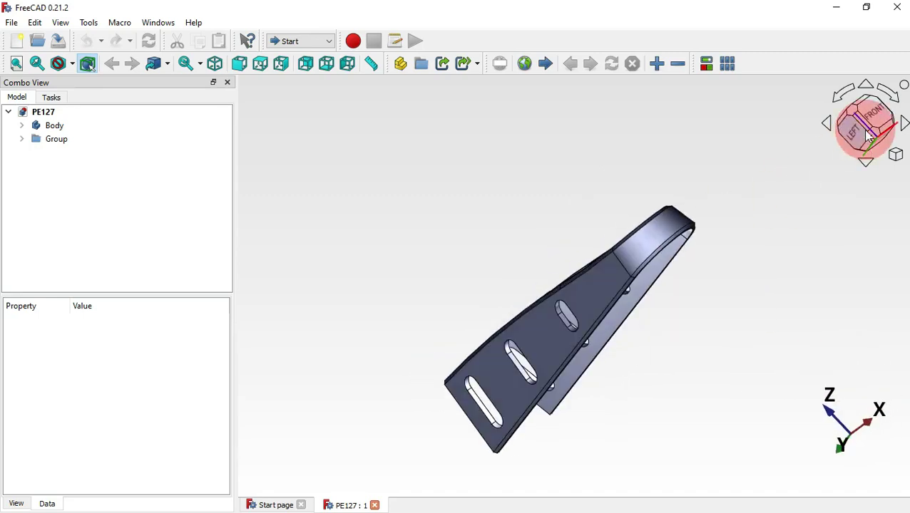
key("0")
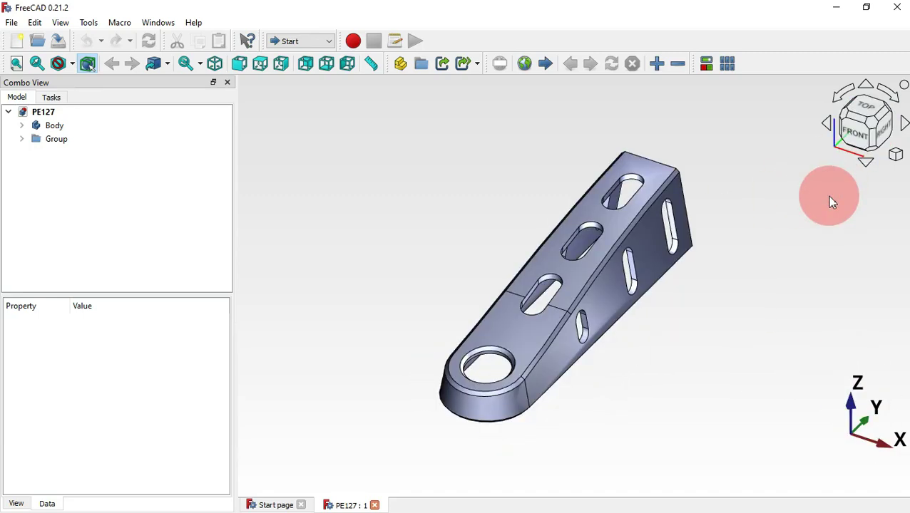
left_click(884, 134)
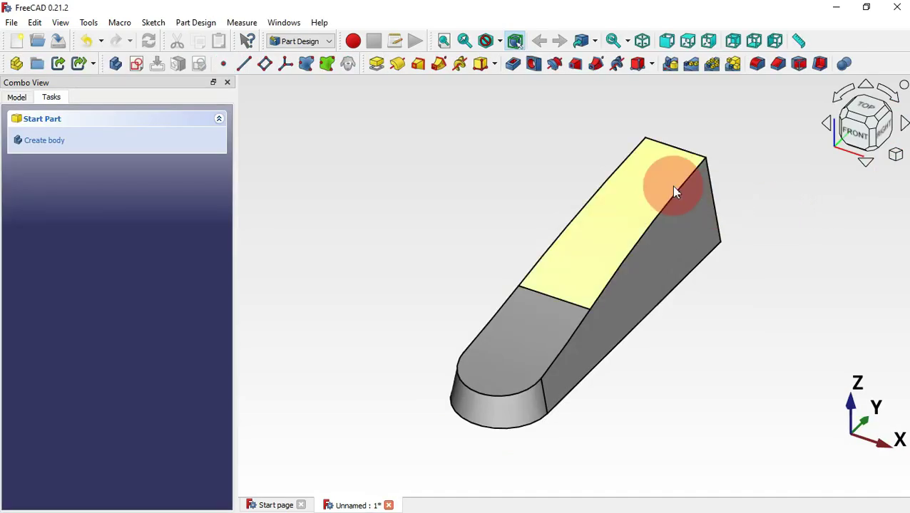
left_click(141, 64)
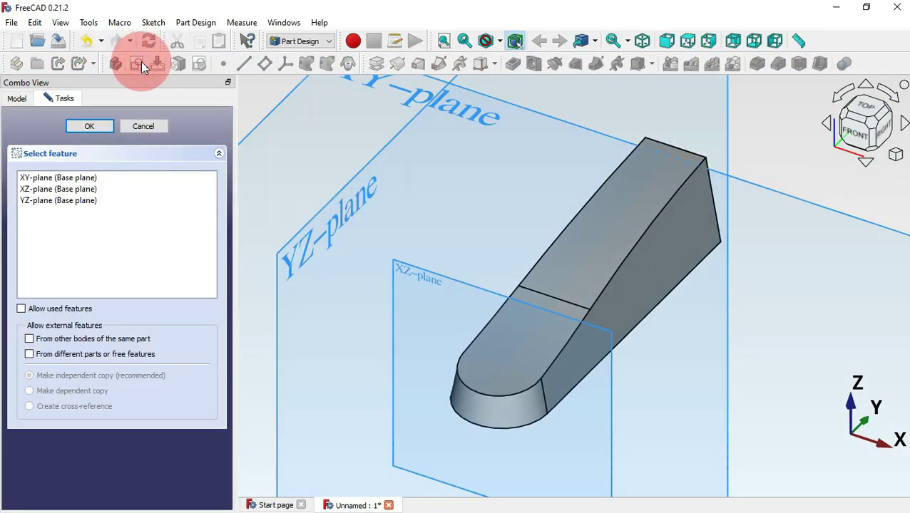
left_click(326, 225)
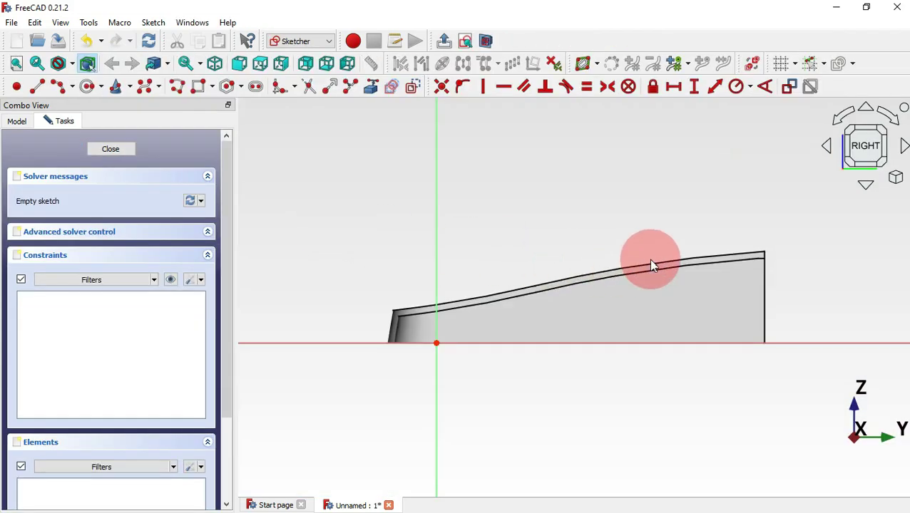
Step: Sketch three separate vertical slots along the bracket's side profile, the rearmost one with about 4 mm radius and 16 mm length
scroll(808, 264, "up", 3)
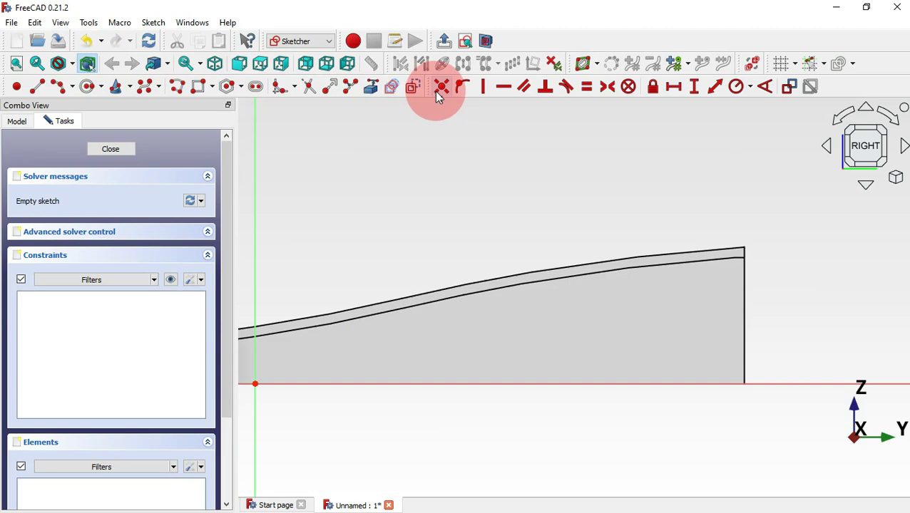
left_click(256, 87)
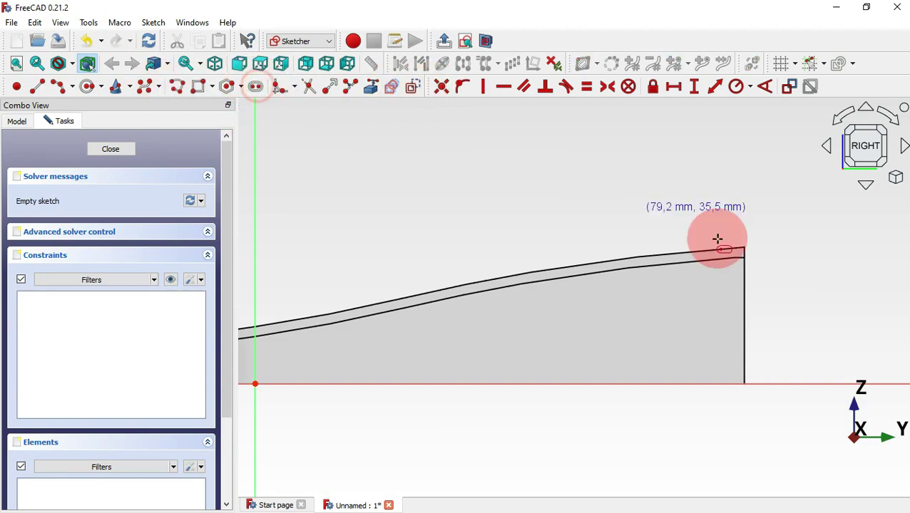
left_click(691, 280)
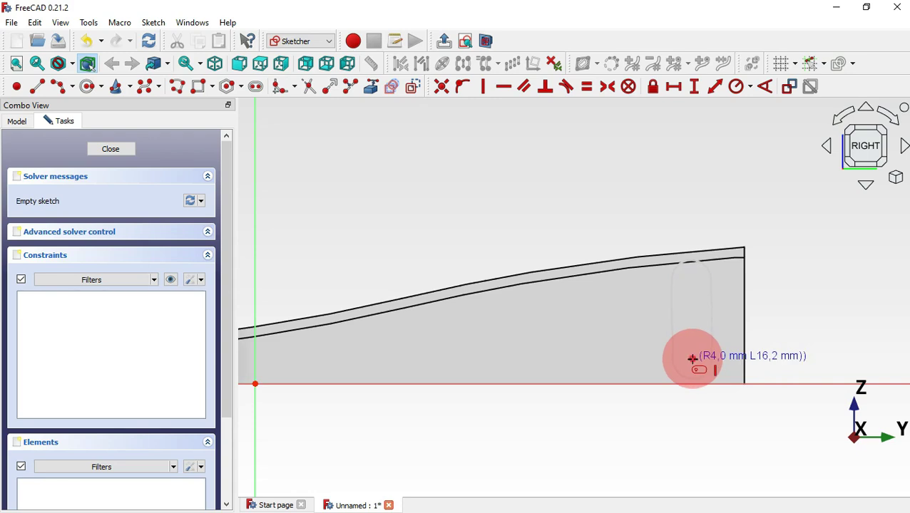
left_click(693, 359)
left_click(559, 288)
left_click(558, 358)
left_click(442, 285)
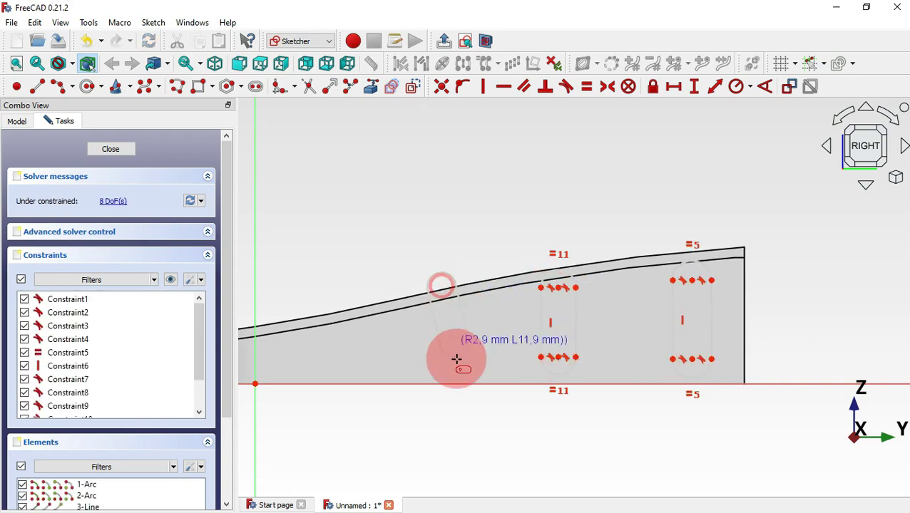
left_click(441, 362)
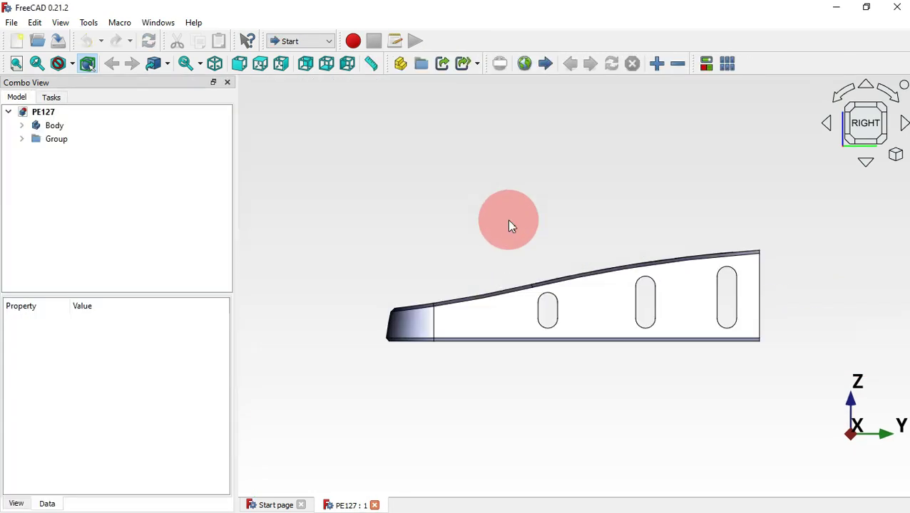
scroll(796, 262, "up", 3)
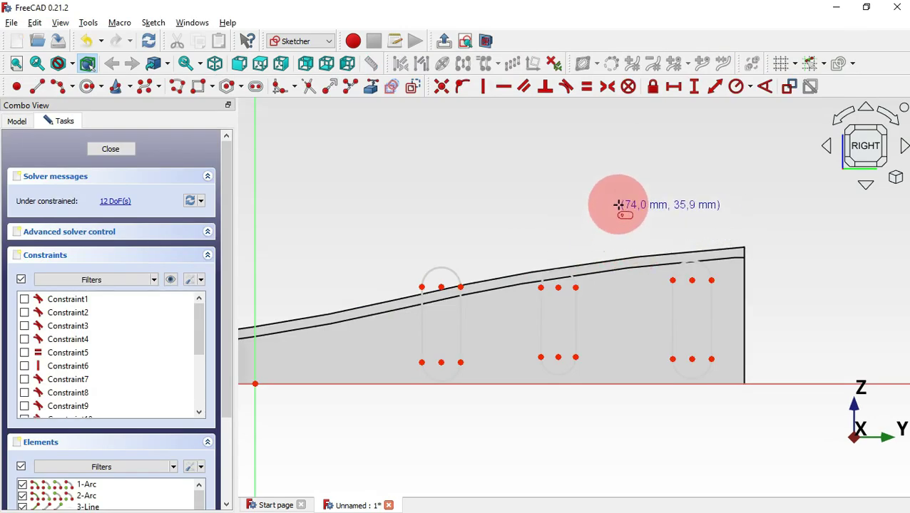
left_click(619, 192)
right_click(686, 216)
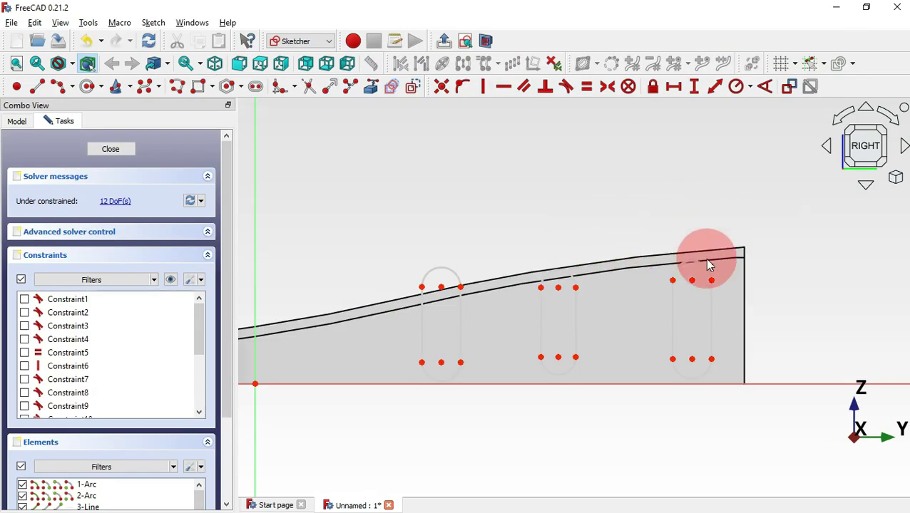
Step: Make the upper arcs of the three slots equal and align their lower arc centres horizontally
left_click_drag(737, 271, 429, 245)
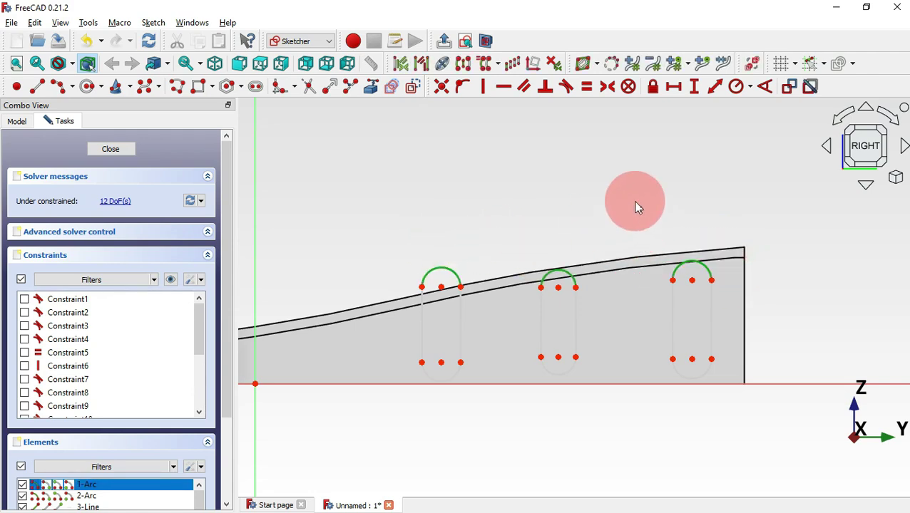
left_click(587, 88)
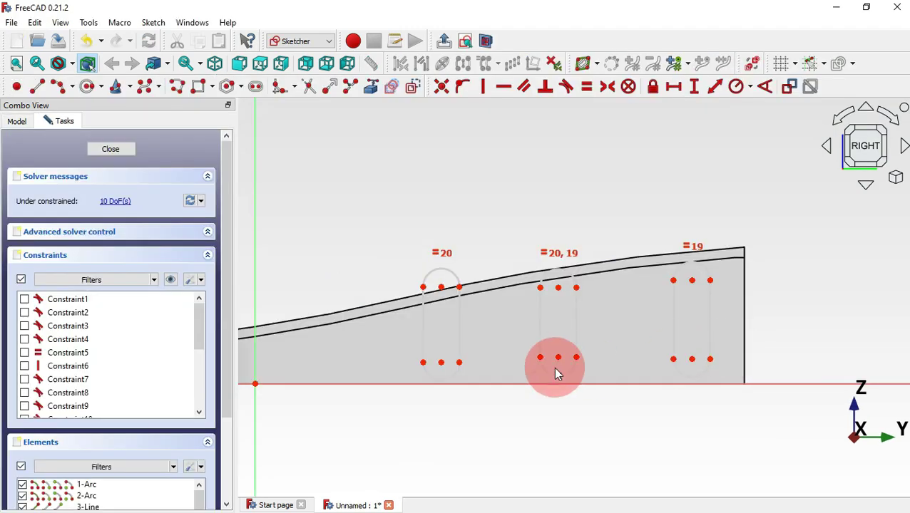
scroll(539, 368, "up", 1)
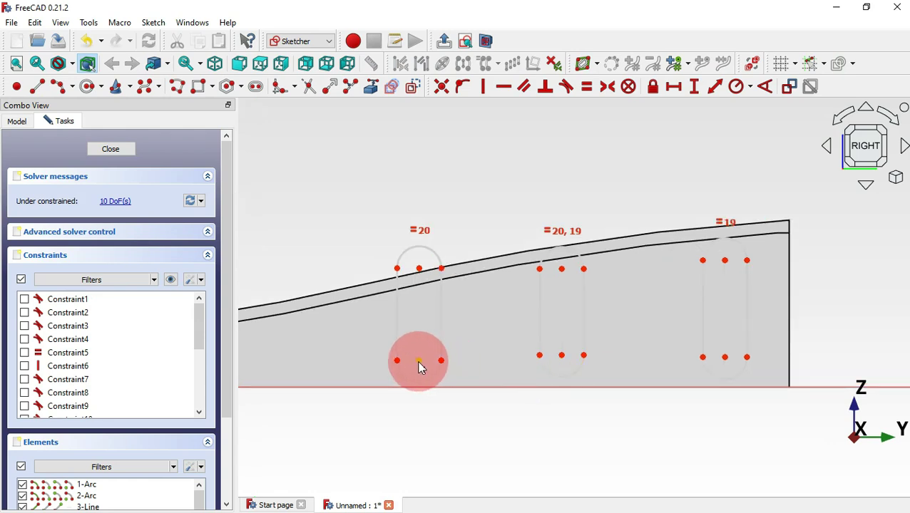
left_click(419, 362)
left_click(562, 355)
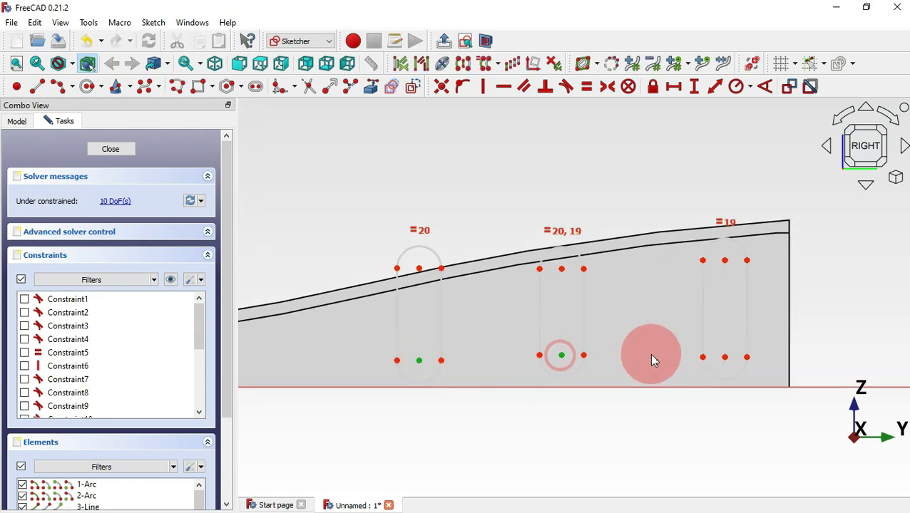
left_click(725, 358)
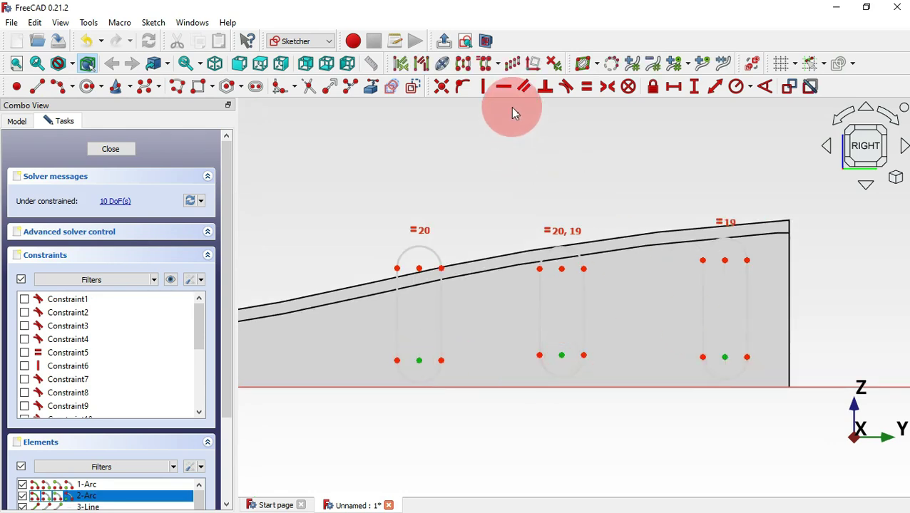
left_click(504, 87)
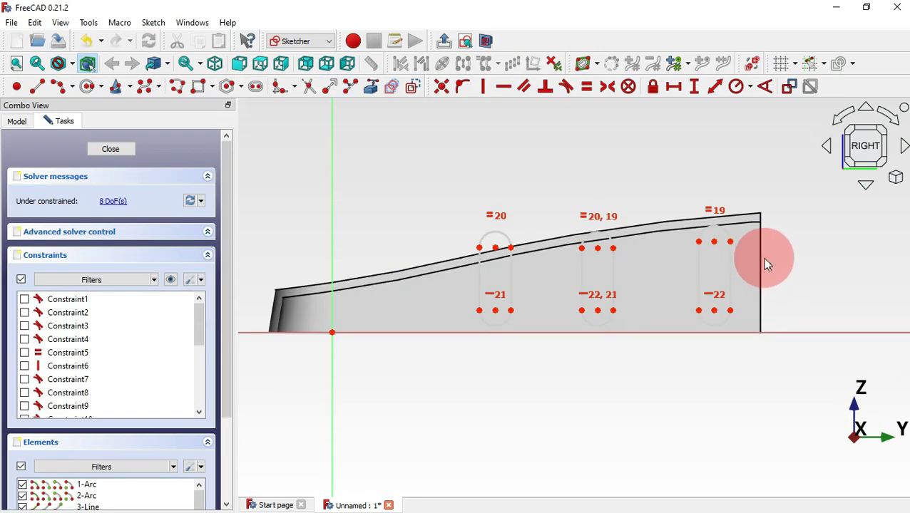
Step: Project the vertical rear edge as external geometry and constrain the rearmost slot's lower centre 7 mm above that edge's lower endpoint
left_click(373, 87)
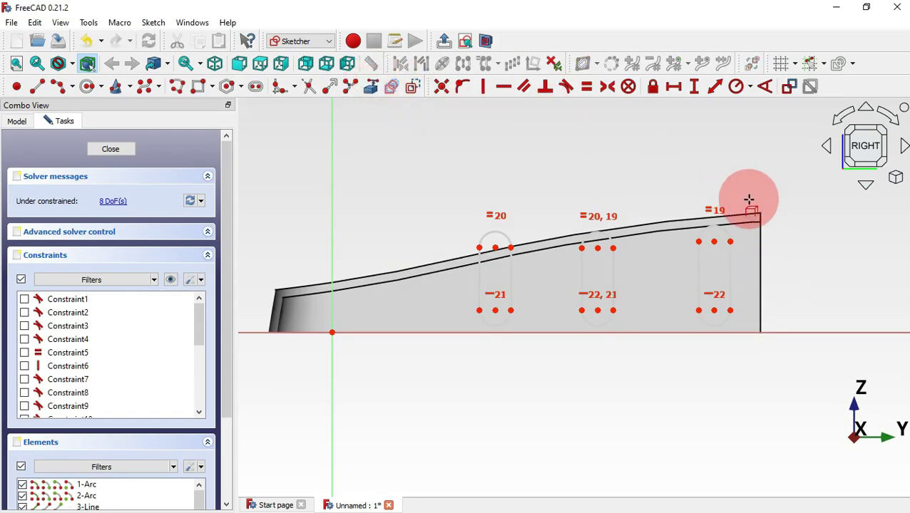
left_click(761, 230)
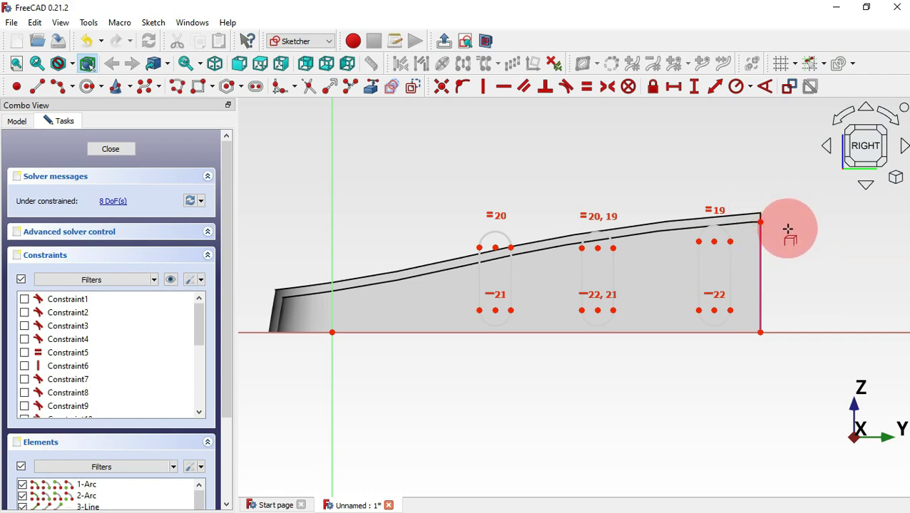
left_click(695, 89)
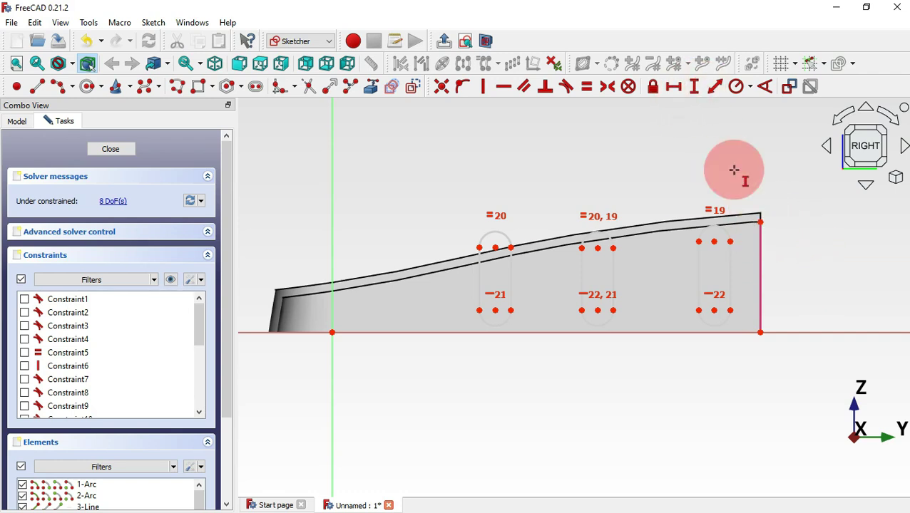
left_click(761, 333)
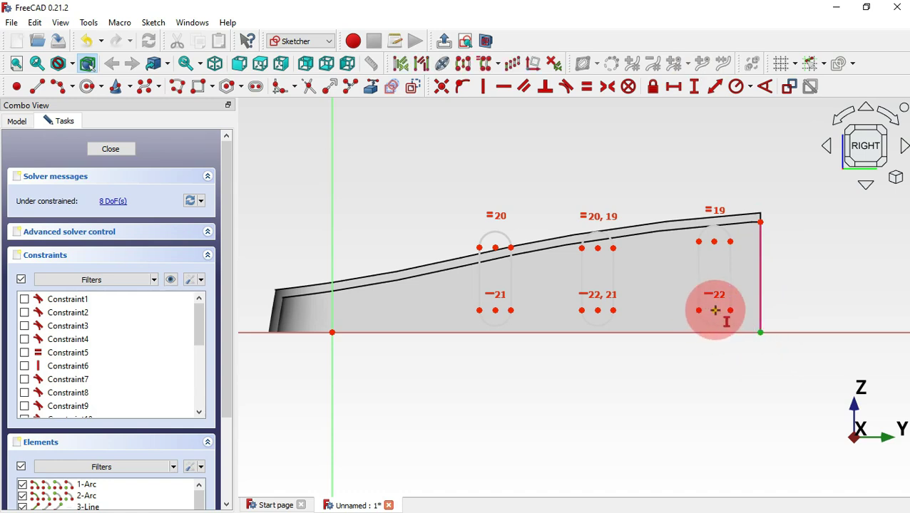
left_click(714, 311)
type("4")
key("Return")
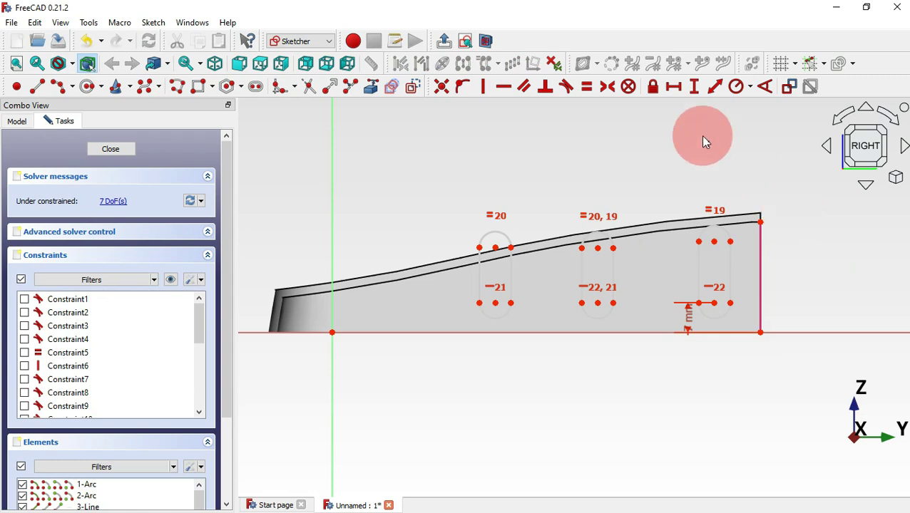
Step: Constrain the rearmost slot's lower centre to a horizontal distance of 10 mm from the projected rear edge
left_click(675, 87)
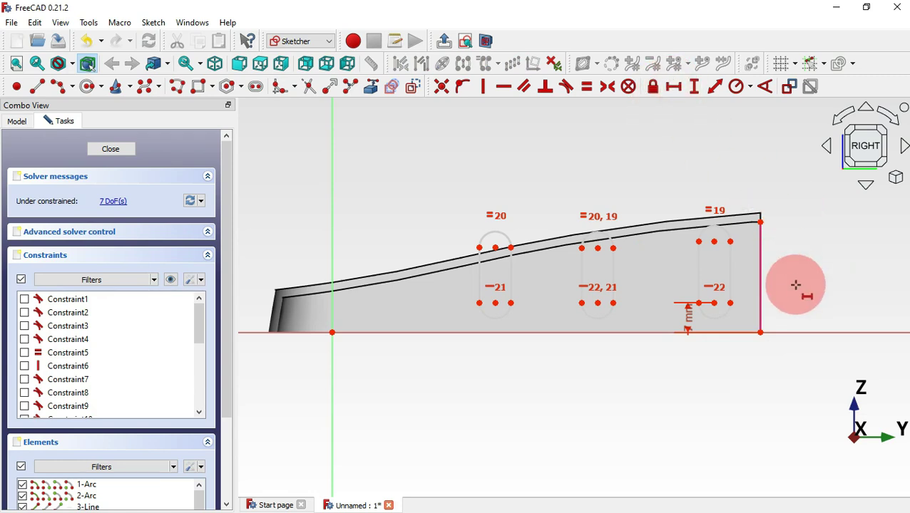
left_click(714, 303)
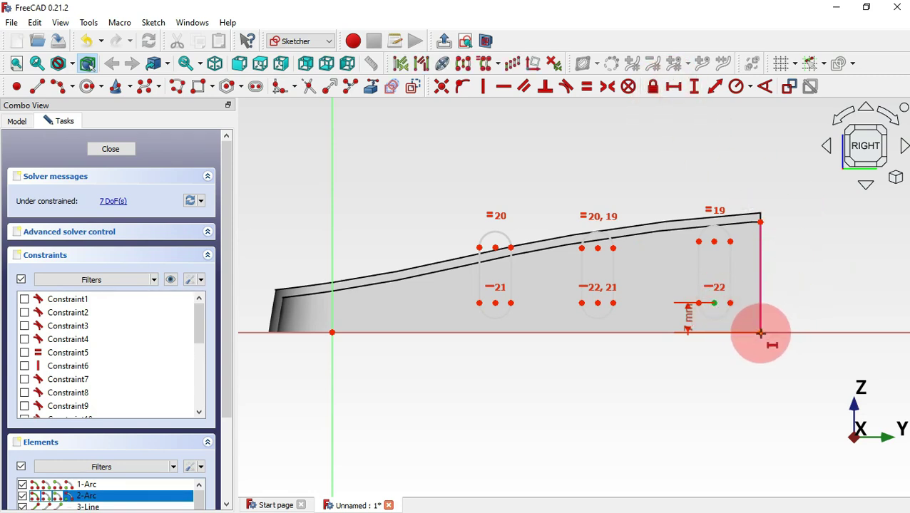
left_click(760, 333)
type("1mm")
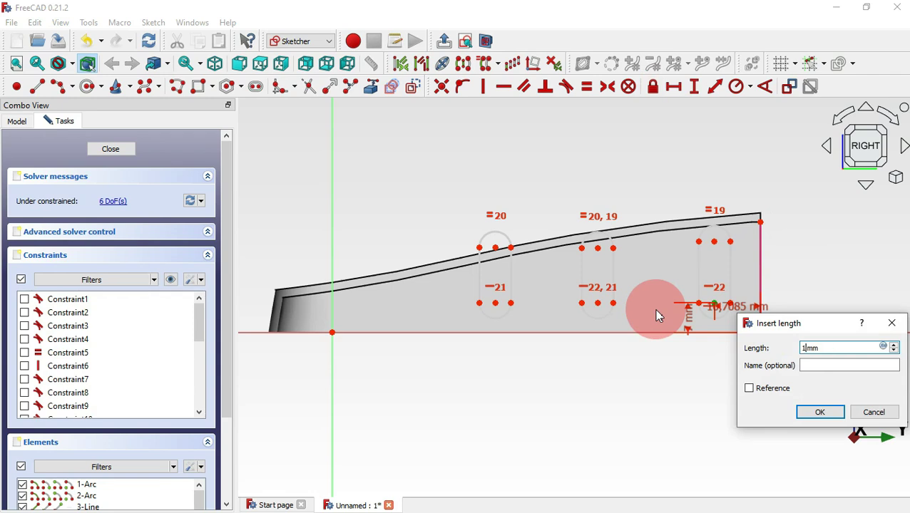
type("0")
key("Return")
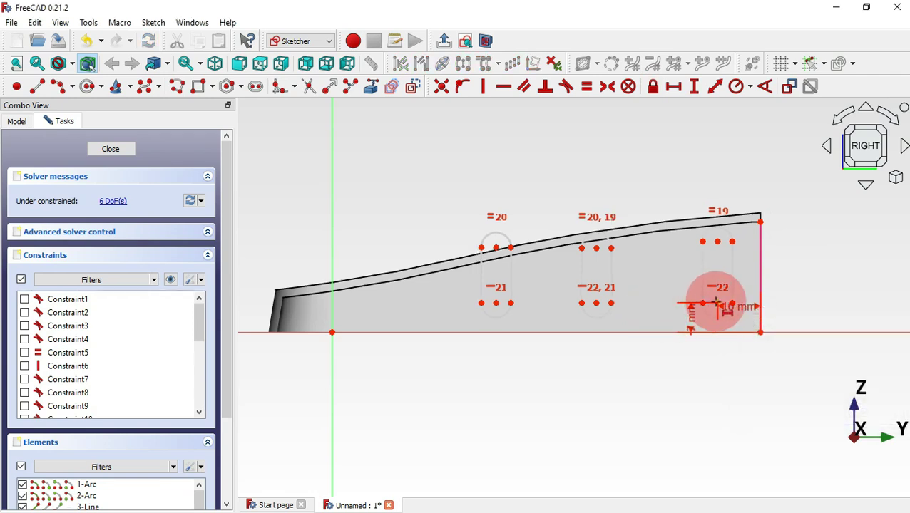
Step: Set the horizontal spacing between lower slot centres to 25 mm from rear to middle slot and 30 mm from middle to front slot
left_click(717, 304)
left_click(597, 303)
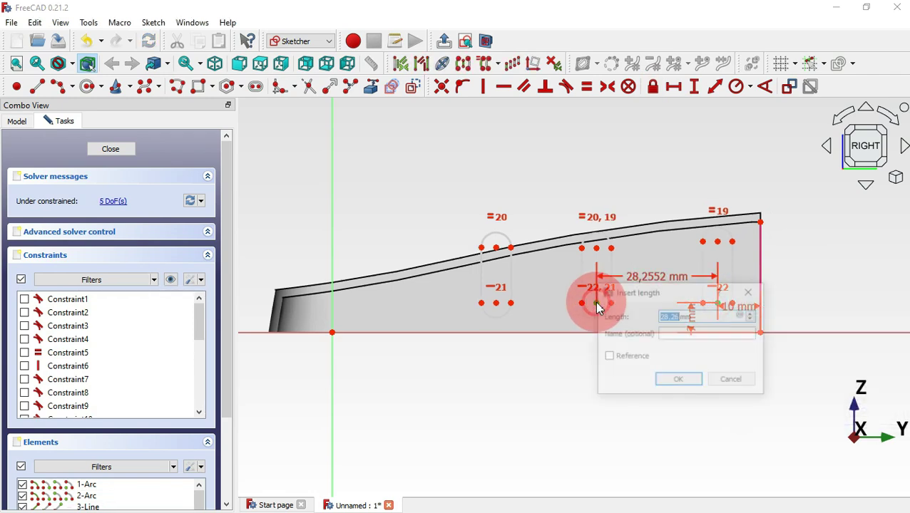
type("25")
key("Return")
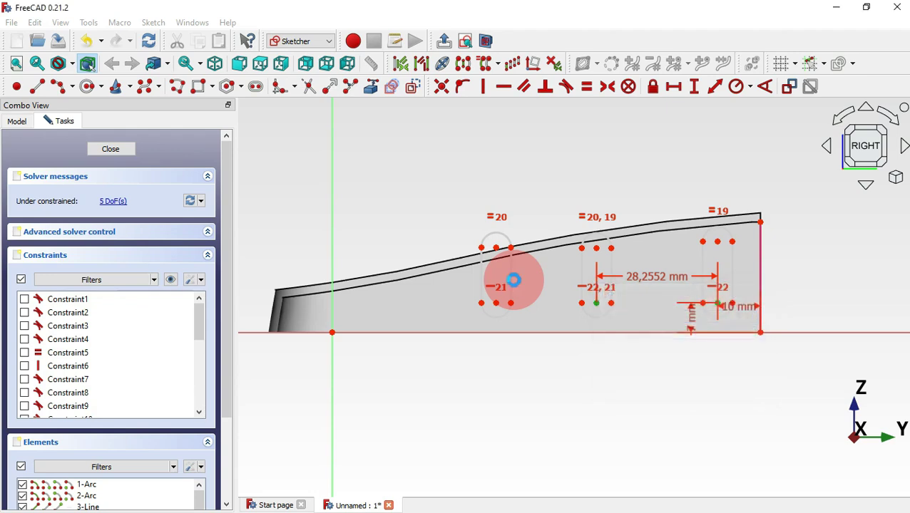
left_click(497, 303)
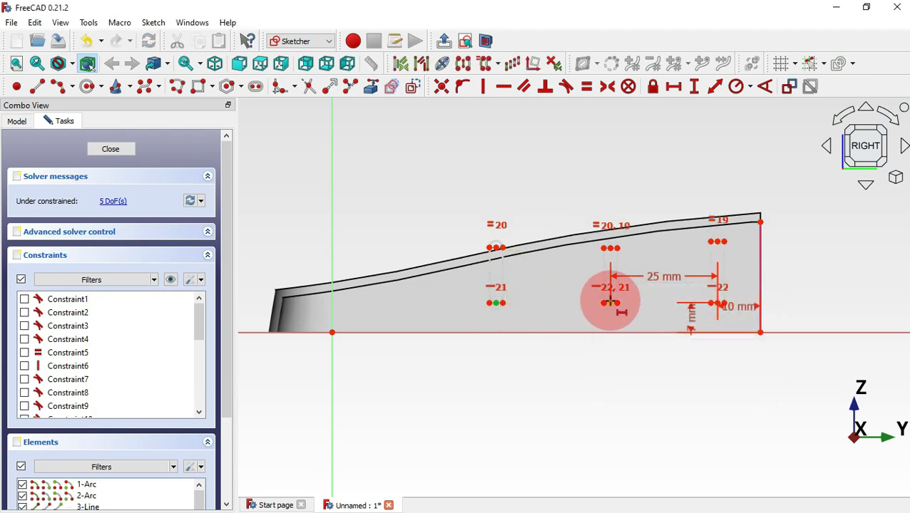
left_click(610, 303)
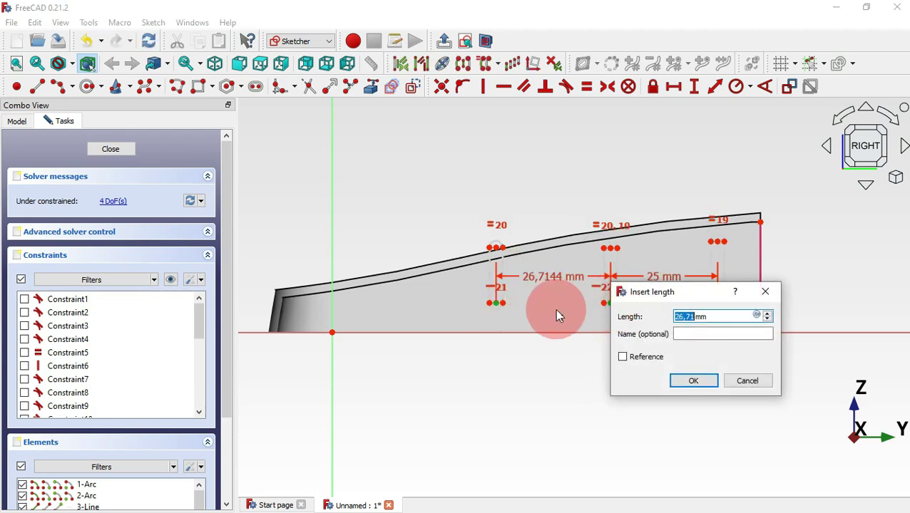
type("23")
key("BackSpace")
key("BackSpace")
type("30")
key("Return")
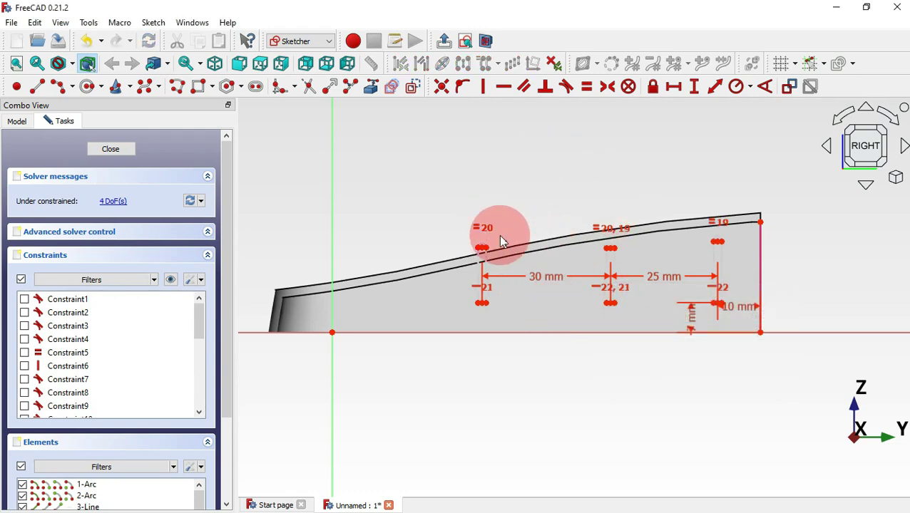
Step: Constrain the radius of the front slot's upper arc to 3 mm
scroll(489, 241, "up", 5)
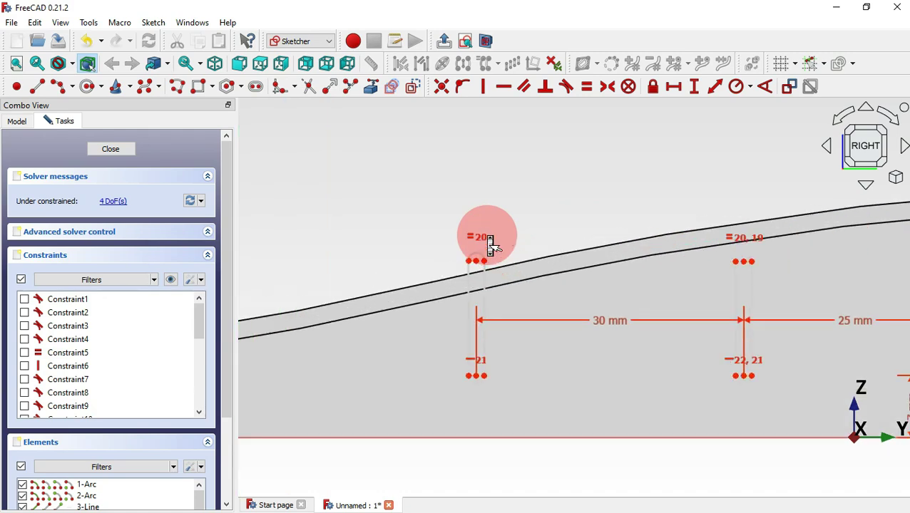
left_click(737, 88)
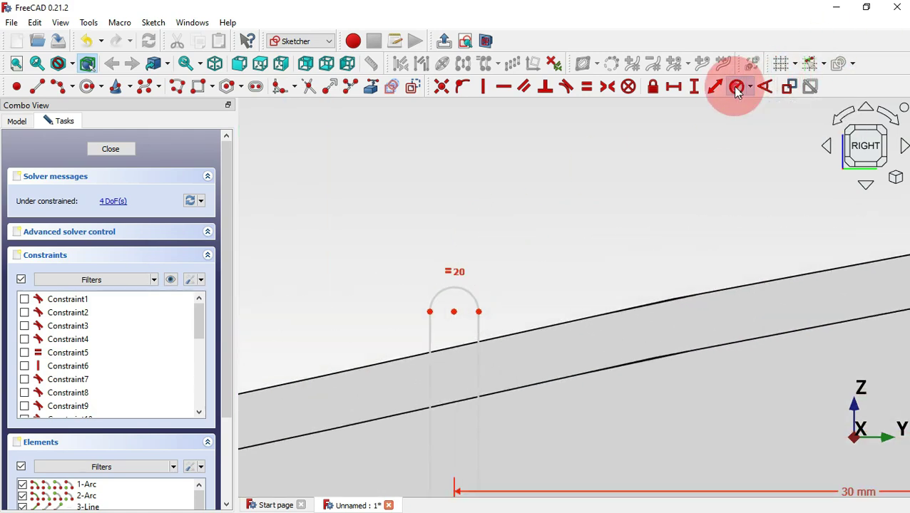
left_click(467, 290)
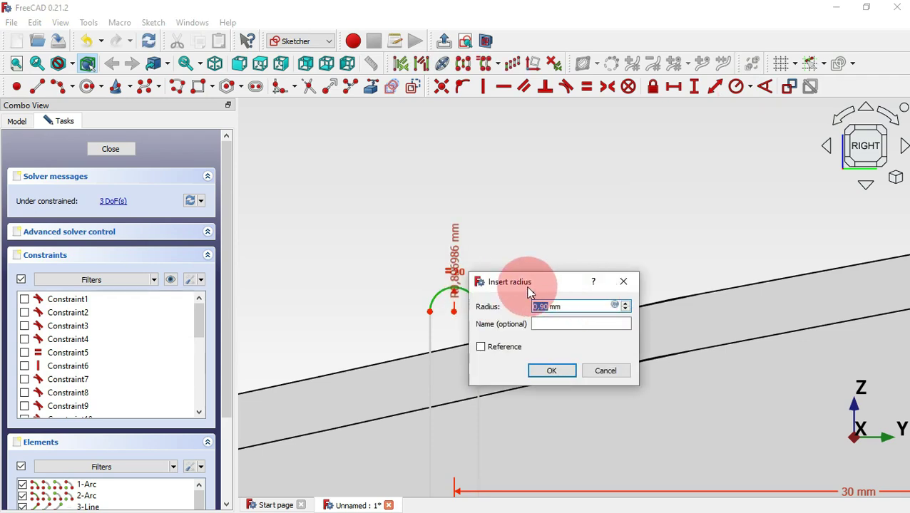
type("3")
key("Return")
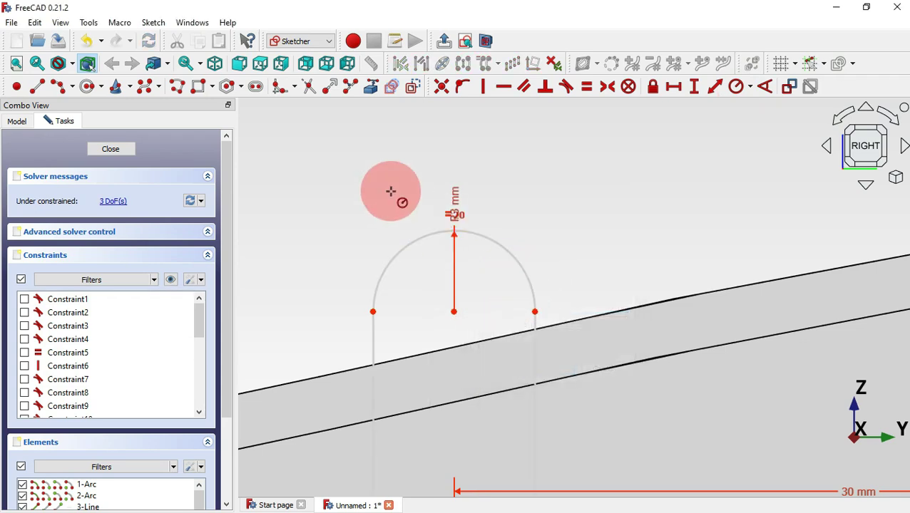
Step: Set the straight side's vertical length to 13 mm on the rearmost slot and 10 mm on the middle slot
scroll(391, 191, "down", 4)
scroll(391, 191, "down", 3)
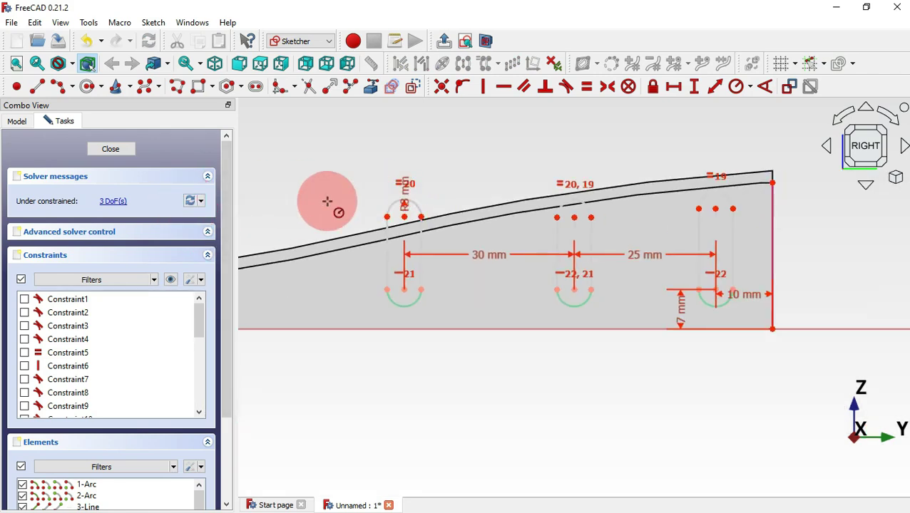
left_click(697, 90)
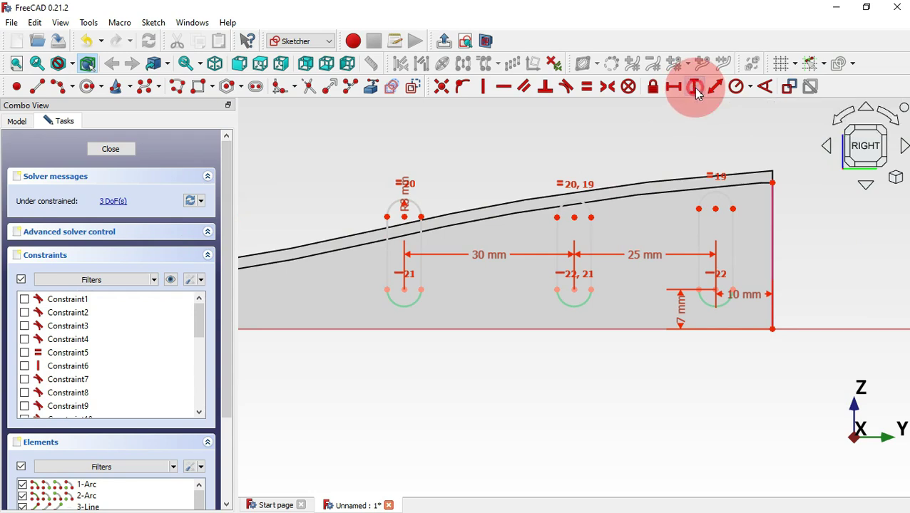
left_click(734, 254)
type("13")
key("Return")
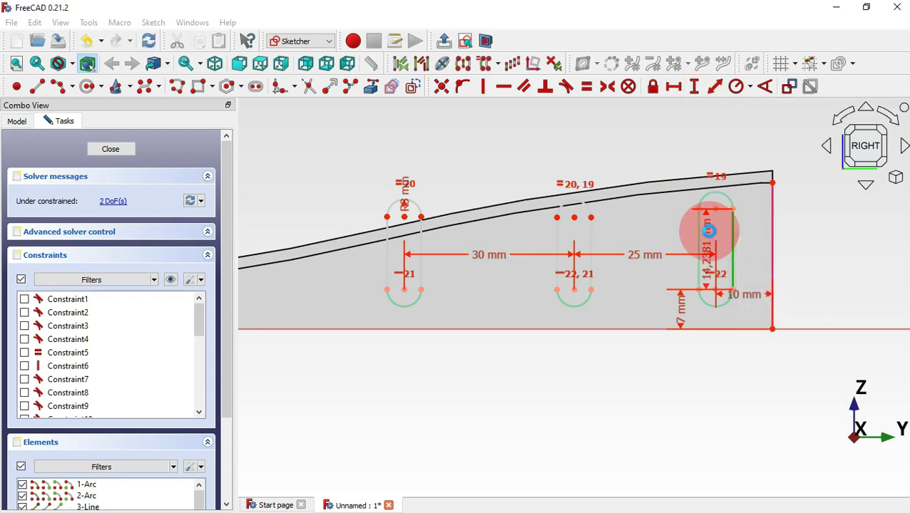
left_click(592, 251)
type("10")
key("Return")
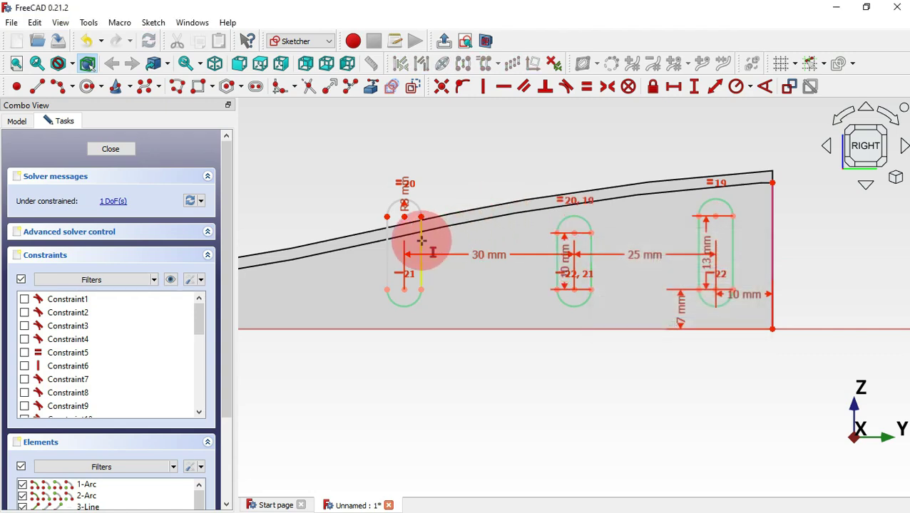
Step: Set the straight side's vertical length to 5 mm on the front slot
left_click(422, 241)
type("10")
key("Return")
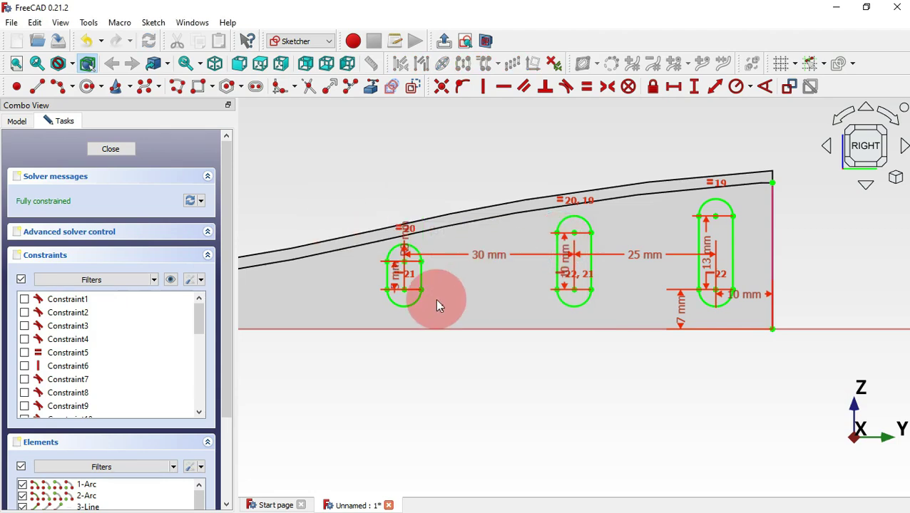
Step: Move the dimension labels clear of the three slot outlines and leave the side-slot sketch
left_click_drag(363, 234, 325, 170)
left_click_drag(482, 258, 488, 382)
left_click_drag(644, 263, 664, 392)
left_click_drag(680, 308, 863, 246)
left_click_drag(745, 295, 745, 379)
left_click_drag(565, 253, 485, 193)
left_click_drag(706, 253, 631, 166)
left_click(405, 228)
key("Escape")
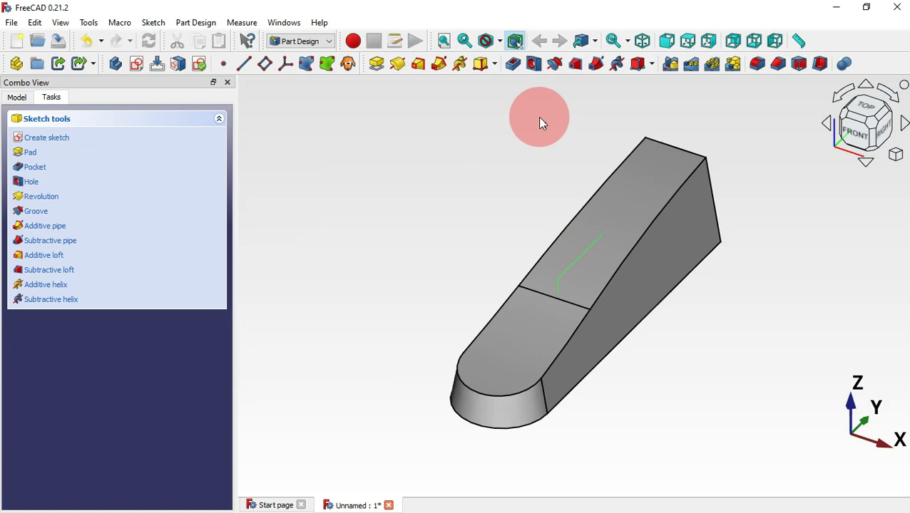
Step: Cut the three-slot sketch as a pocket, symmetric to the sketch plane and through all, across both side walls
left_click(513, 66)
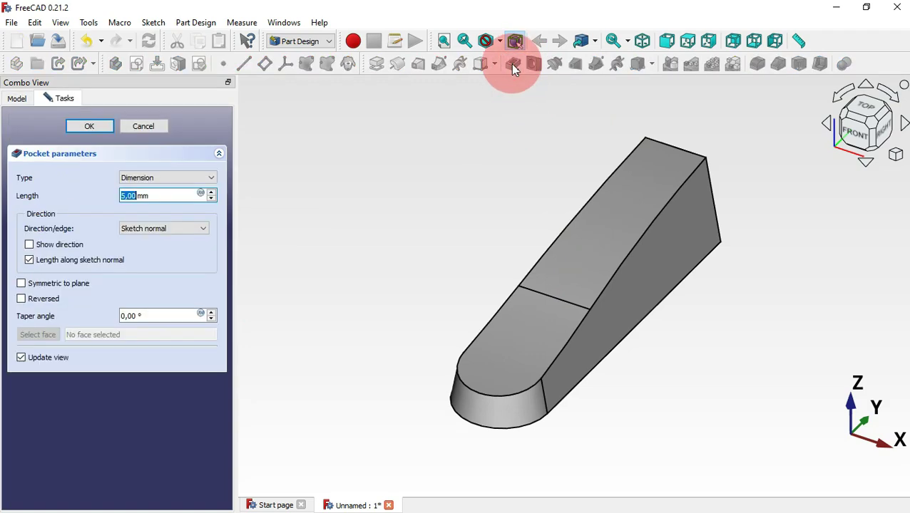
left_click(80, 286)
left_click(168, 196)
left_click_drag(176, 194, 122, 203)
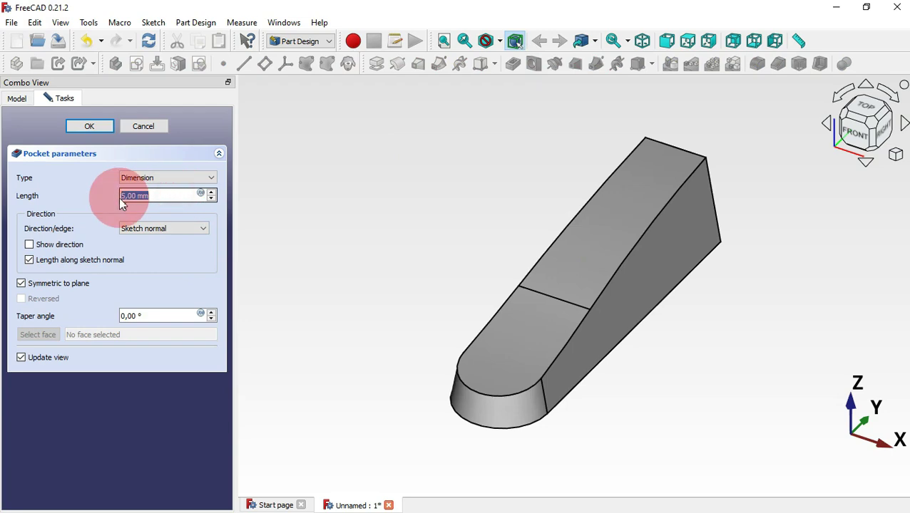
left_click(163, 177)
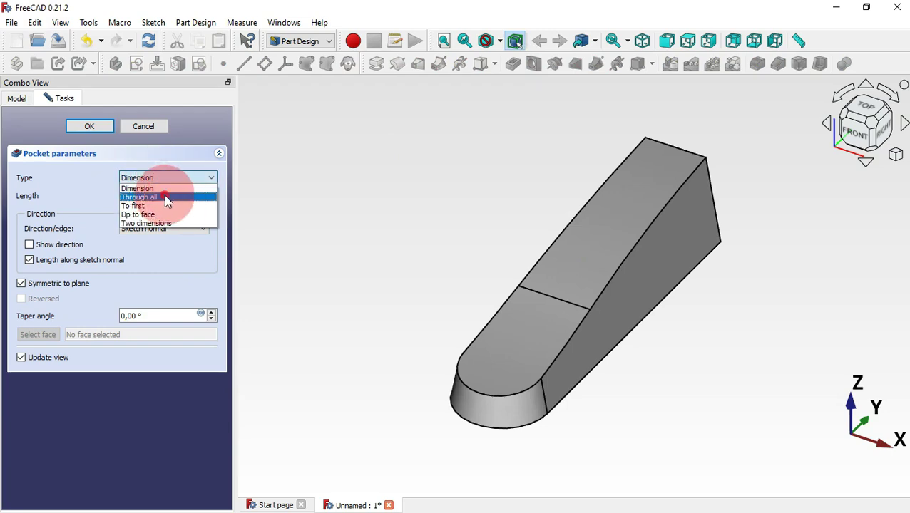
left_click(168, 198)
left_click(98, 126)
Step: Examine the new side slots from both sides and compare them with the top slots and round hole of reference model PE127
mouse_move(349, 253)
left_mouse_down()
mouse_move(668, 307)
mouse_move(481, 312)
left_mouse_up()
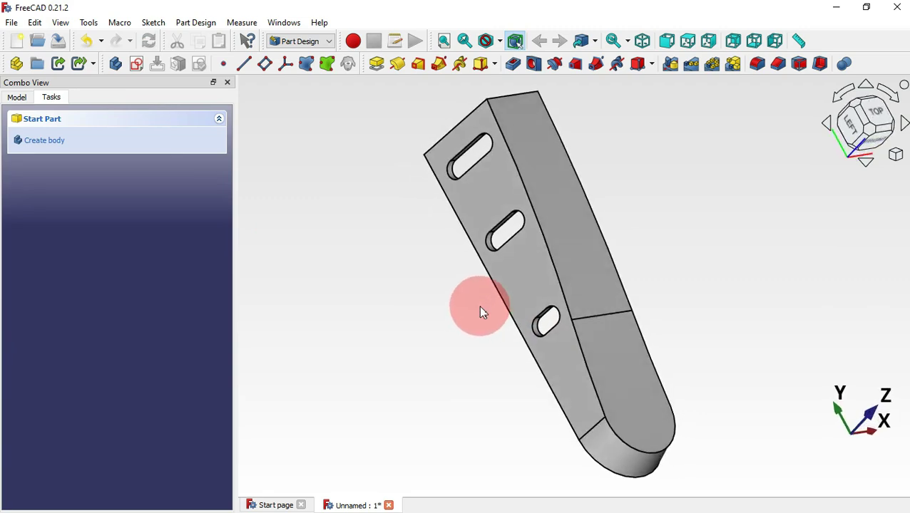
mouse_move(679, 308)
left_mouse_down()
mouse_move(522, 288)
mouse_move(487, 274)
left_mouse_up()
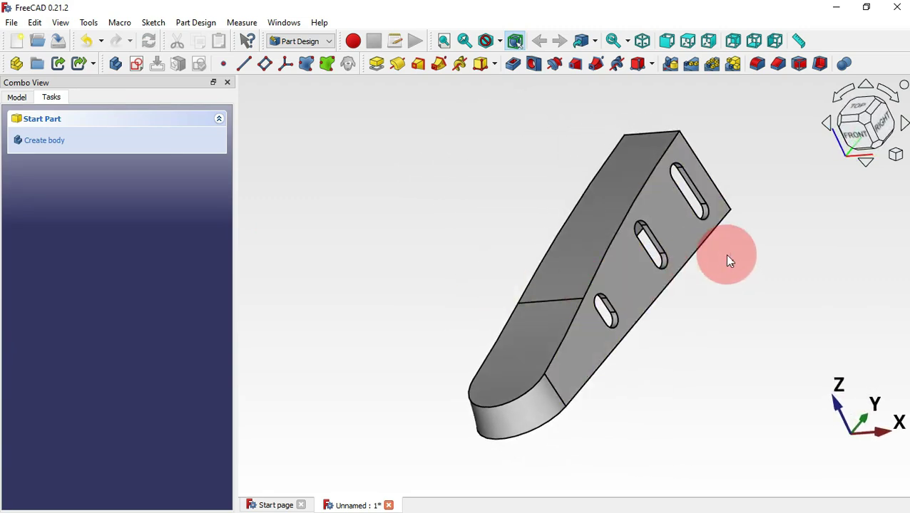
left_click_drag(730, 261, 834, 341)
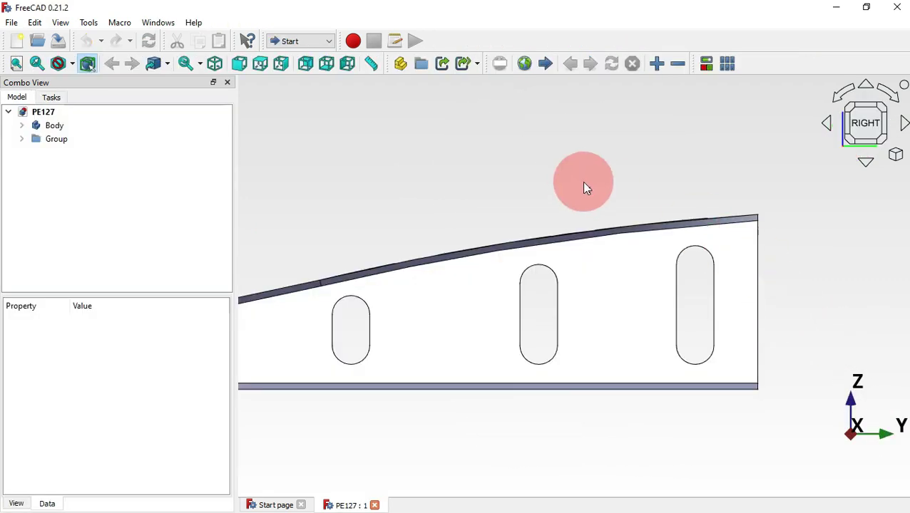
mouse_move(579, 180)
left_mouse_down()
mouse_move(735, 308)
mouse_move(774, 266)
mouse_move(604, 140)
left_mouse_up()
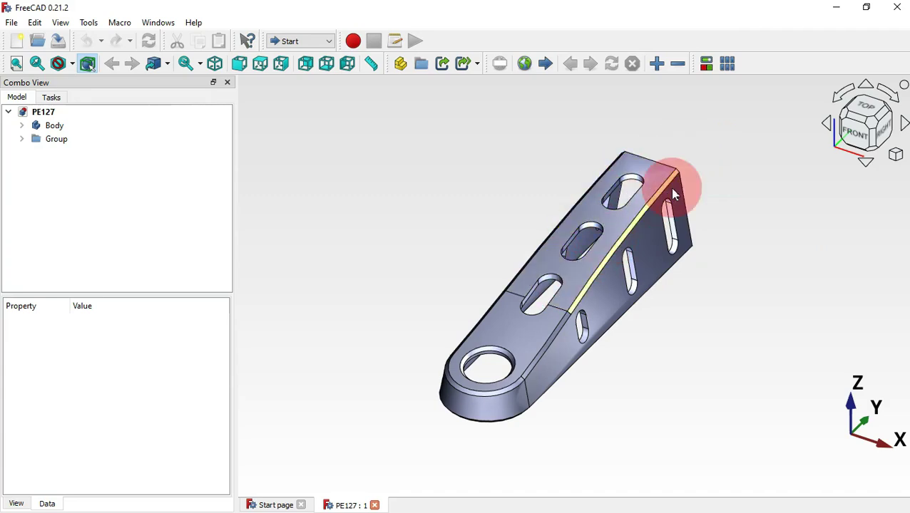
left_click(869, 111)
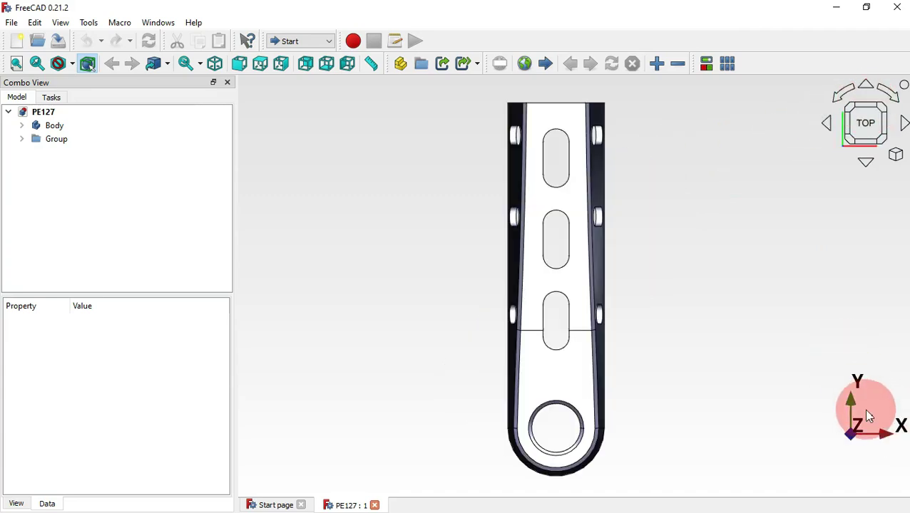
key("0")
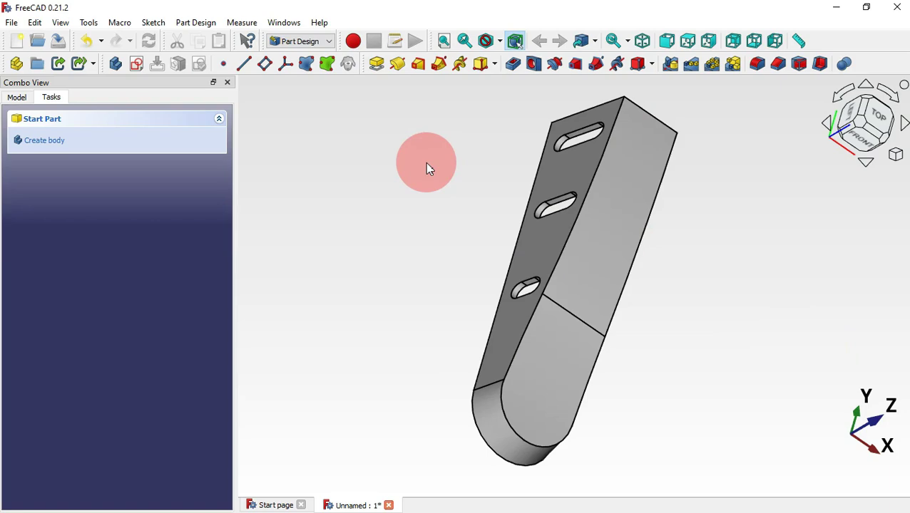
key("0")
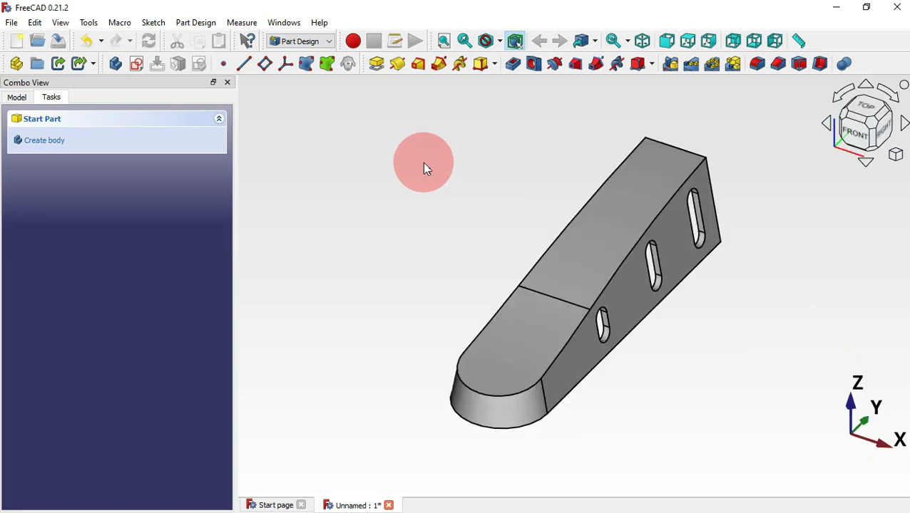
Step: Start a sketch on the XY-plane and draw a circle about 22 mm in diameter centred on the origin
left_click(133, 65)
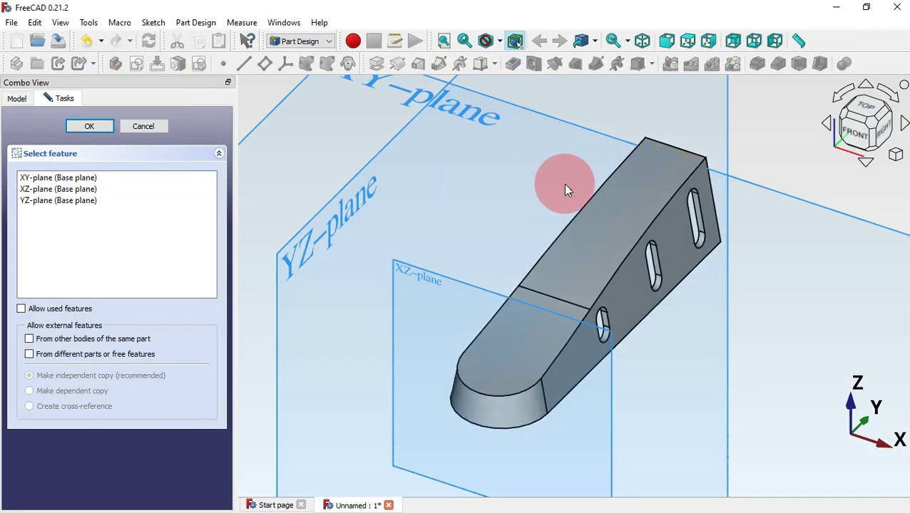
scroll(565, 188, "down", 3)
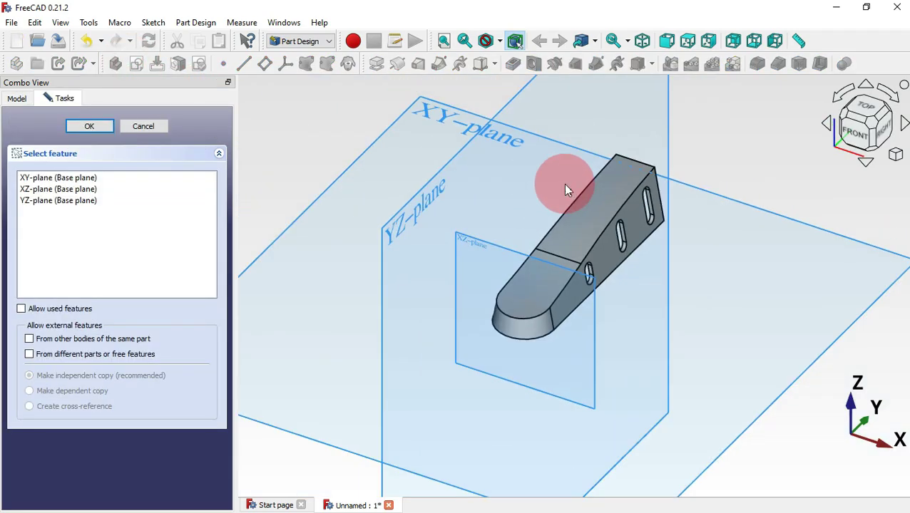
left_click(450, 126)
scroll(611, 263, "up", 2)
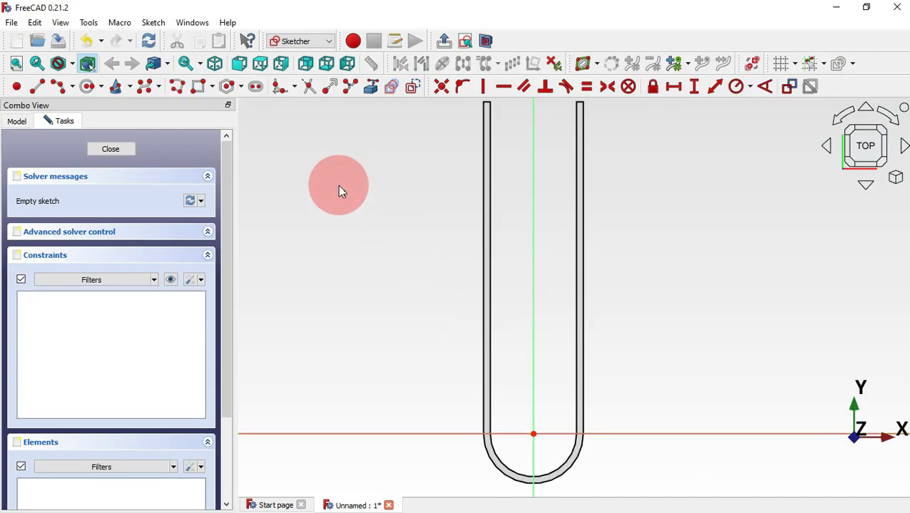
left_click(88, 87)
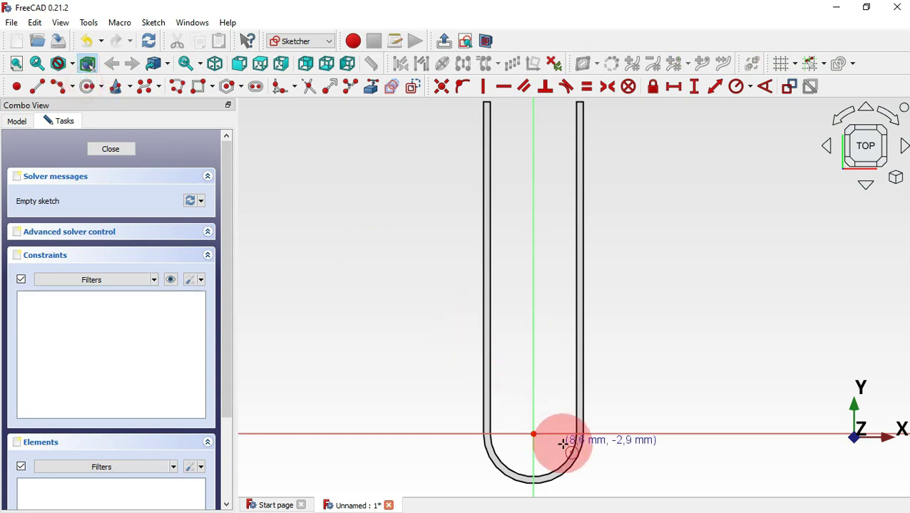
left_click(533, 434)
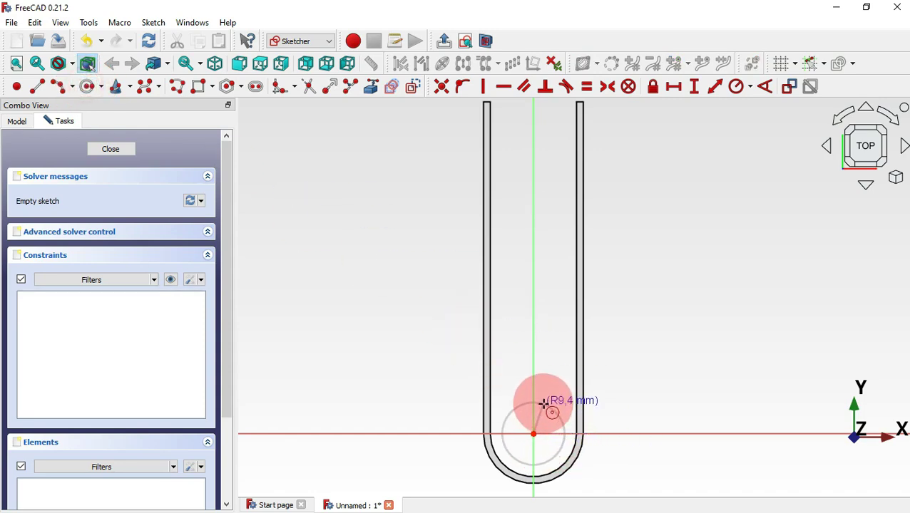
left_click(549, 399)
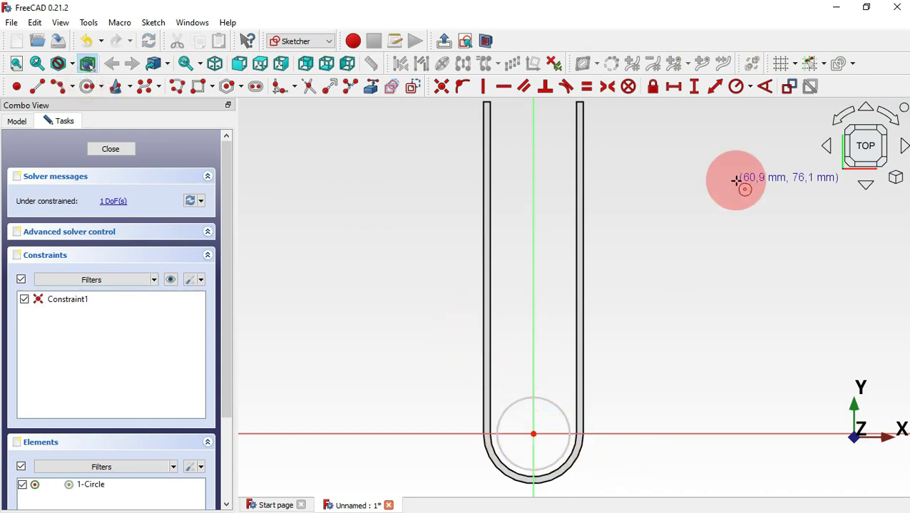
Step: Constrain the circle's diameter to 15 mm
left_click(753, 88)
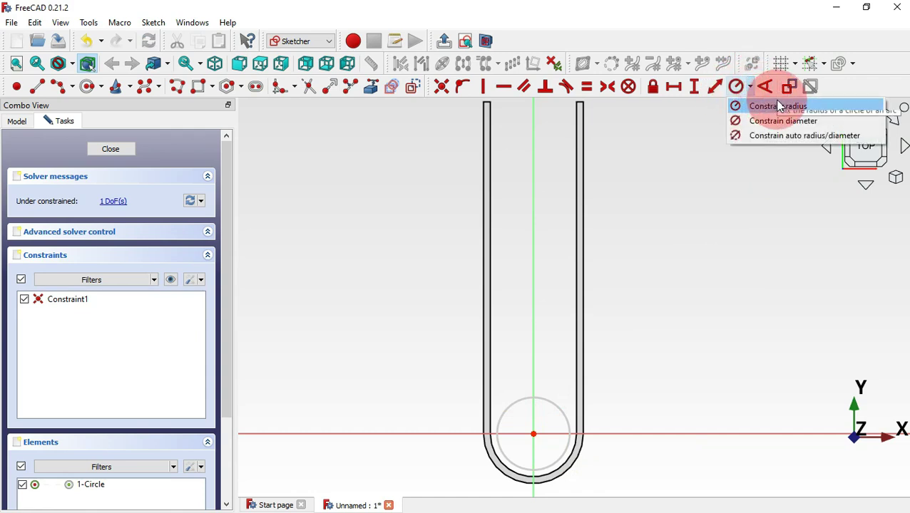
left_click(787, 121)
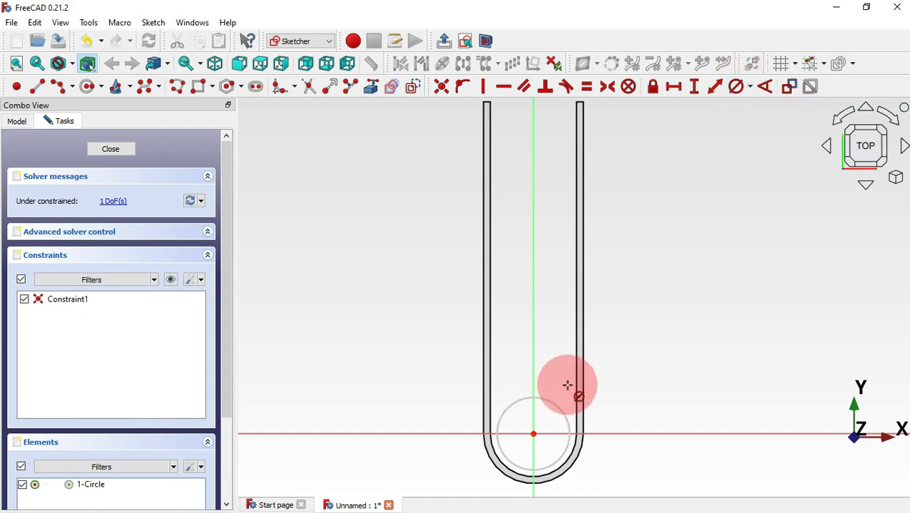
left_click(556, 405)
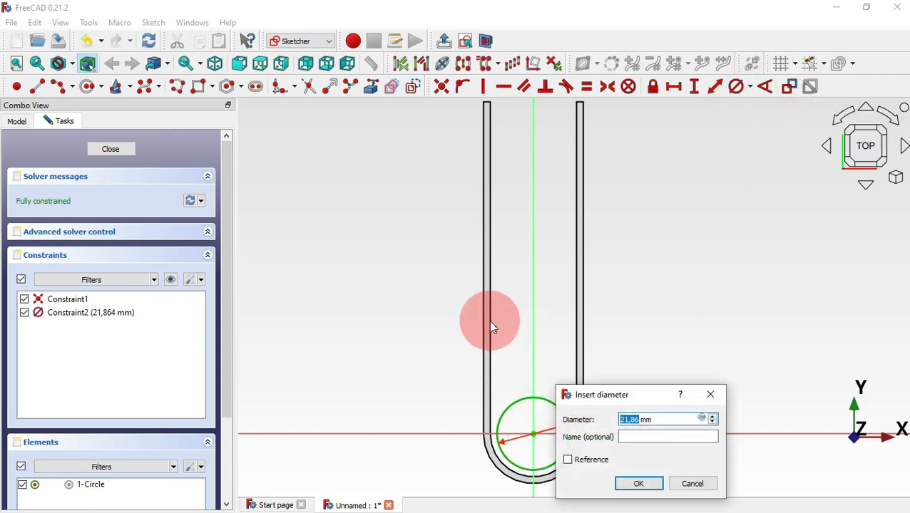
type("15")
key("Return")
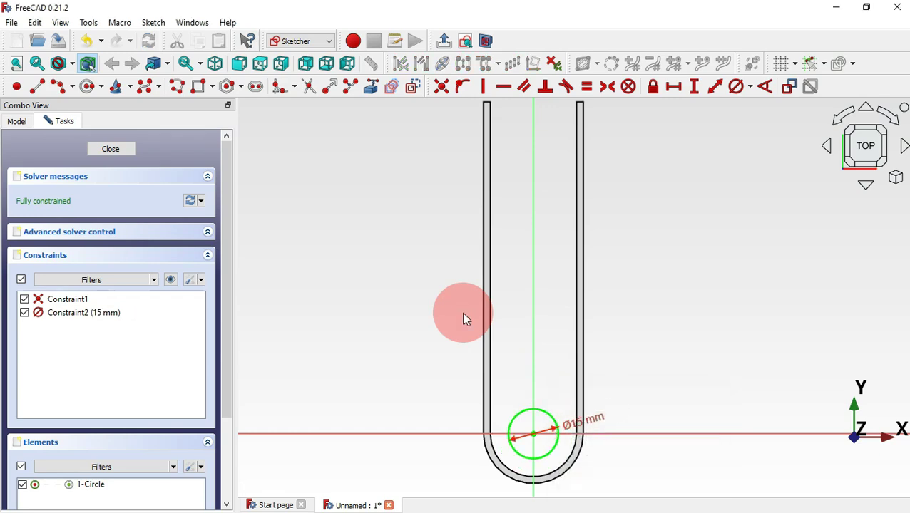
Step: Sketch a slot centred on the vertical axis near the bracket's rear end, with about 22 mm between its arc centres
scroll(416, 366, "down", 3)
scroll(631, 191, "up", 2)
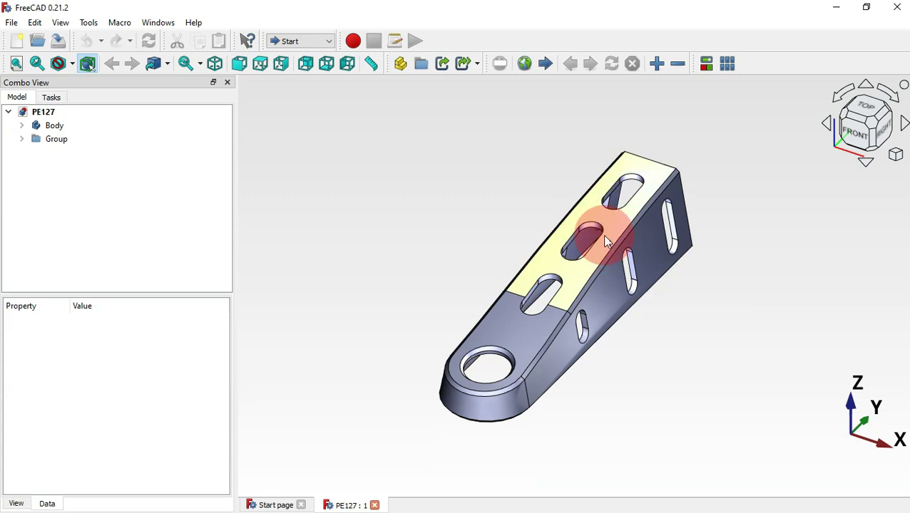
left_click(868, 111)
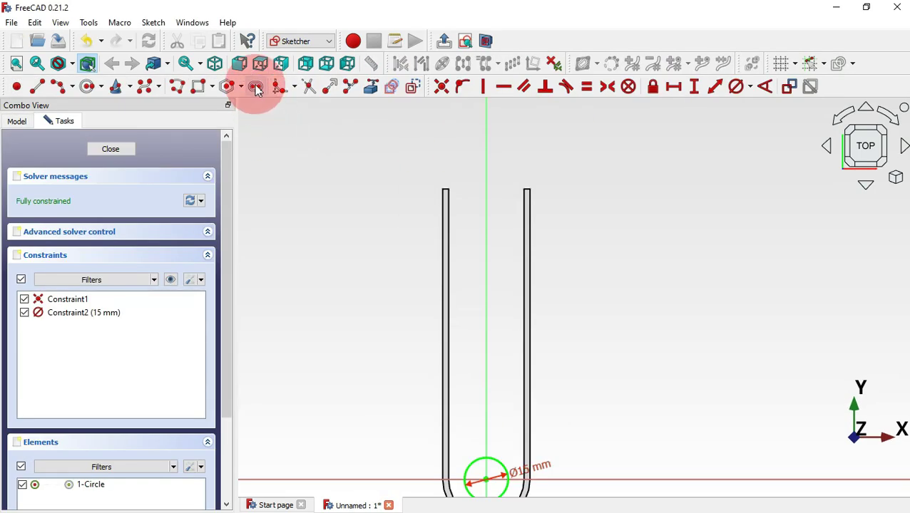
left_click(256, 87)
scroll(483, 248, "up", 1)
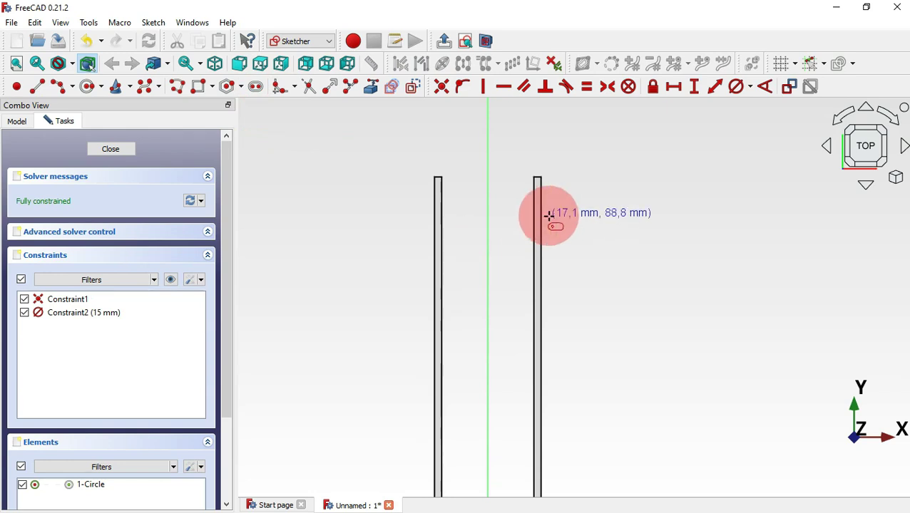
left_click(487, 214)
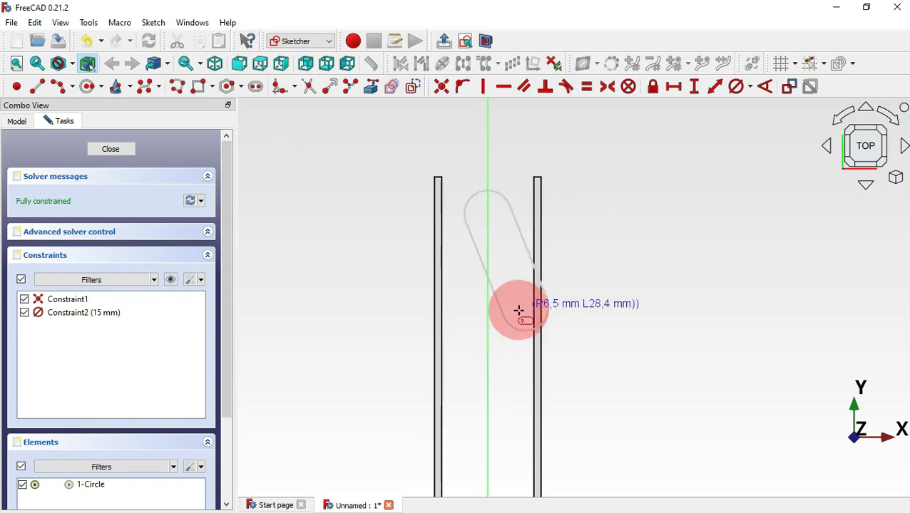
left_click(488, 291)
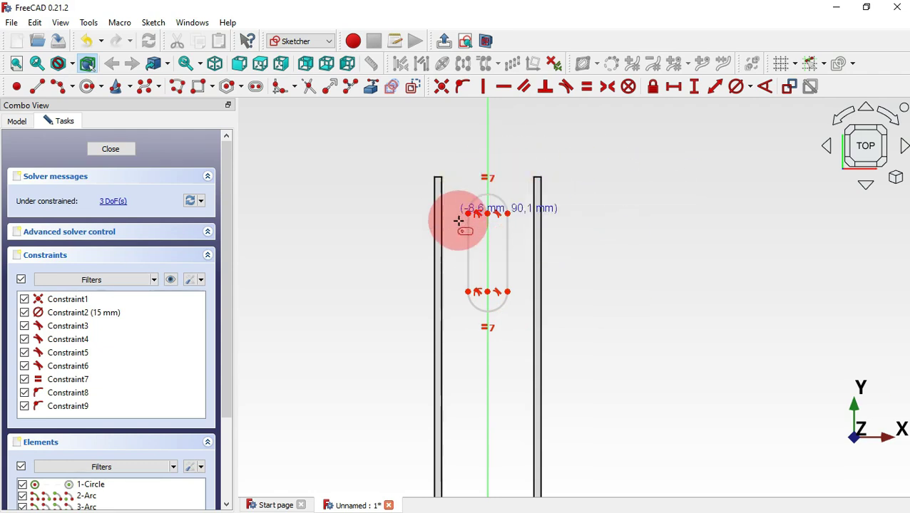
Step: Constrain the length of the slot's straight side to 10 mm
left_click(716, 88)
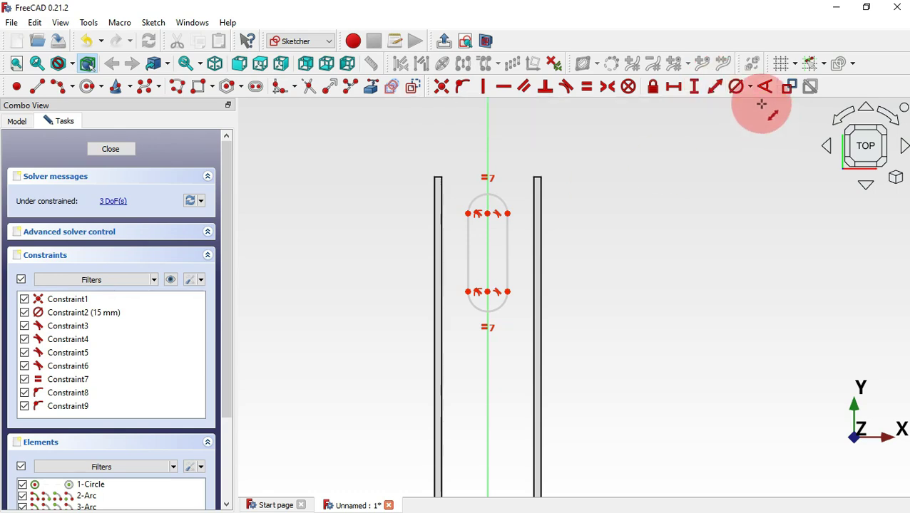
left_click(509, 243)
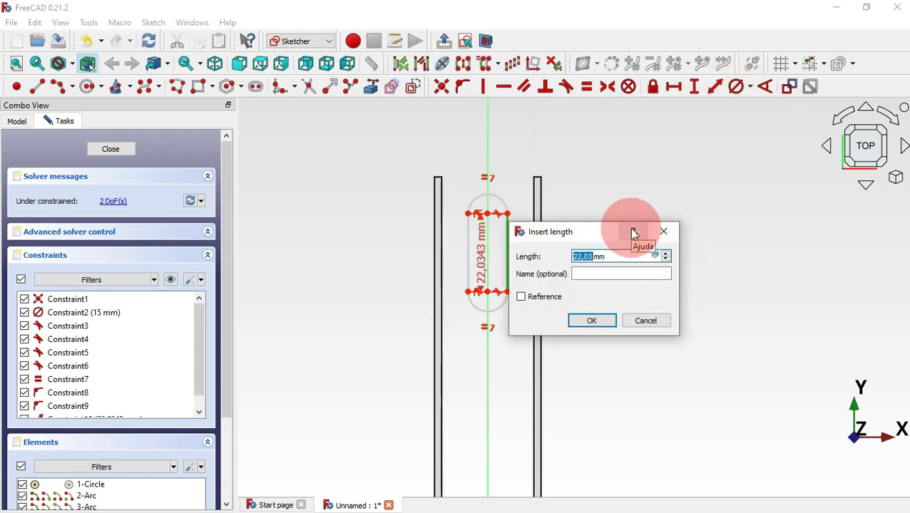
type("40")
key("Return")
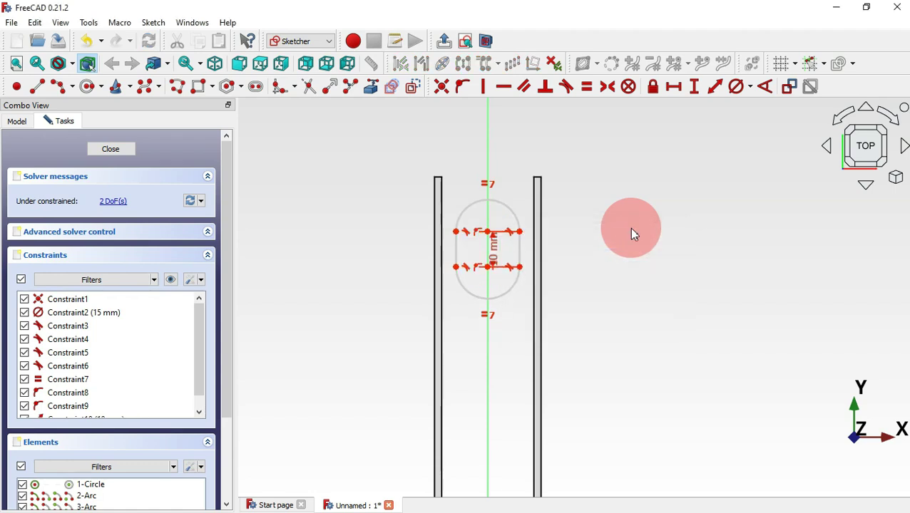
Step: Constrain the diameter of the slot's upper end arc to 8 mm
left_click(735, 89)
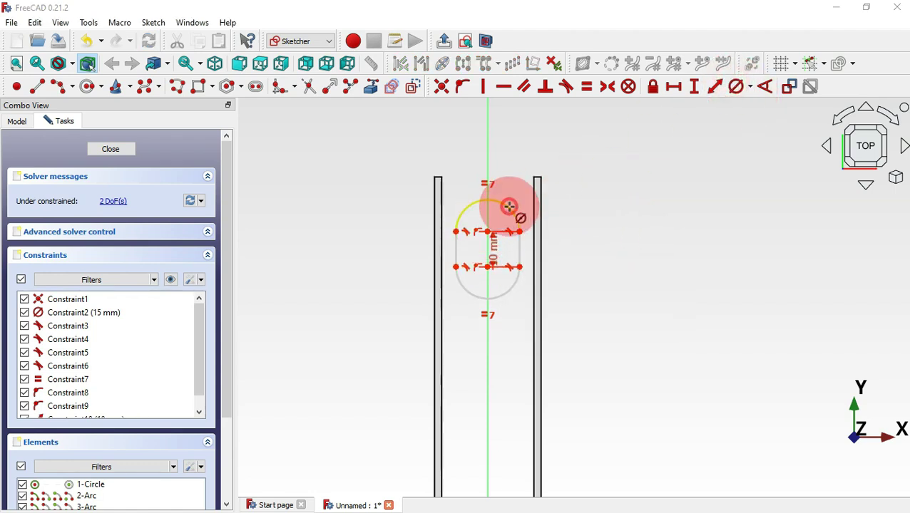
left_click(509, 207)
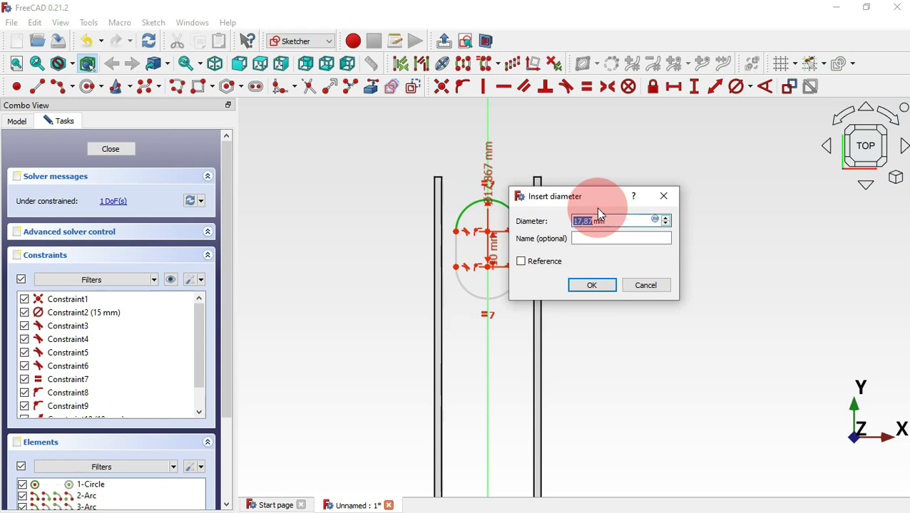
type("8")
key("Return")
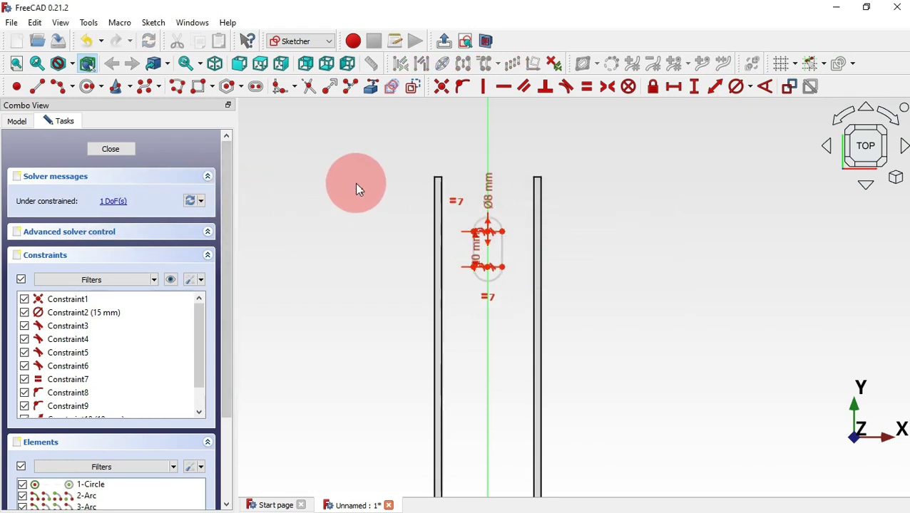
Step: Reference the right wall's rear outer corner as external geometry and constrain its vertical distance to the slot's upper arc endpoint to 12 mm
left_click(372, 92)
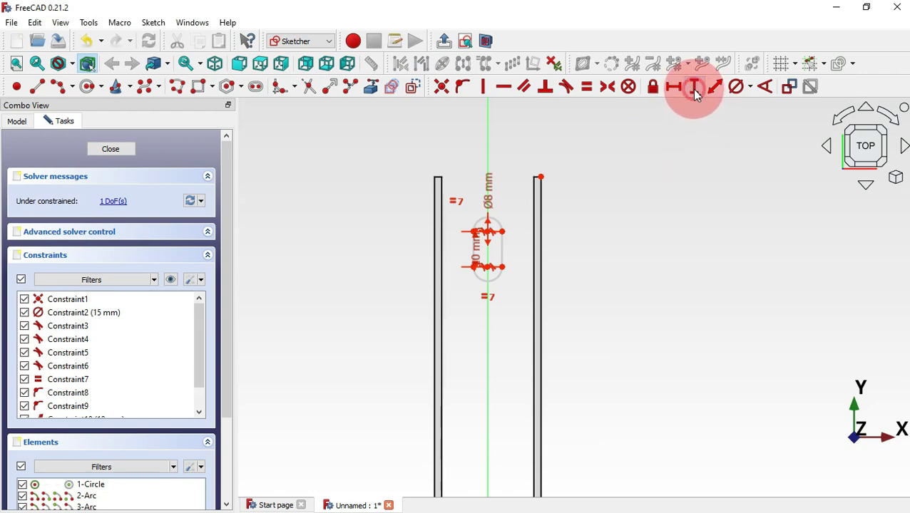
left_click(695, 89)
left_click(500, 231)
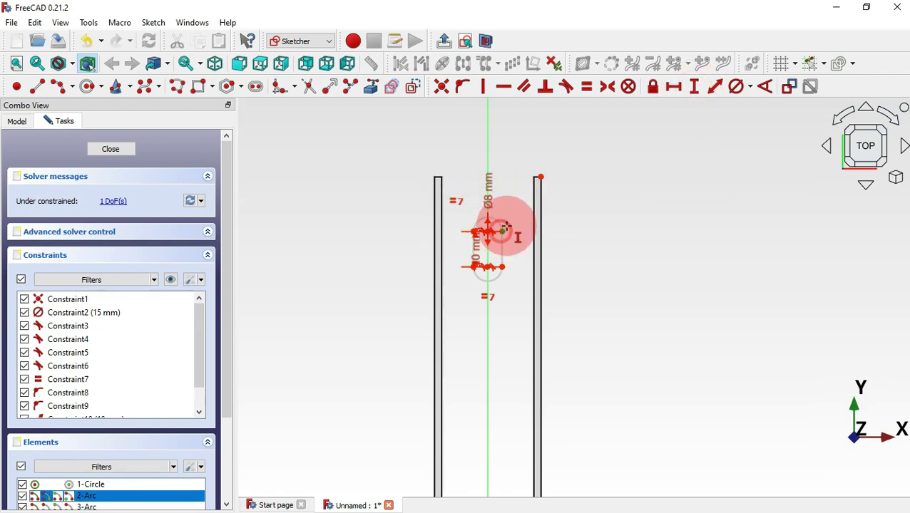
left_click(542, 176)
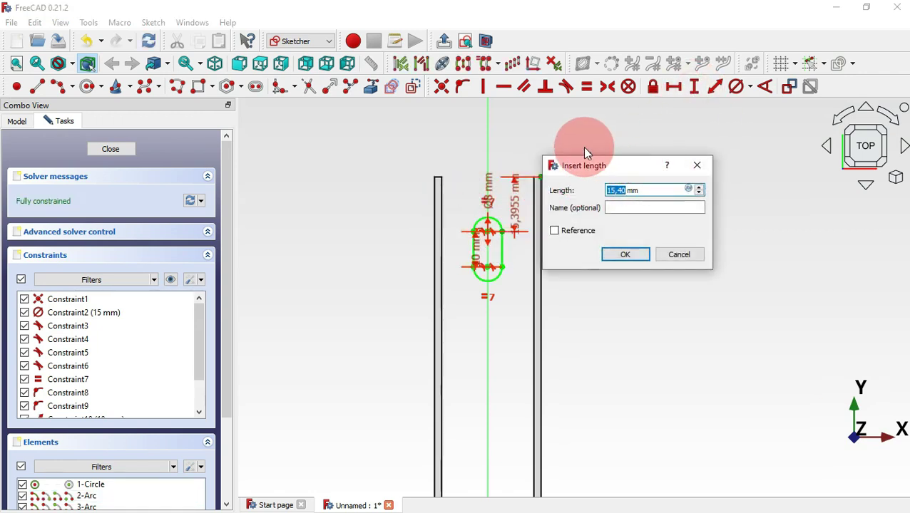
type("12")
key("Return")
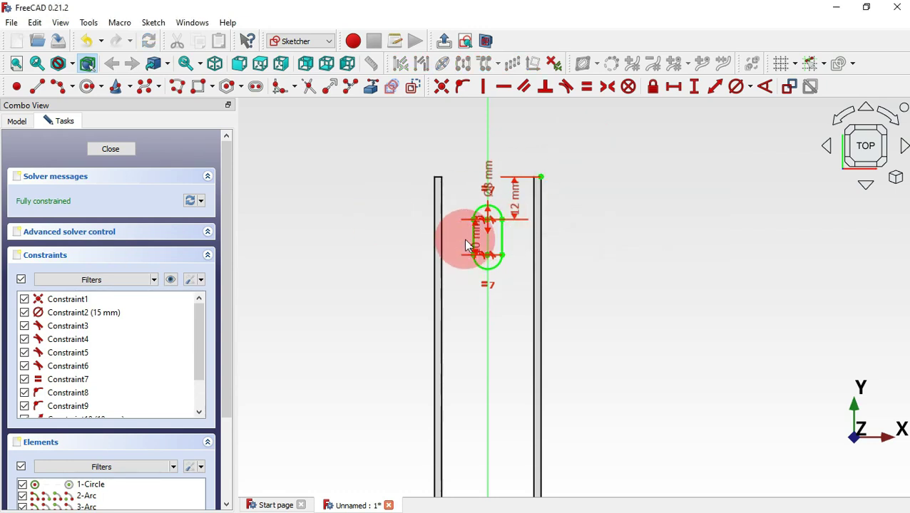
Step: Move the slot's length and diameter labels clear of the geometry and hide all constraints in the sketch
left_click_drag(477, 236, 398, 179)
left_click_drag(490, 176, 463, 134)
left_click(172, 281)
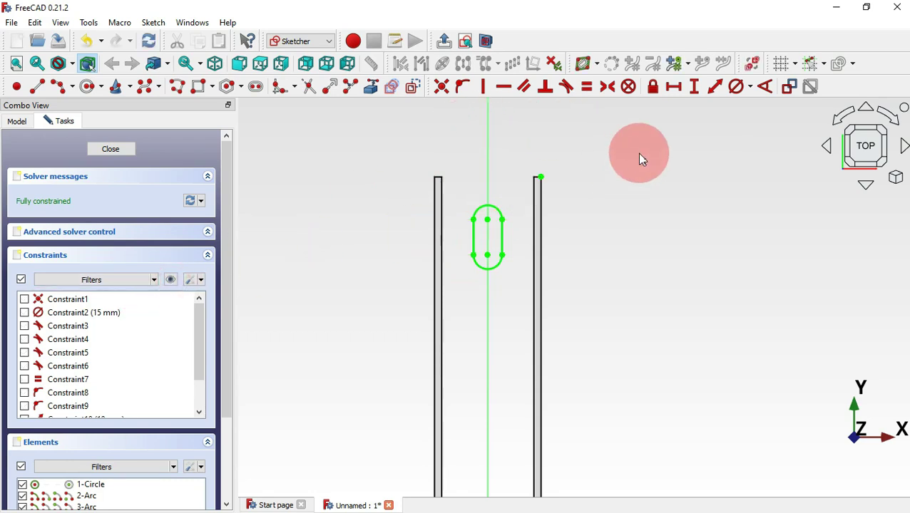
Step: Clone the slot's complete geometry and place the copy on the vertical axis between the original slot and the circle
scroll(657, 148, "down", 3)
scroll(596, 152, "up", 3)
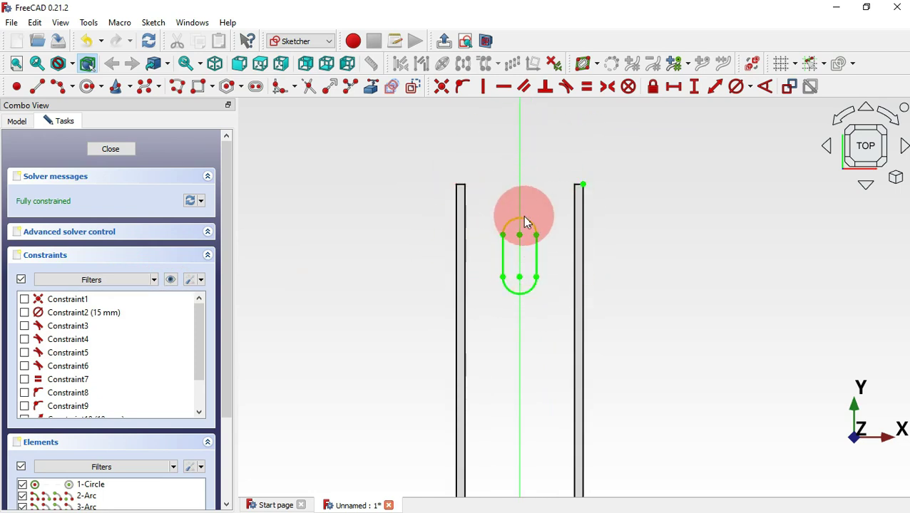
left_click_drag(489, 207, 560, 311)
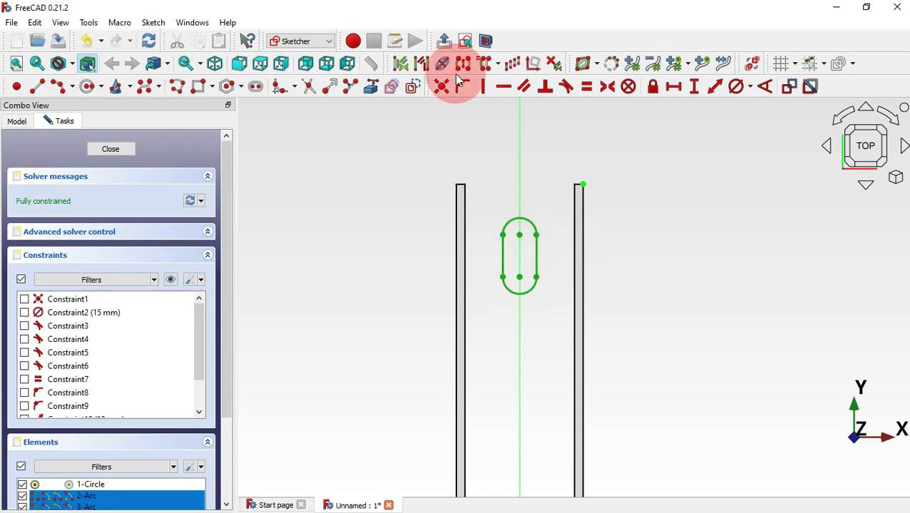
left_click(497, 64)
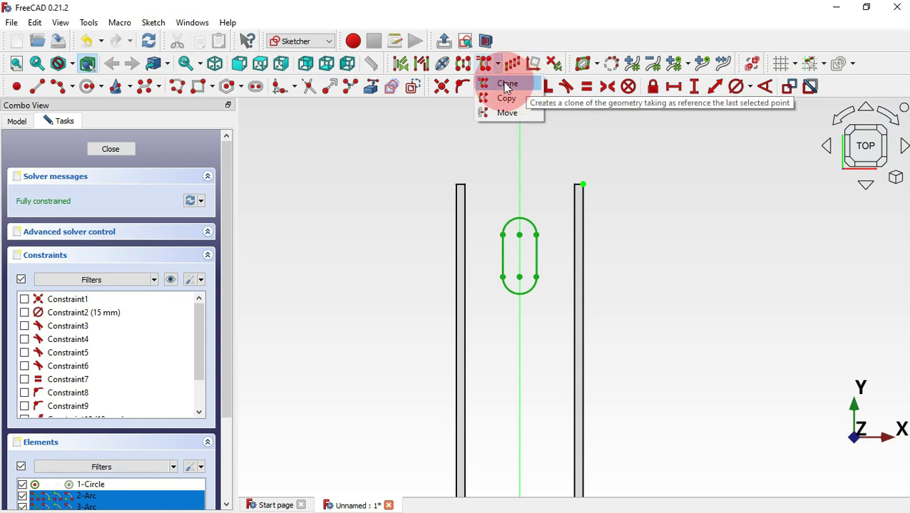
left_click(521, 90)
scroll(678, 135, "down", 4)
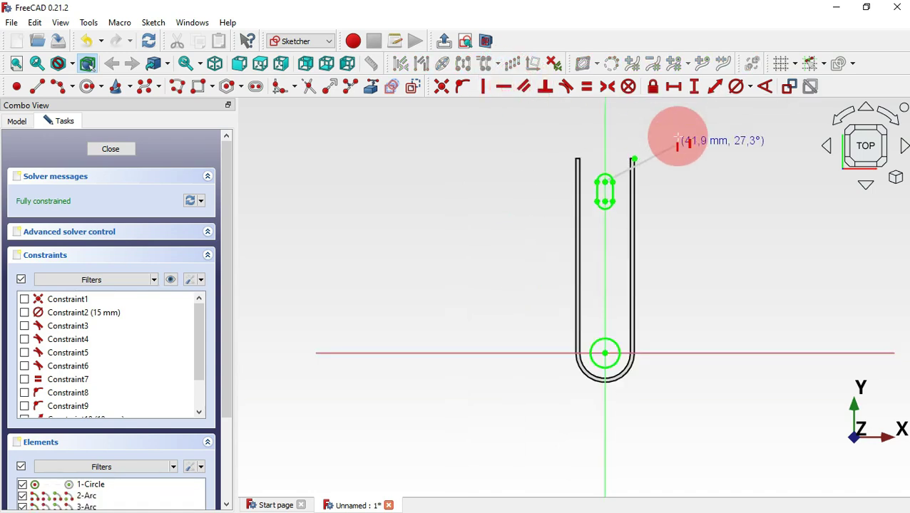
left_click(603, 247)
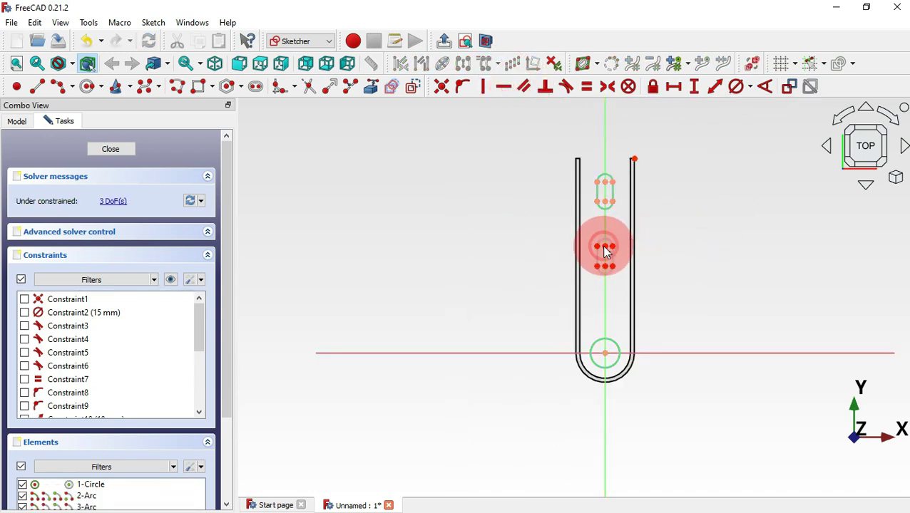
Step: Clone the rear slot again, placing the copy on the vertical axis about 60 mm towards the circle
scroll(623, 169, "up", 3)
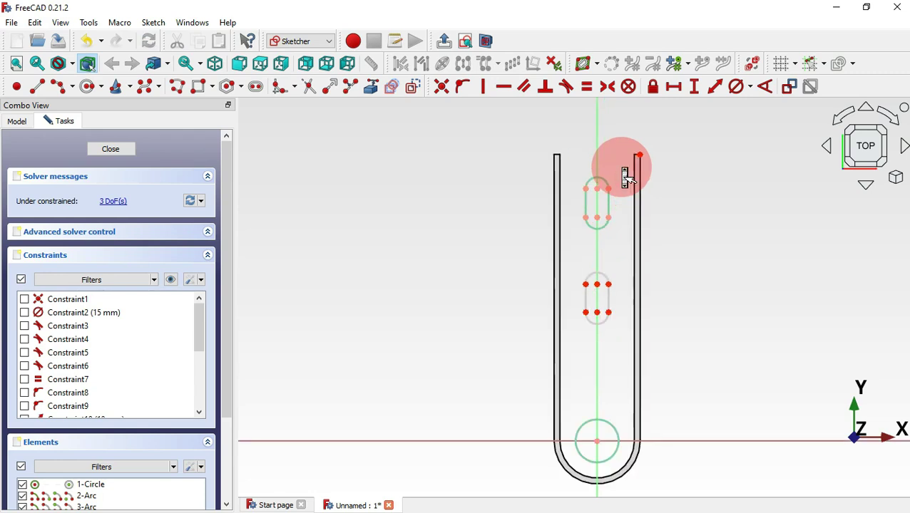
left_click_drag(566, 176, 642, 270)
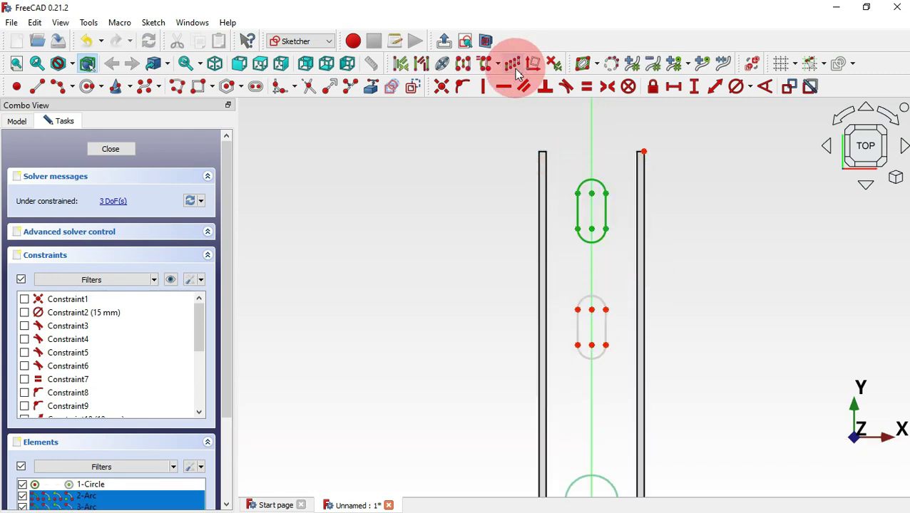
left_click(485, 65)
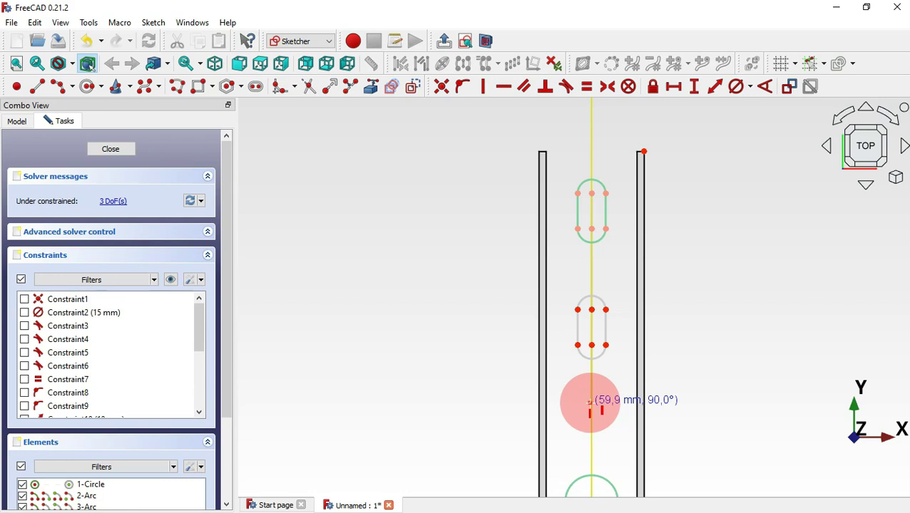
left_click(590, 404)
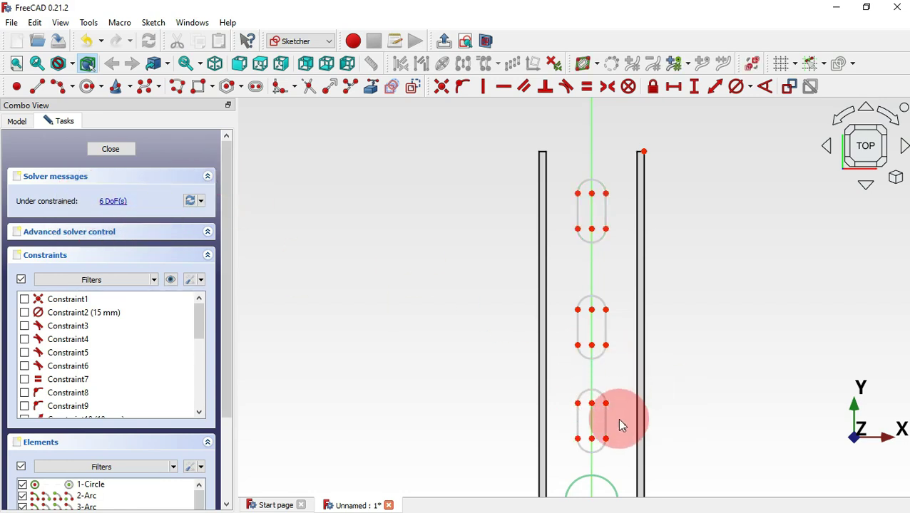
Step: Pull the two cloned slots off the vertical axis and tilt them to test their remaining freedom
mouse_move(610, 419)
left_mouse_down()
mouse_move(637, 424)
mouse_move(618, 411)
left_mouse_up()
left_click(611, 339)
left_click_drag(610, 335, 628, 362)
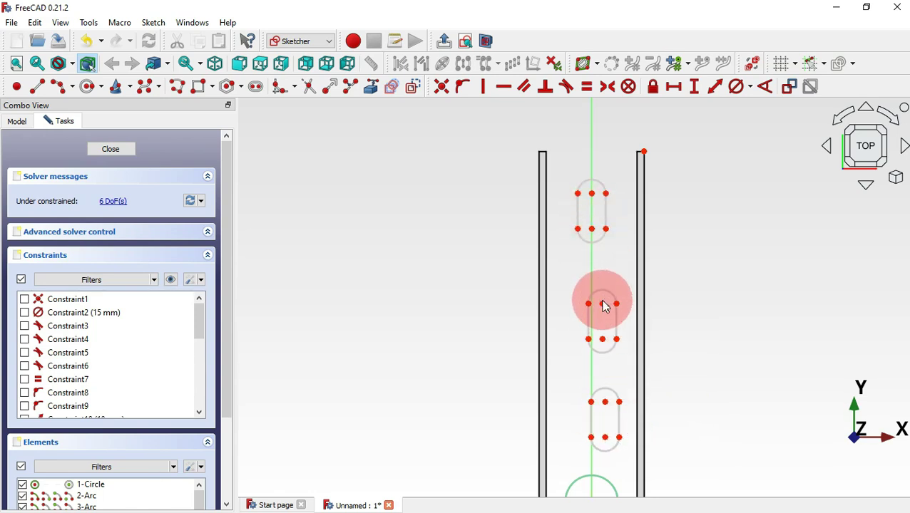
left_click_drag(619, 342, 632, 326)
left_click_drag(622, 445, 642, 418)
left_click(713, 270)
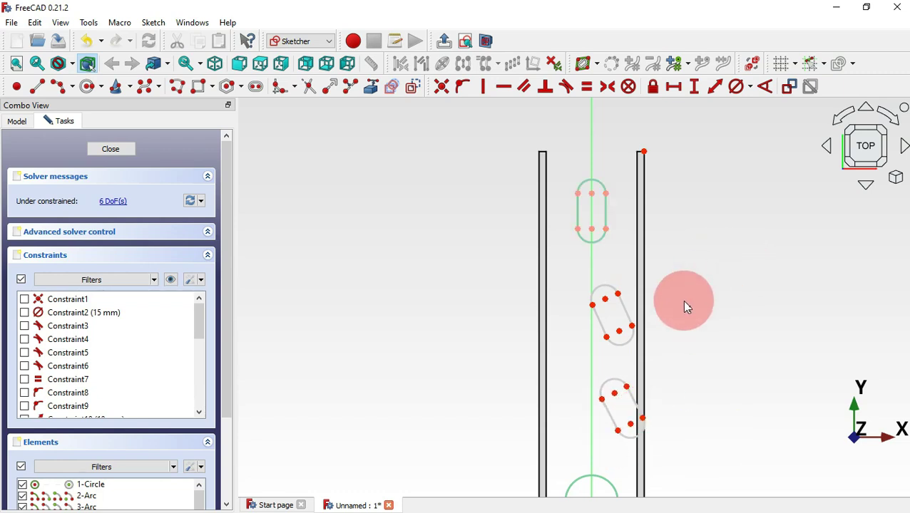
Step: Constrain the right straight sides of both cloned slots to be vertical
left_click(626, 308)
left_click(639, 409)
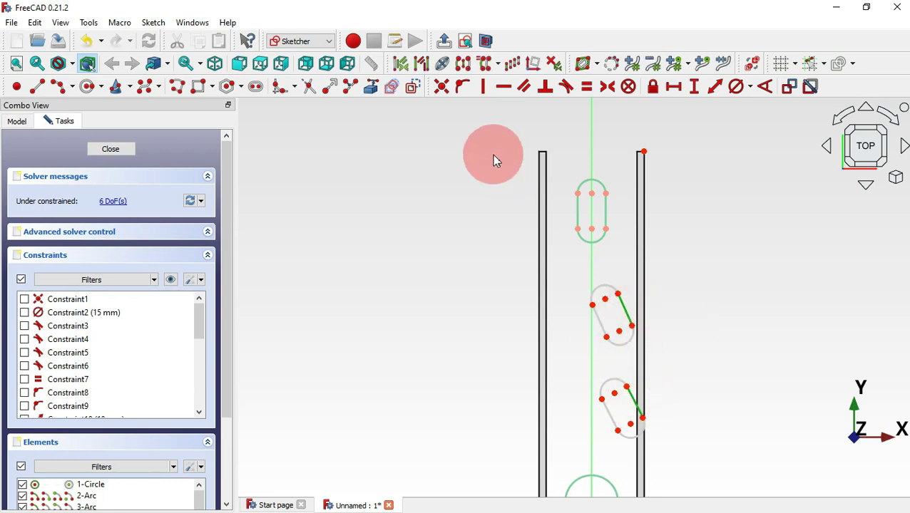
left_click(482, 91)
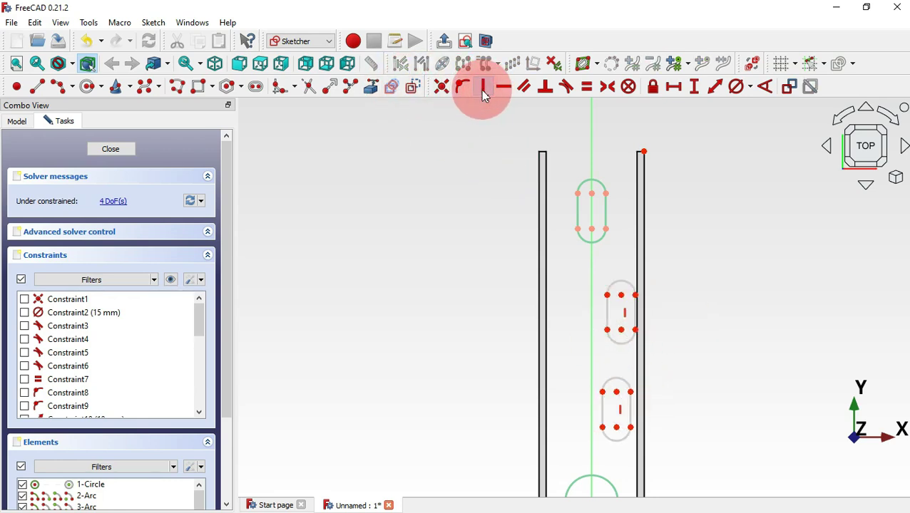
left_click(627, 261)
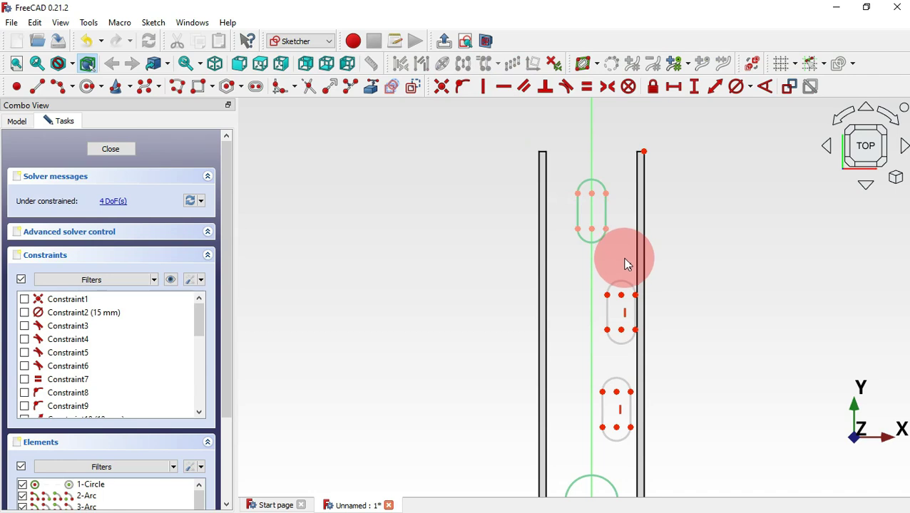
Step: Align the rear slot's lower arc centre vertically with the upper arc centres of both cloned slots
left_click(592, 229)
left_click(621, 296)
left_click(626, 409)
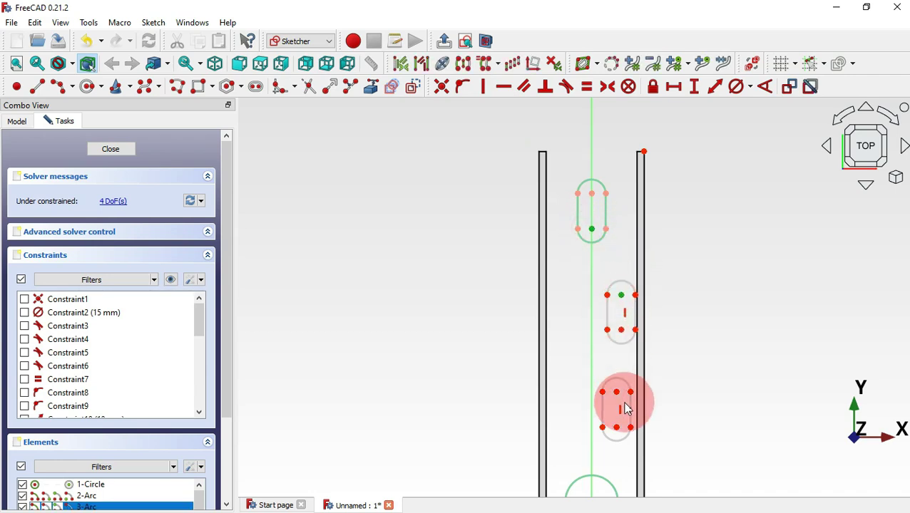
left_click(617, 392)
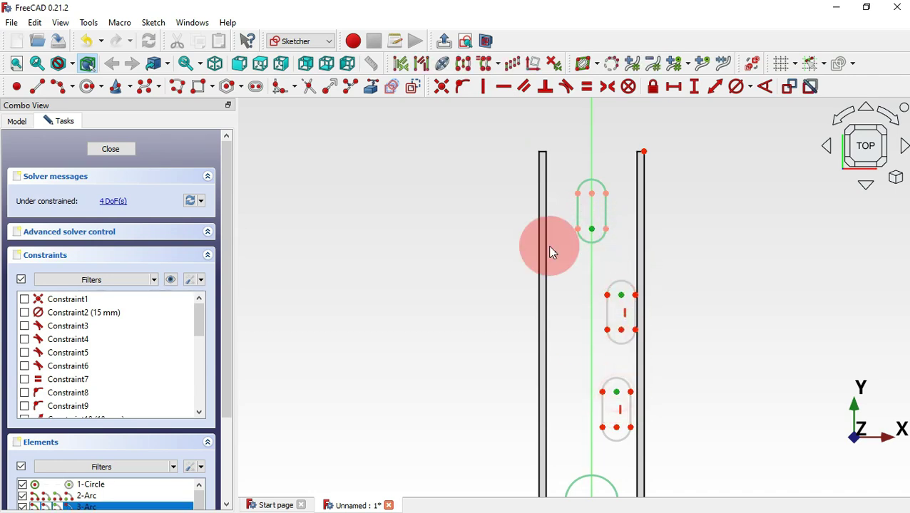
left_click(485, 90)
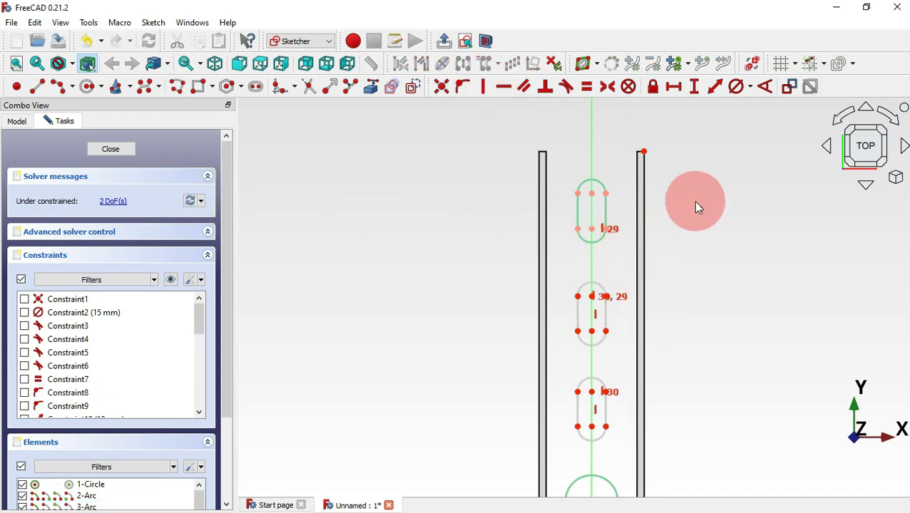
Step: Constrain the vertical distance between the rear slot's lower arc centre and the middle slot's upper arc centre to 15 mm
left_click(697, 91)
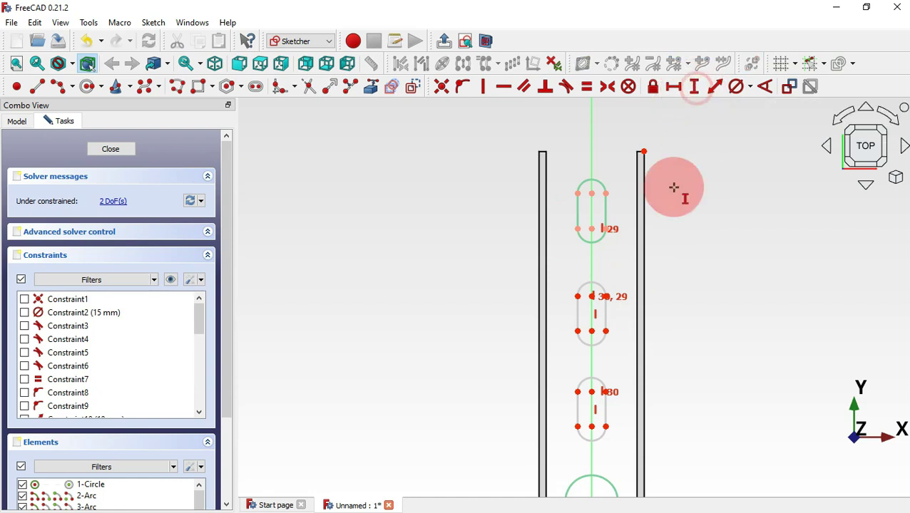
left_click(590, 228)
left_click(591, 295)
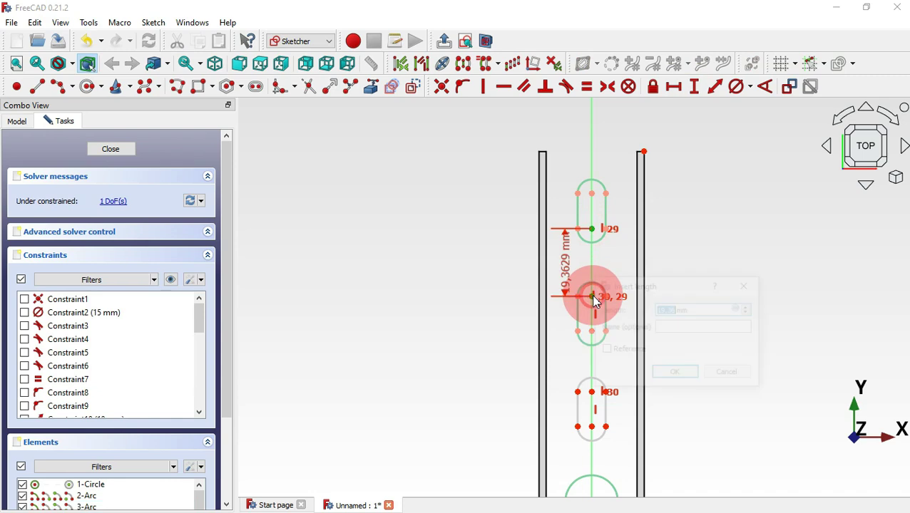
type("15")
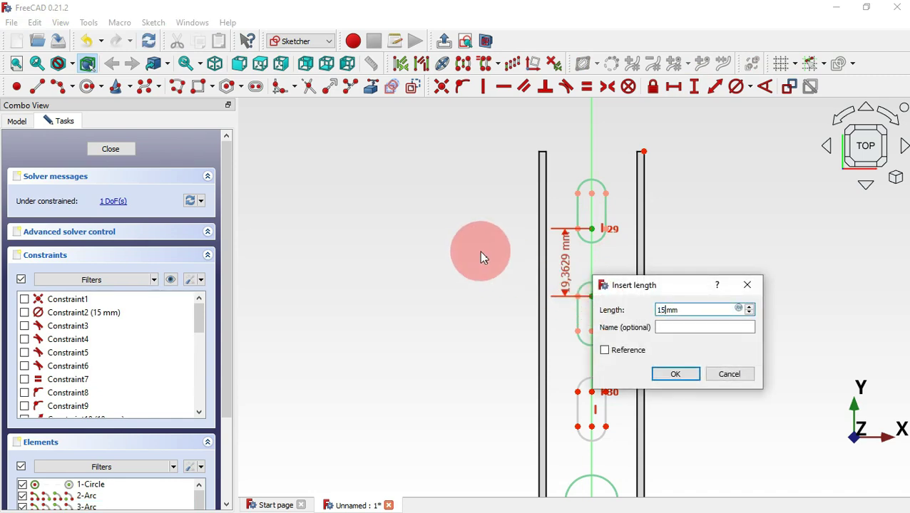
key("Return")
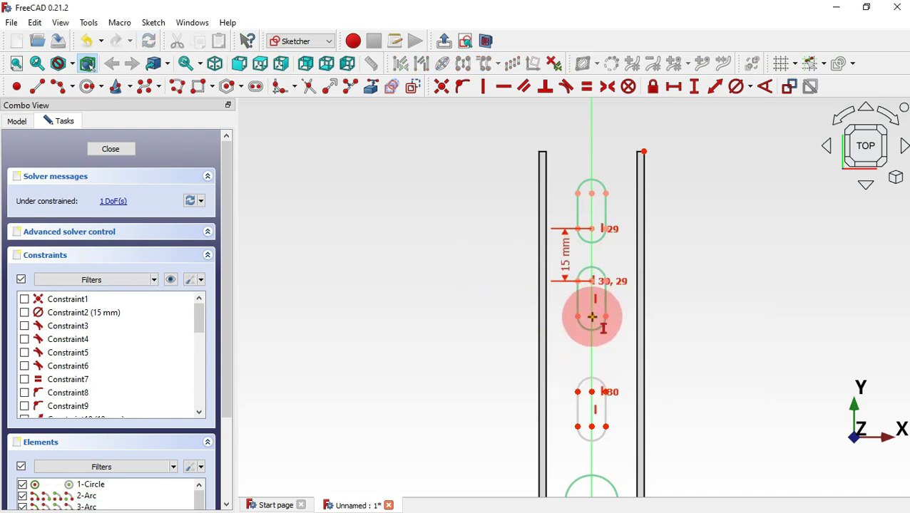
Step: Constrain the vertical distance between the middle slot's lower arc centre and the third slot's upper arc centre, and close the sketch
left_click(592, 394)
left_click(591, 393)
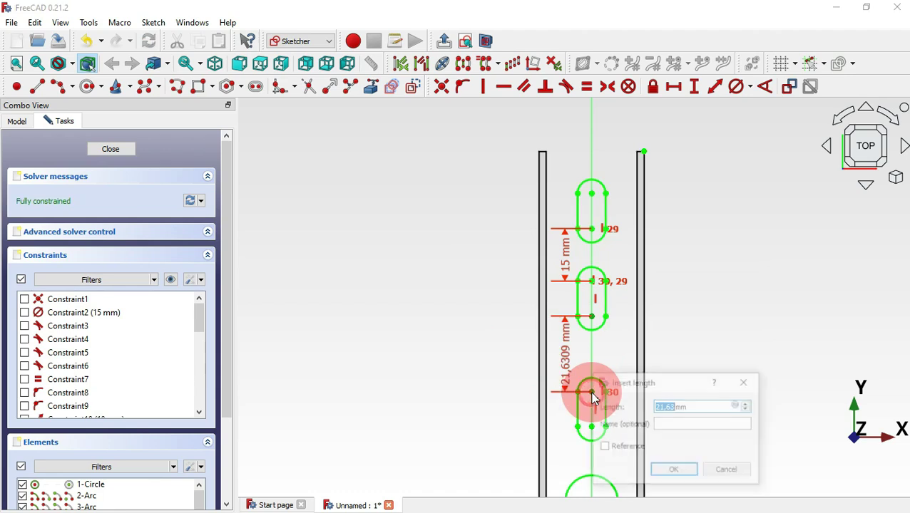
key("Return")
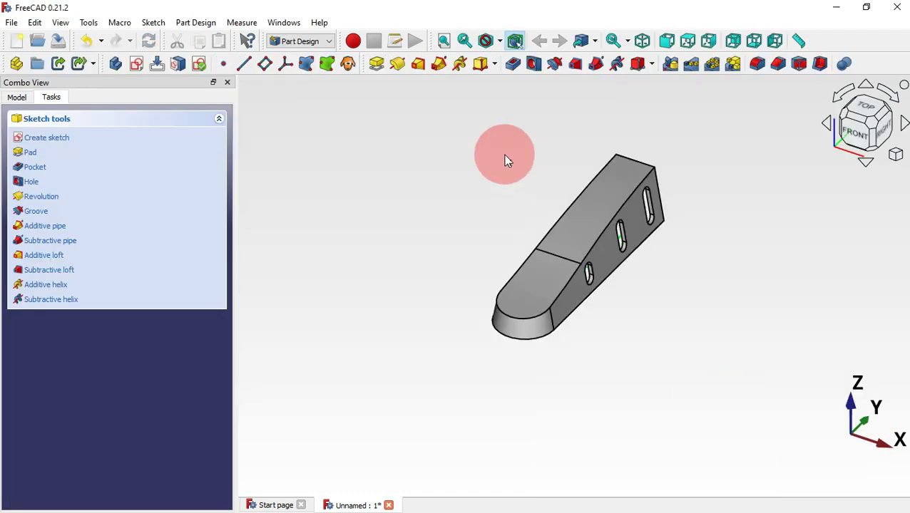
Step: Pocket the circle and the three slots through all in the reversed direction
left_click(512, 65)
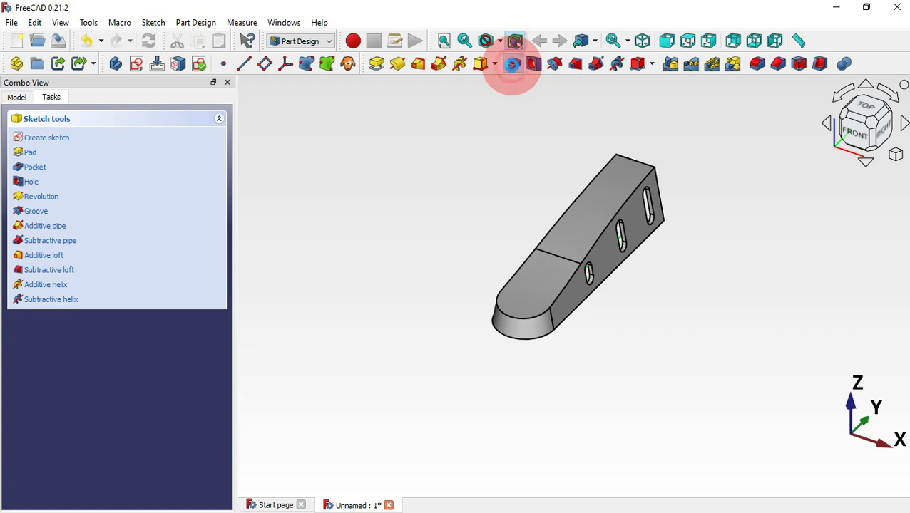
left_click(176, 178)
left_click(179, 197)
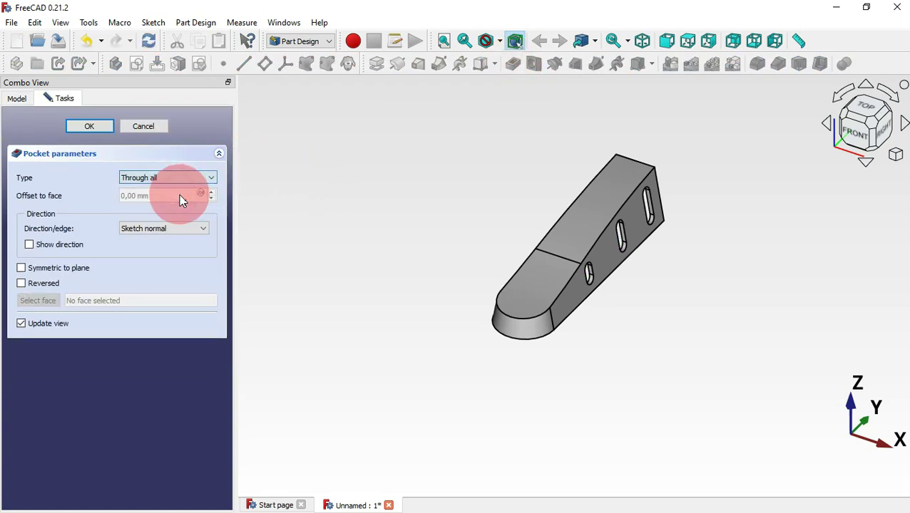
left_click(45, 284)
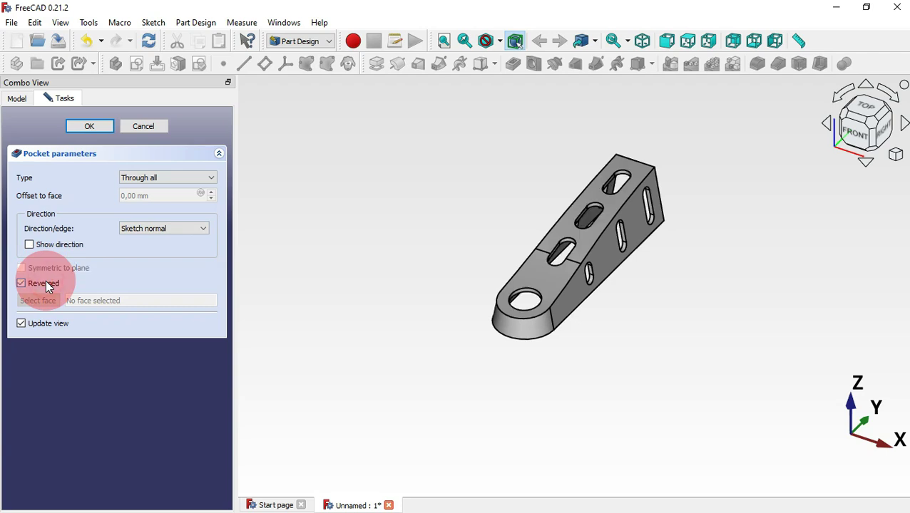
middle_click_drag(489, 168, 542, 197)
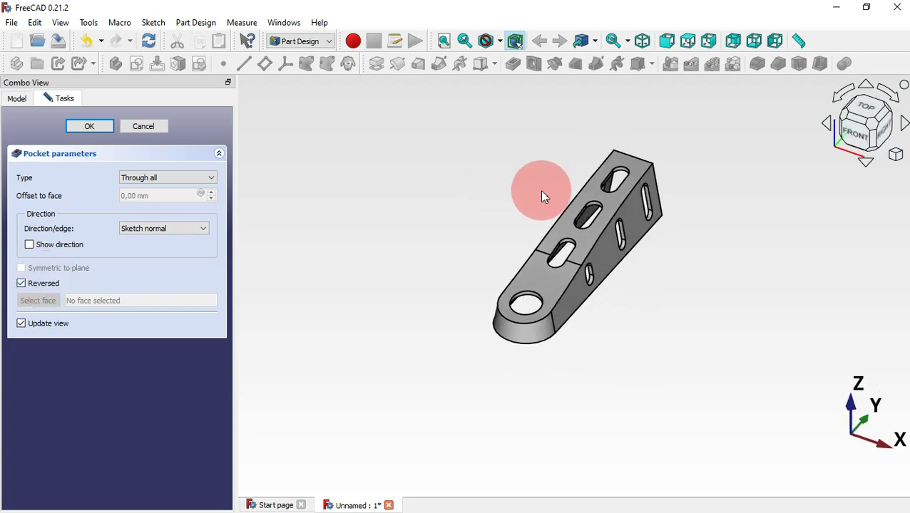
scroll(566, 194, "up", 2)
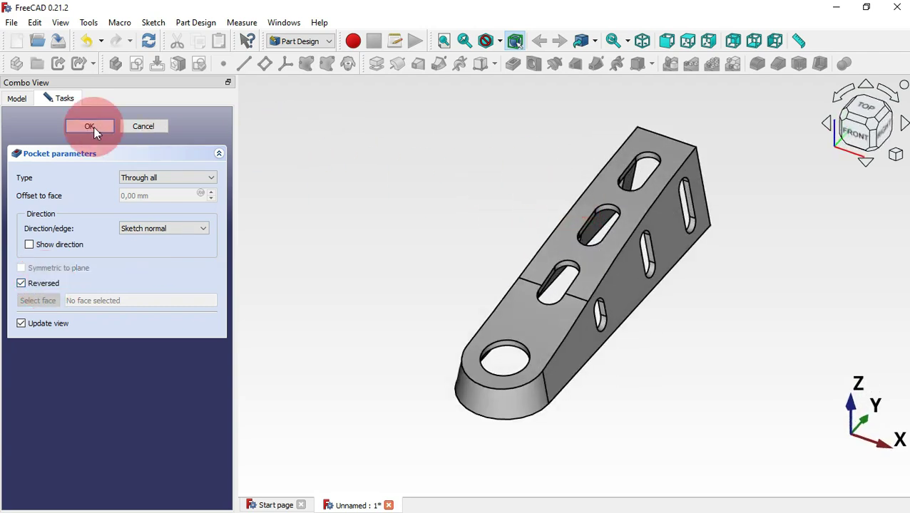
left_click(91, 127)
Step: Compare the finished bracket with the reference model PE127 from several angles
middle_click_drag(439, 164, 505, 223)
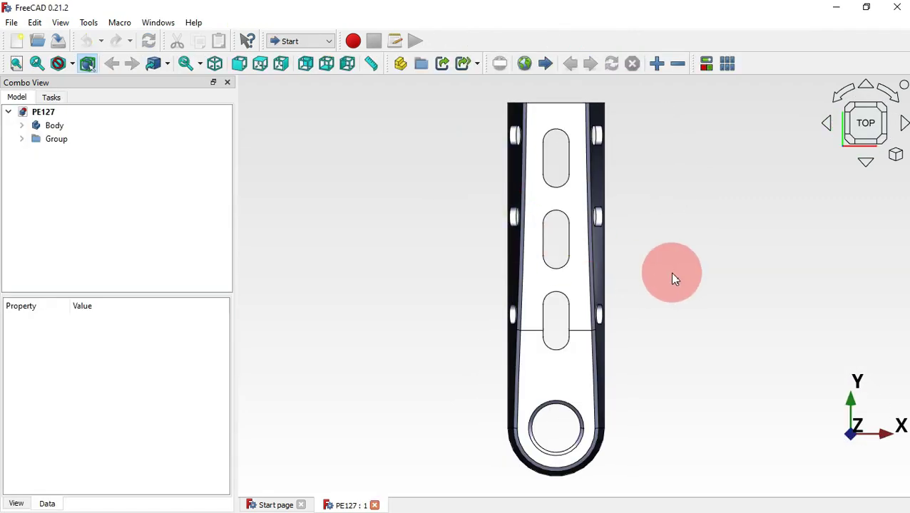
key("0")
middle_click_drag(733, 282, 725, 309)
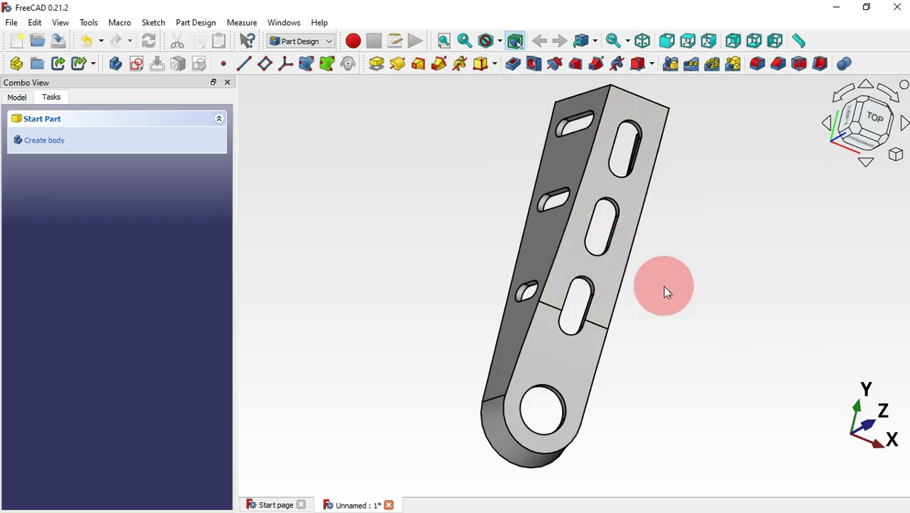
Step: Chamfer the round hole's upper rim and the bracket's outer bottom and top edges with an equal distance of 1 mm
key("0")
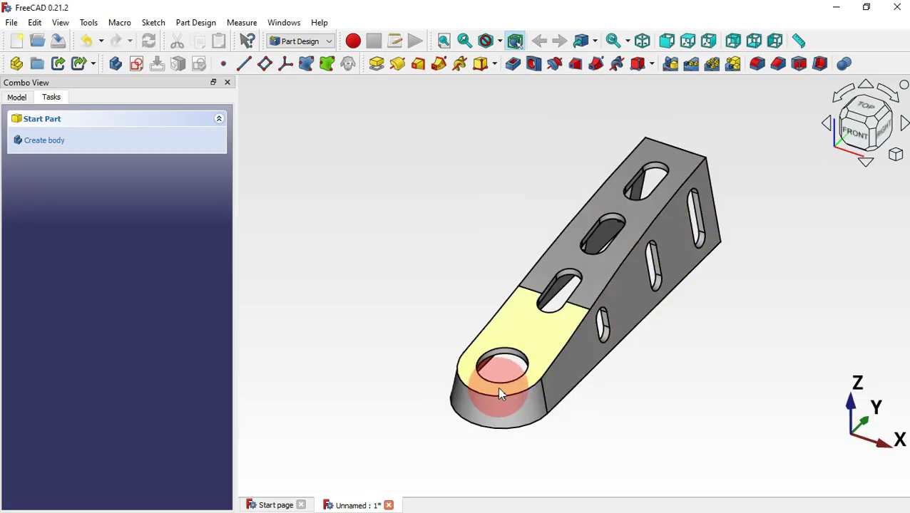
left_click(516, 355)
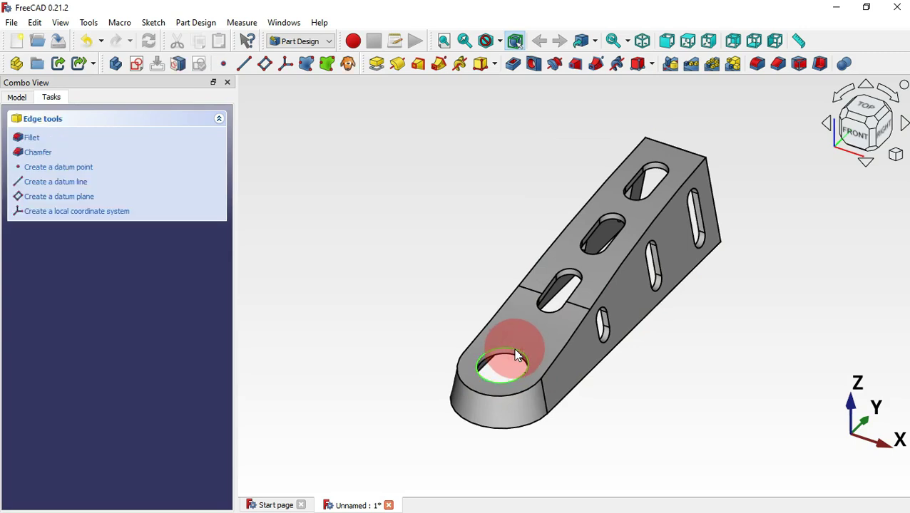
left_click(533, 422, "ctrl")
left_click(548, 371, "ctrl")
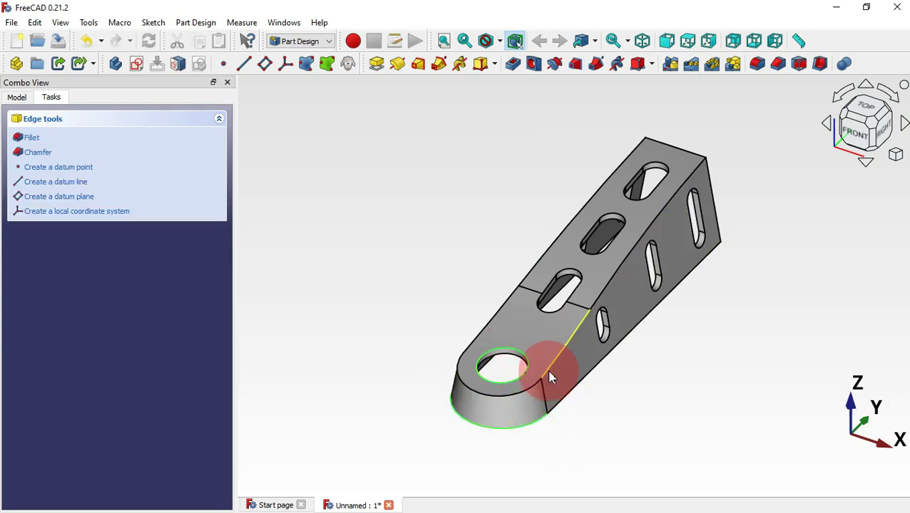
left_click(777, 66)
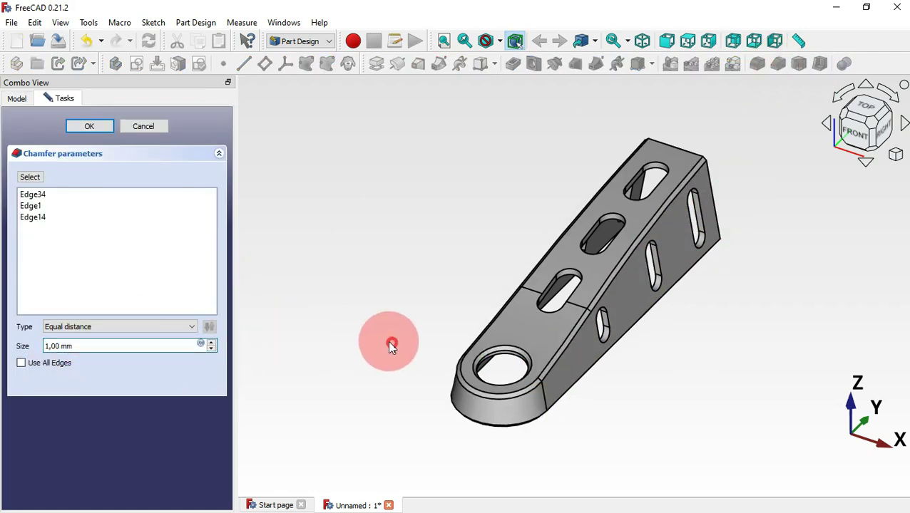
middle_click_drag(392, 345, 328, 279)
left_click(78, 131)
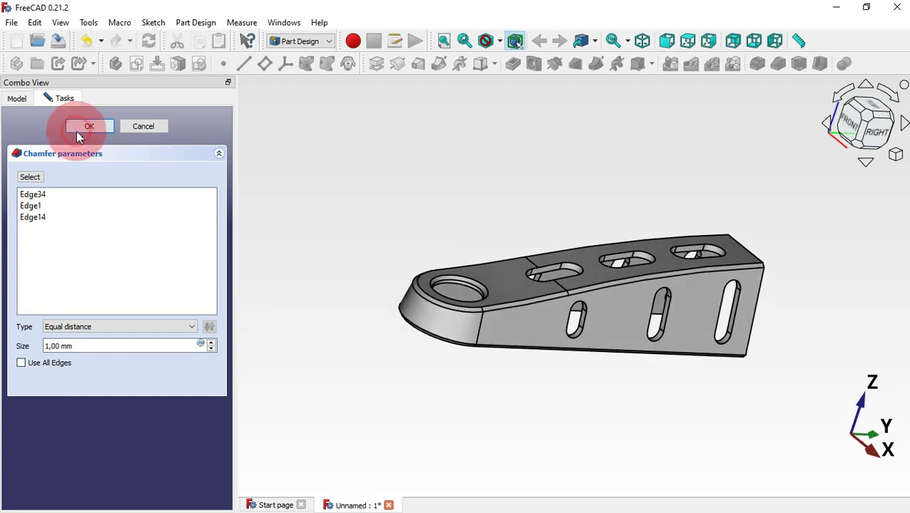
middle_click_drag(462, 198, 781, 377)
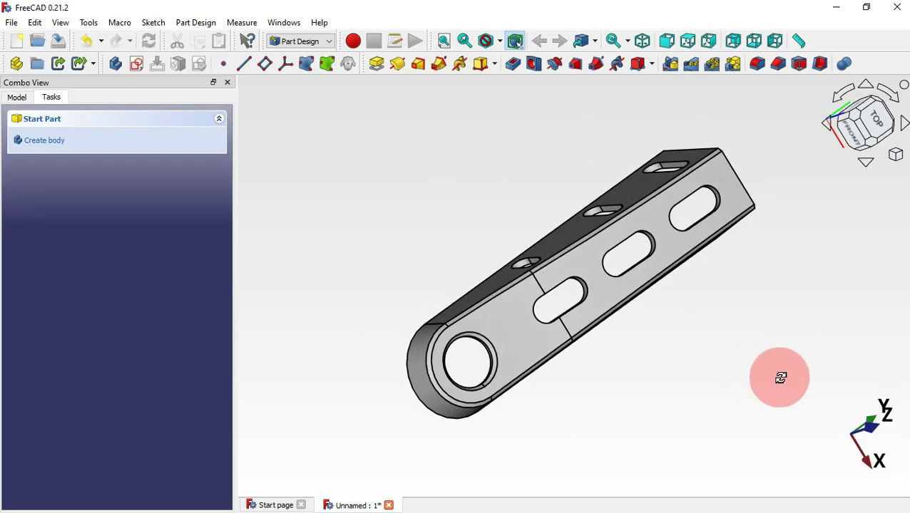
middle_click_drag(416, 223, 687, 347)
middle_click_drag(798, 308, 661, 331)
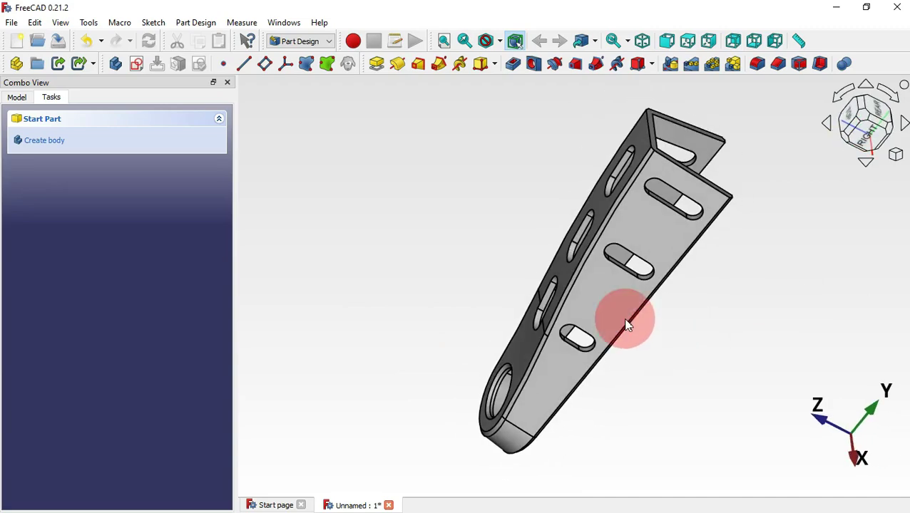